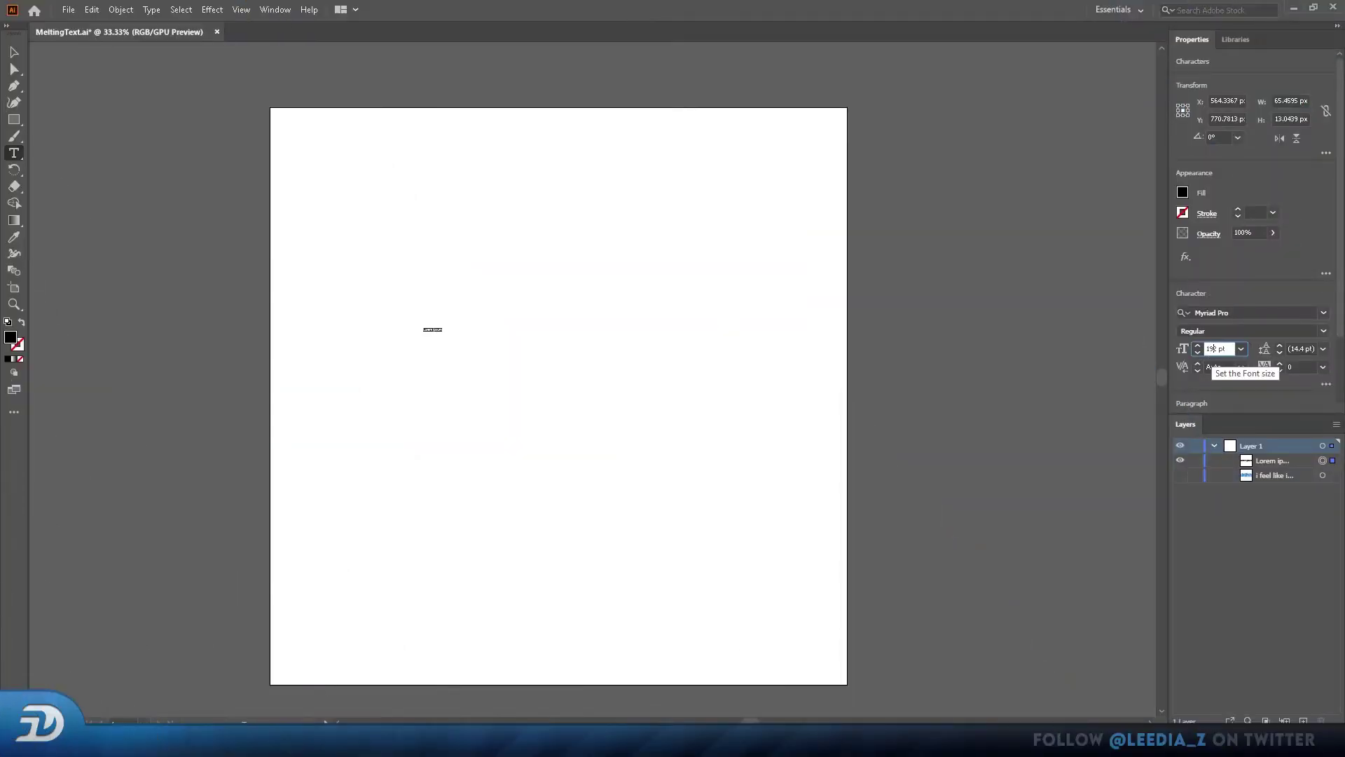
# Step: Set the font size to 192 pt and enter the two-line text "i feel like i'm" / "MELTING"
pyautogui.press('Return')
pyautogui.write('i')
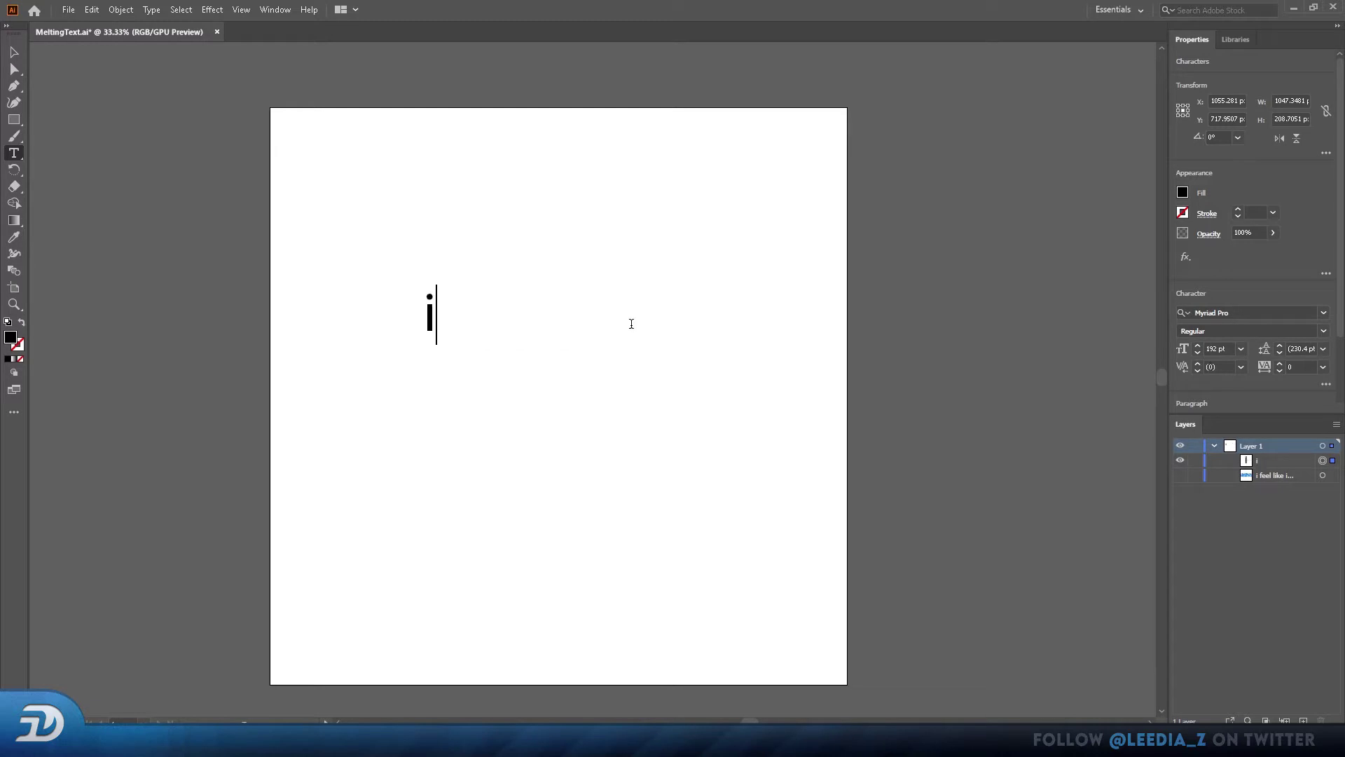
pyautogui.write(" feel like i'm")
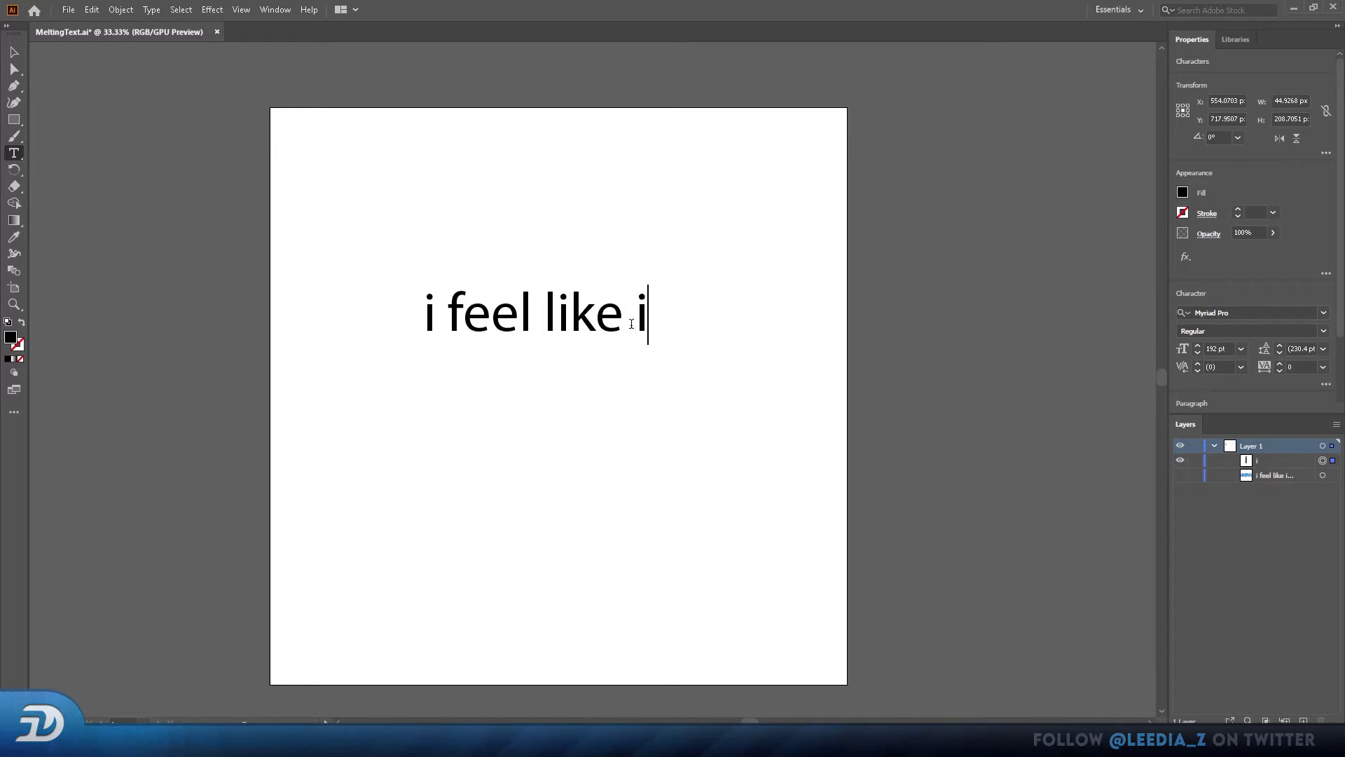
pyautogui.press('Return')
pyautogui.write('MELTING')
pyautogui.press('Escape')
# Step: Change the font of the text to Titania
pyautogui.click(1209, 315)
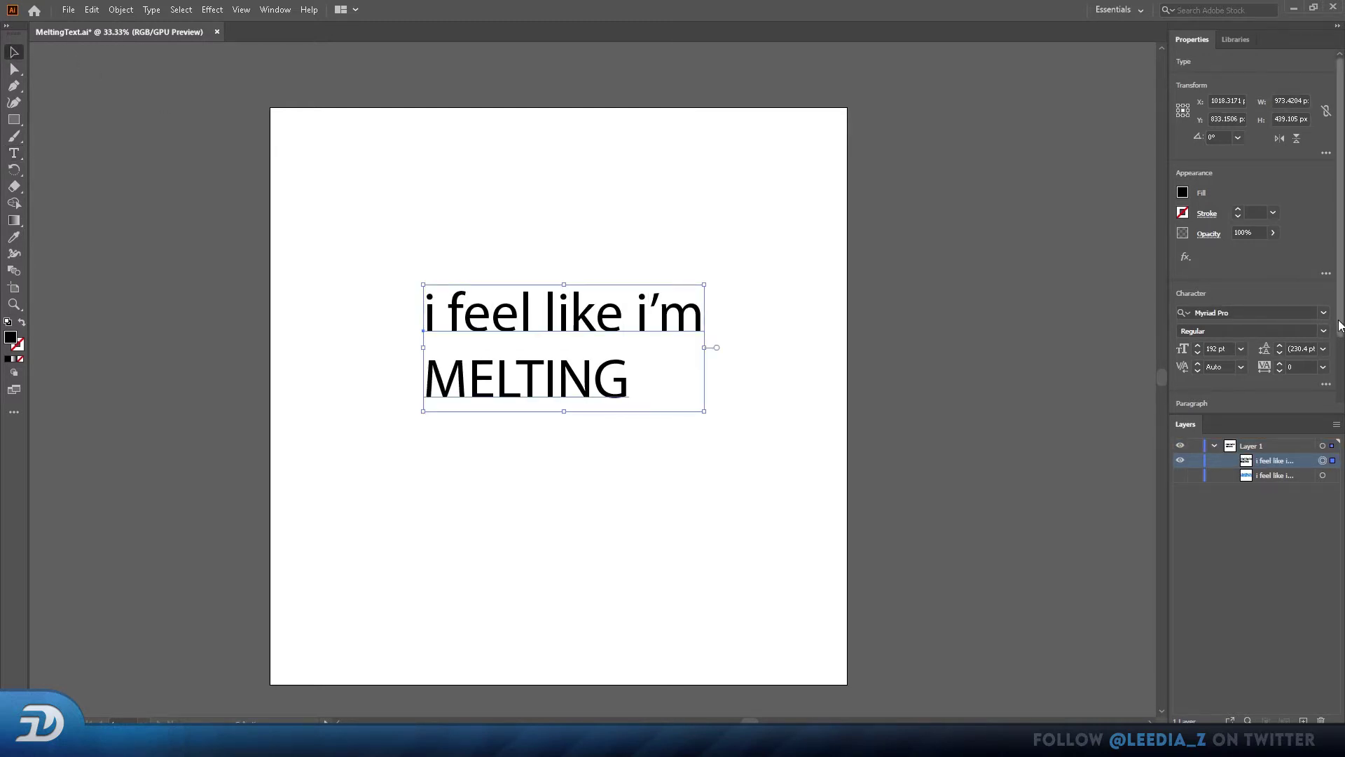
pyautogui.scroll(-10, 1070, 584)
pyautogui.scroll(-12, 1069, 583)
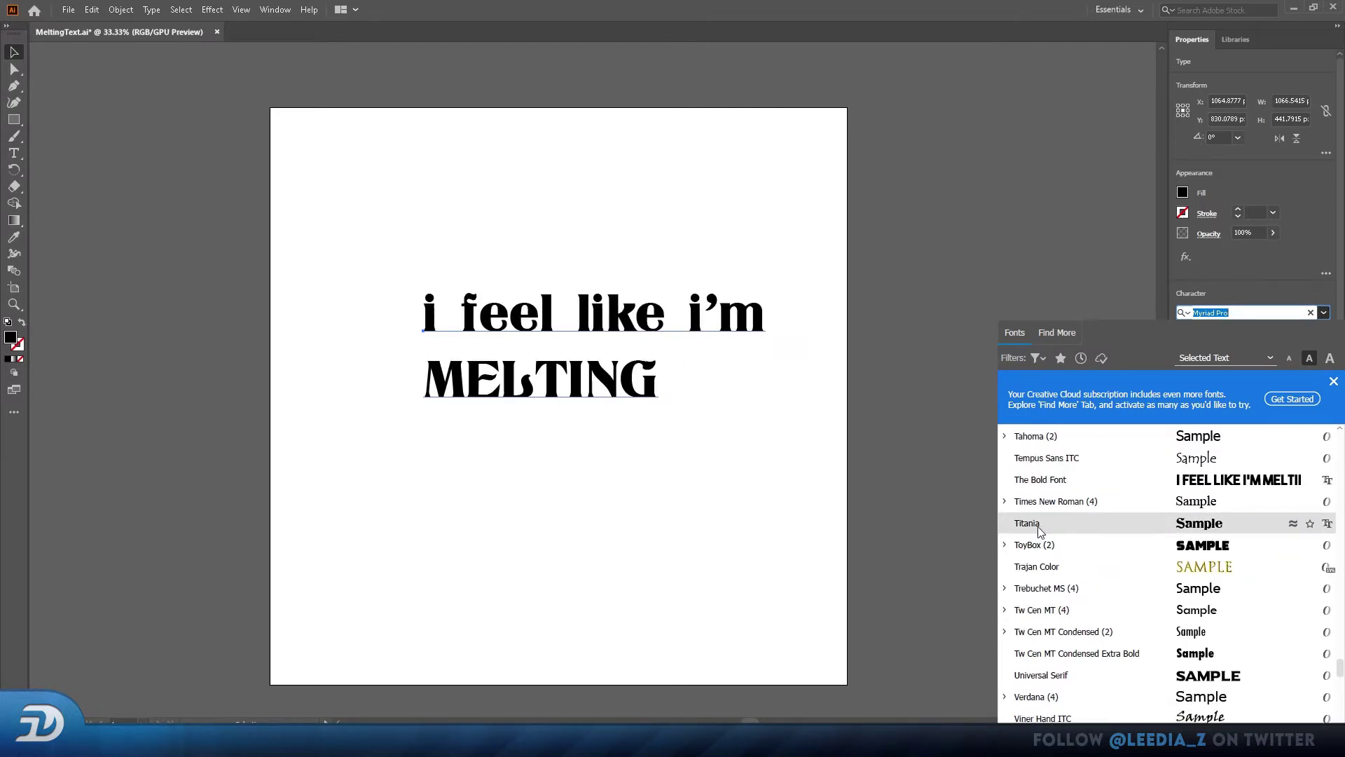
pyautogui.click(1039, 527)
# Step: Centre-align the two lines of text and move the block up into the upper part of the artboard
pyautogui.doubleClick(650, 385)
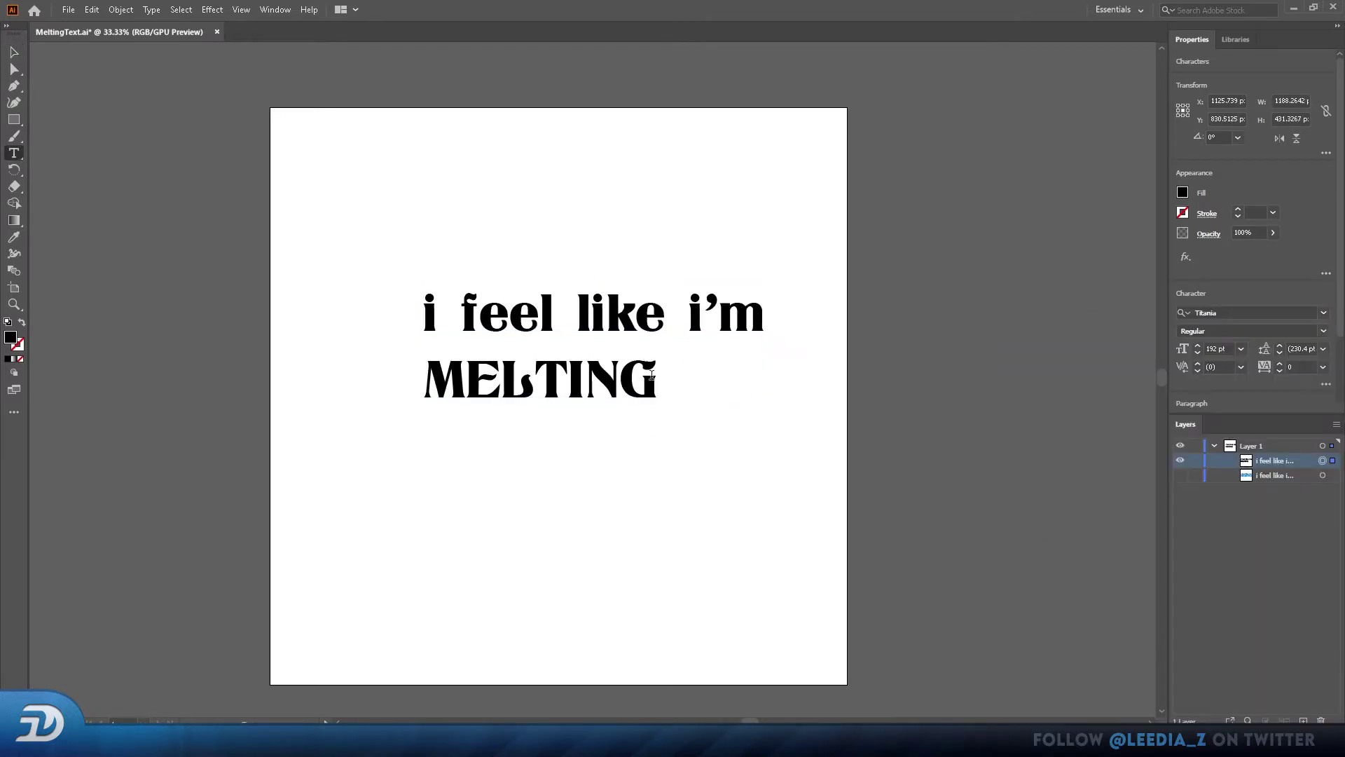
pyautogui.moveTo(657, 380); pyautogui.dragTo(462, 375)
pyautogui.click(14, 51)
pyautogui.scroll(-2, 1243, 368)
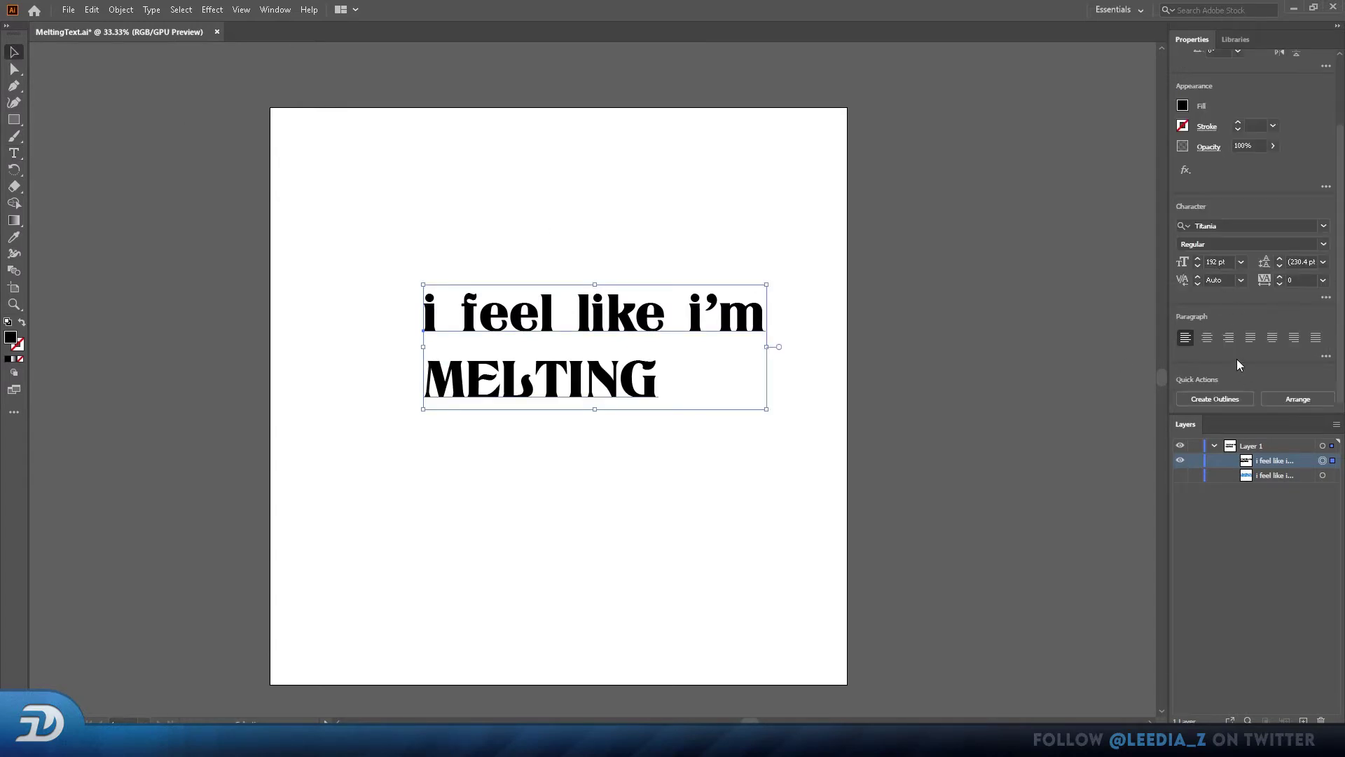
pyautogui.click(1210, 338)
pyautogui.moveTo(435, 316); pyautogui.dragTo(581, 248)
# Step: Set the font size of the "MELTING" line to 350 pt
pyautogui.tripleClick(569, 310)
pyautogui.click(1210, 262)
pyautogui.press('BackSpace')
pyautogui.write('3')
pyautogui.press('Return')
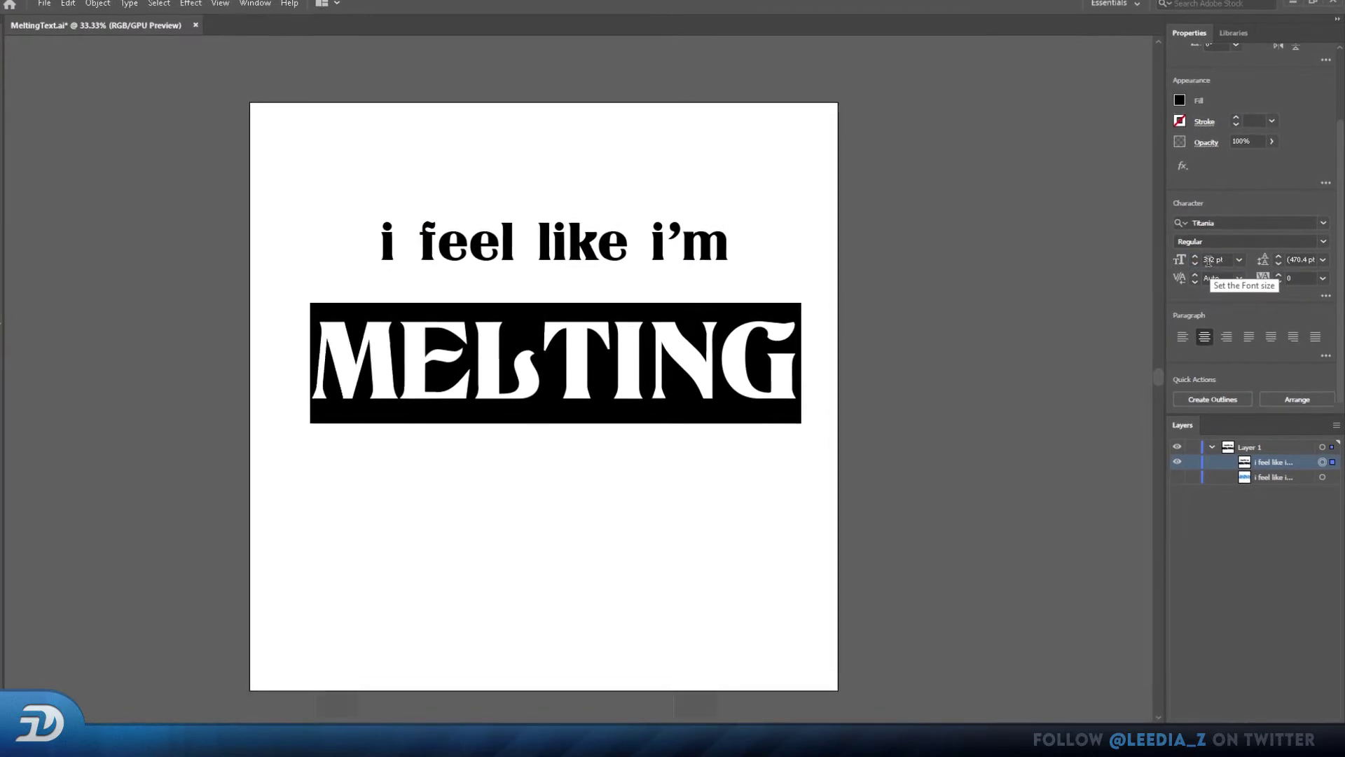
pyautogui.click(1210, 262)
pyautogui.press('Delete')
pyautogui.press('Delete')
pyautogui.write('50')
pyautogui.press('Return')
# Step: Set the font size of the "i feel like i'm" line to 200 pt and finish editing the text
pyautogui.click(463, 261)
pyautogui.tripleClick(463, 245)
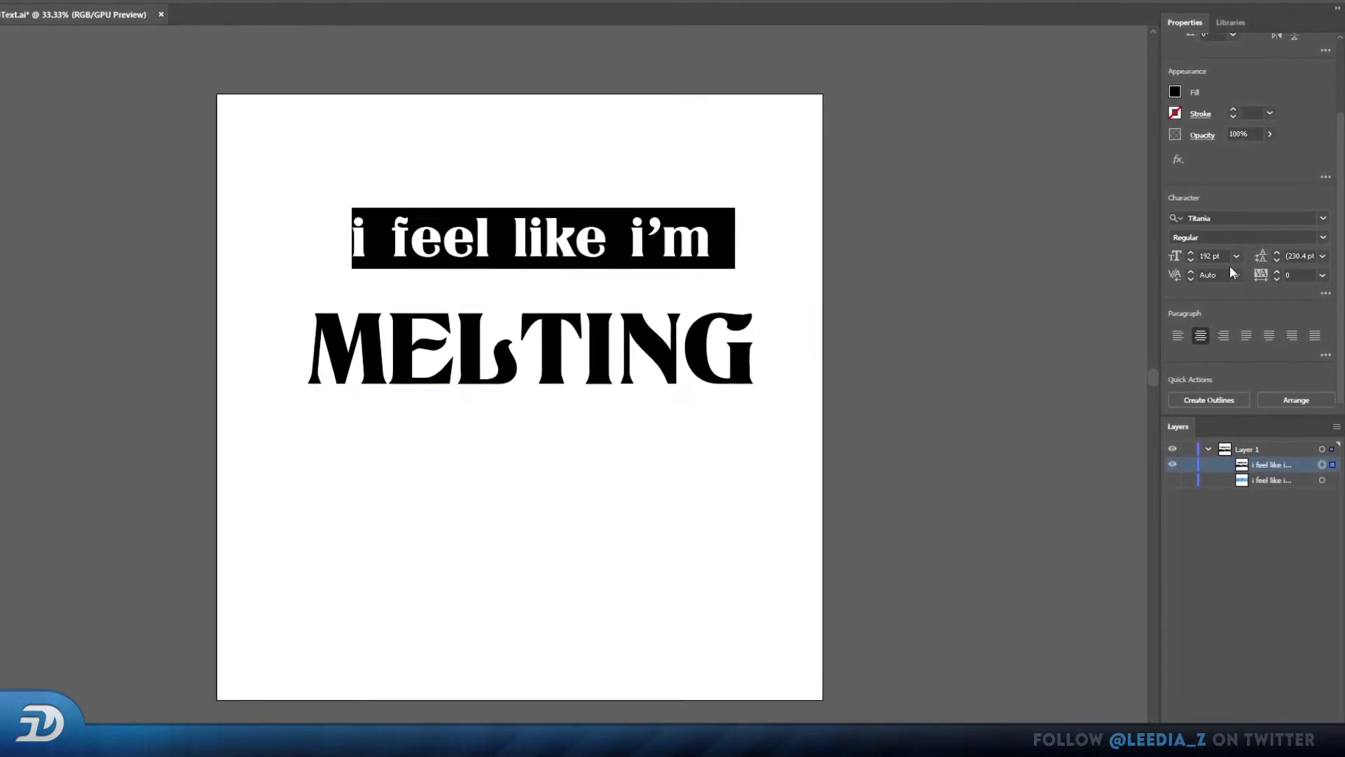
pyautogui.moveTo(1211, 258)
pyautogui.mouseDown()
pyautogui.moveTo(1163, 256)
pyautogui.moveTo(1189, 255)
pyautogui.mouseUp()
pyautogui.write('22')
pyautogui.press('Return')
pyautogui.write('200')
pyautogui.press('Return')
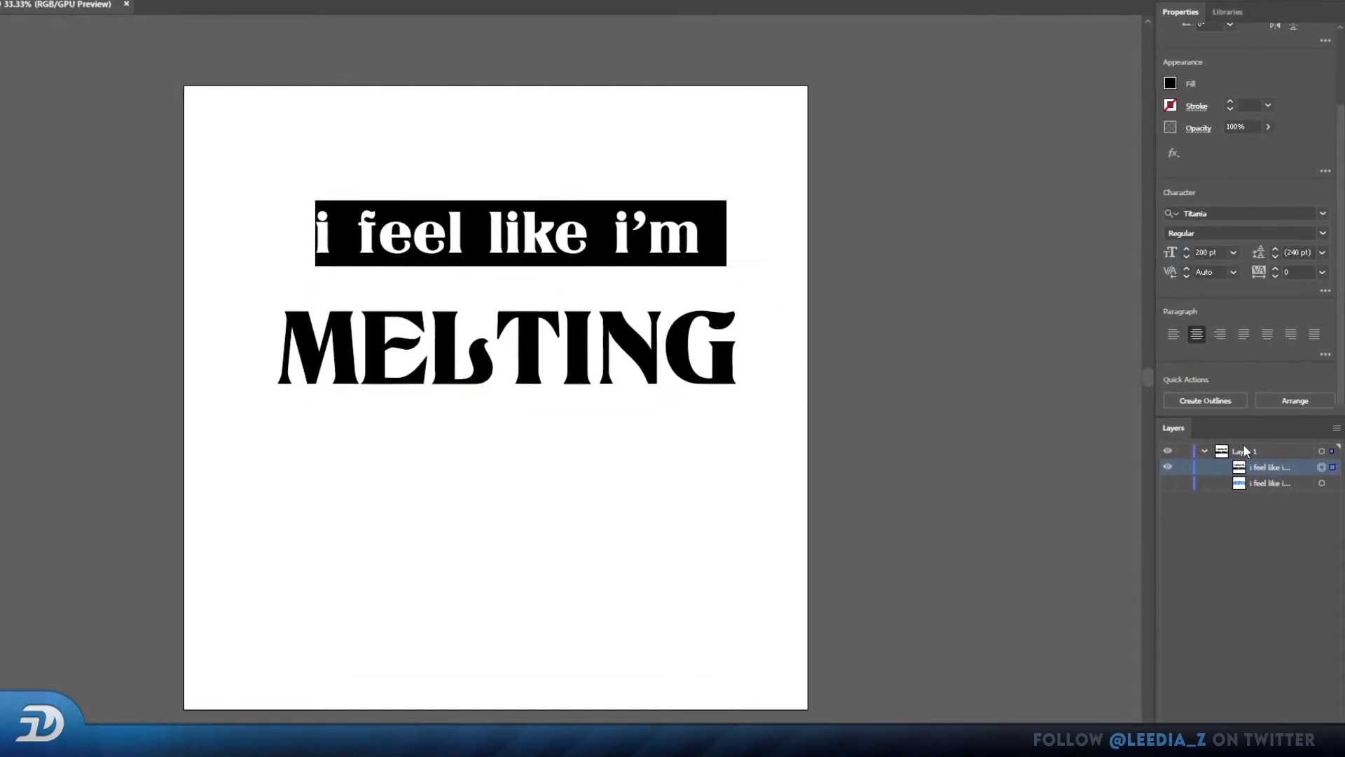
pyautogui.write('vMELTING')
pyautogui.hotkey('ctrl', 'z')
pyautogui.press('Escape')
# Step: Tighten the spacing between the two lines by setting the leading to 258 pt, and deselect the text
pyautogui.click(1292, 252)
pyautogui.write('100')
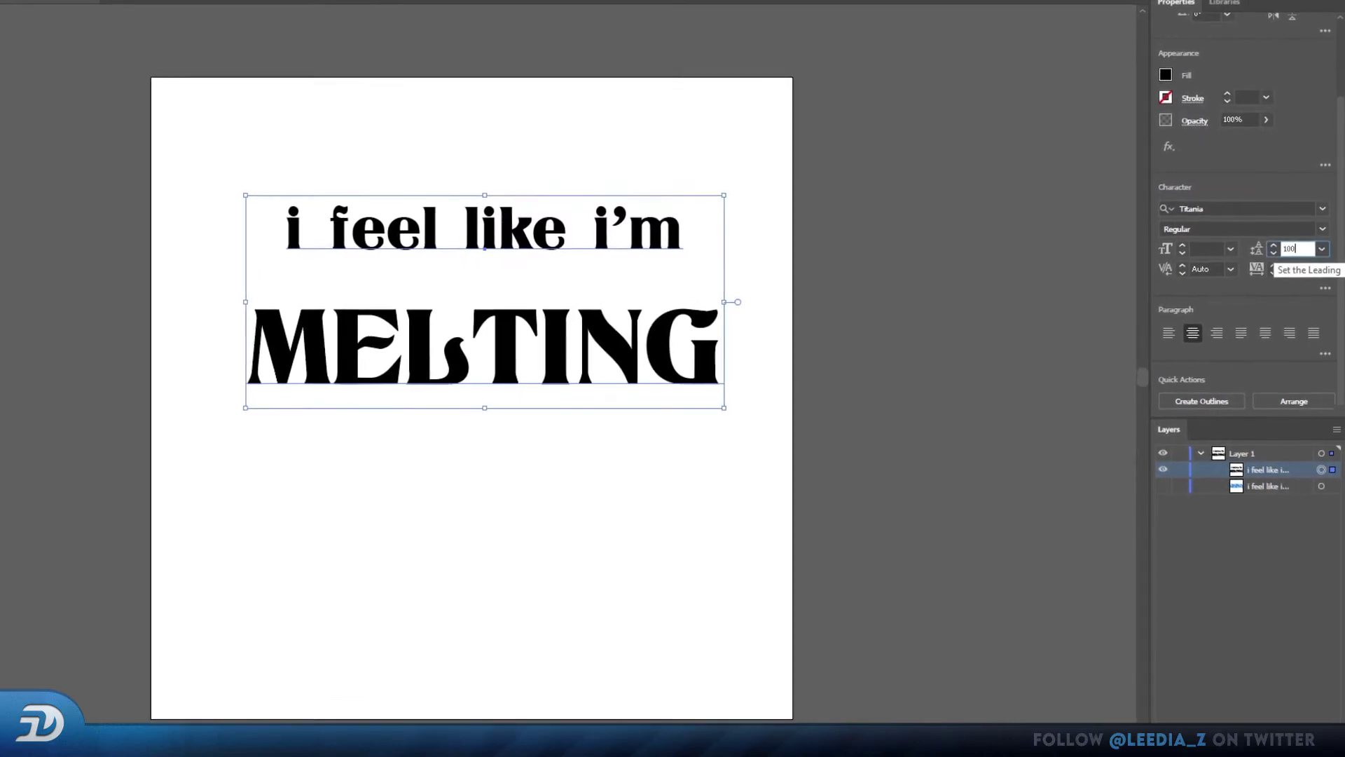
pyautogui.press('Return')
pyautogui.doubleClick(1293, 252)
pyautogui.write('300')
pyautogui.press('Return')
pyautogui.keyDown('shift'); pyautogui.click(1274, 252); pyautogui.keyUp('shift')
pyautogui.keyDown('shift'); pyautogui.click(1273, 251); pyautogui.keyUp('shift')
pyautogui.keyDown('shift'); pyautogui.click(1274, 251); pyautogui.keyUp('shift')
pyautogui.keyDown('shift'); pyautogui.click(1274, 252); pyautogui.keyUp('shift')
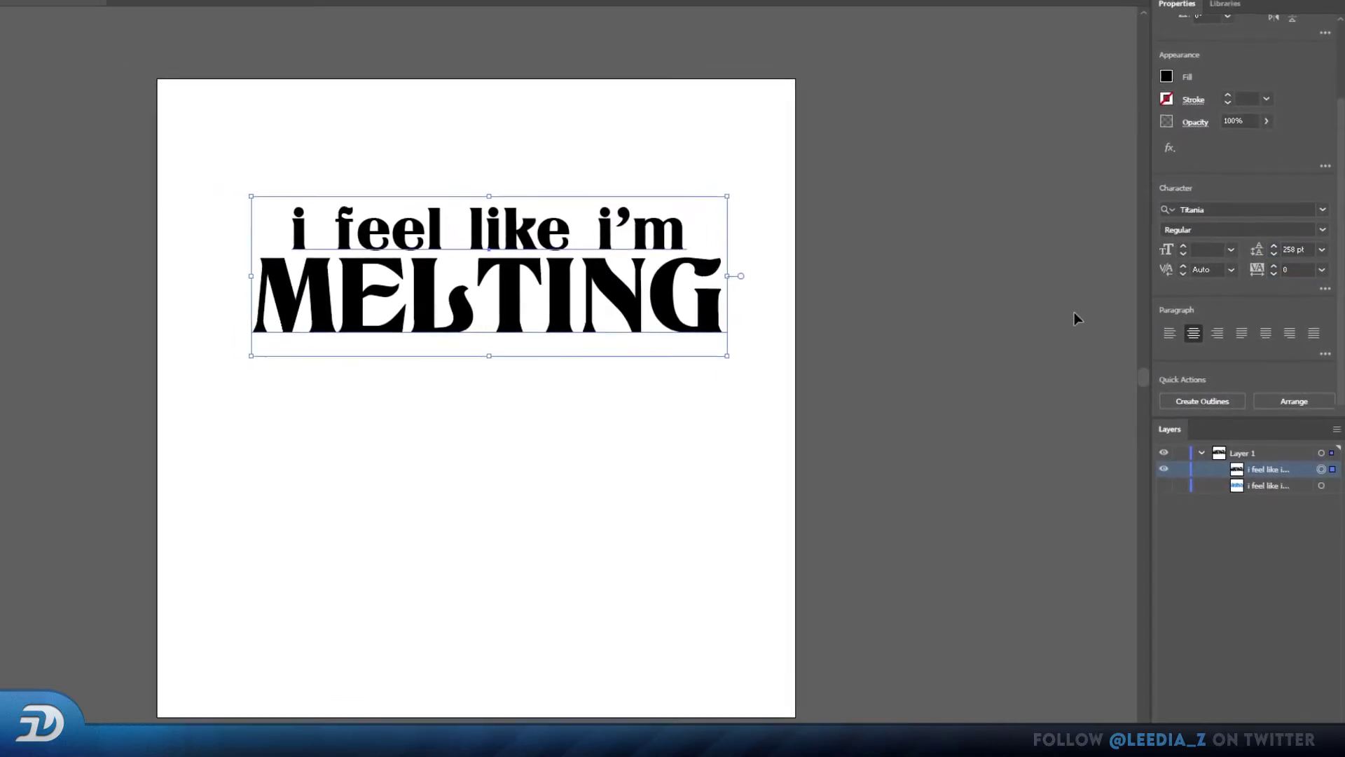
pyautogui.click(185, 122)
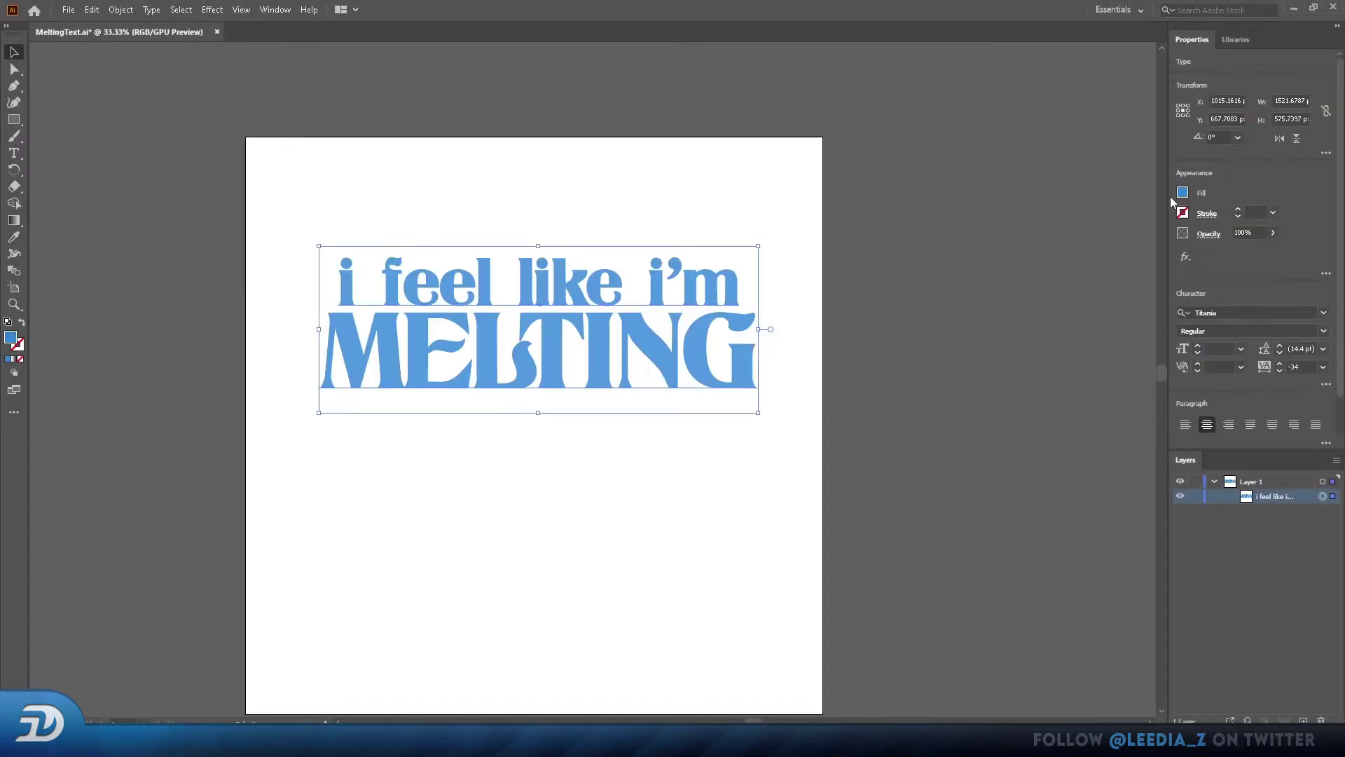
# Step: Use the blue 2C89DD as the text's fill colour and deselect the text
pyautogui.click(1179, 194)
pyautogui.click(933, 148)
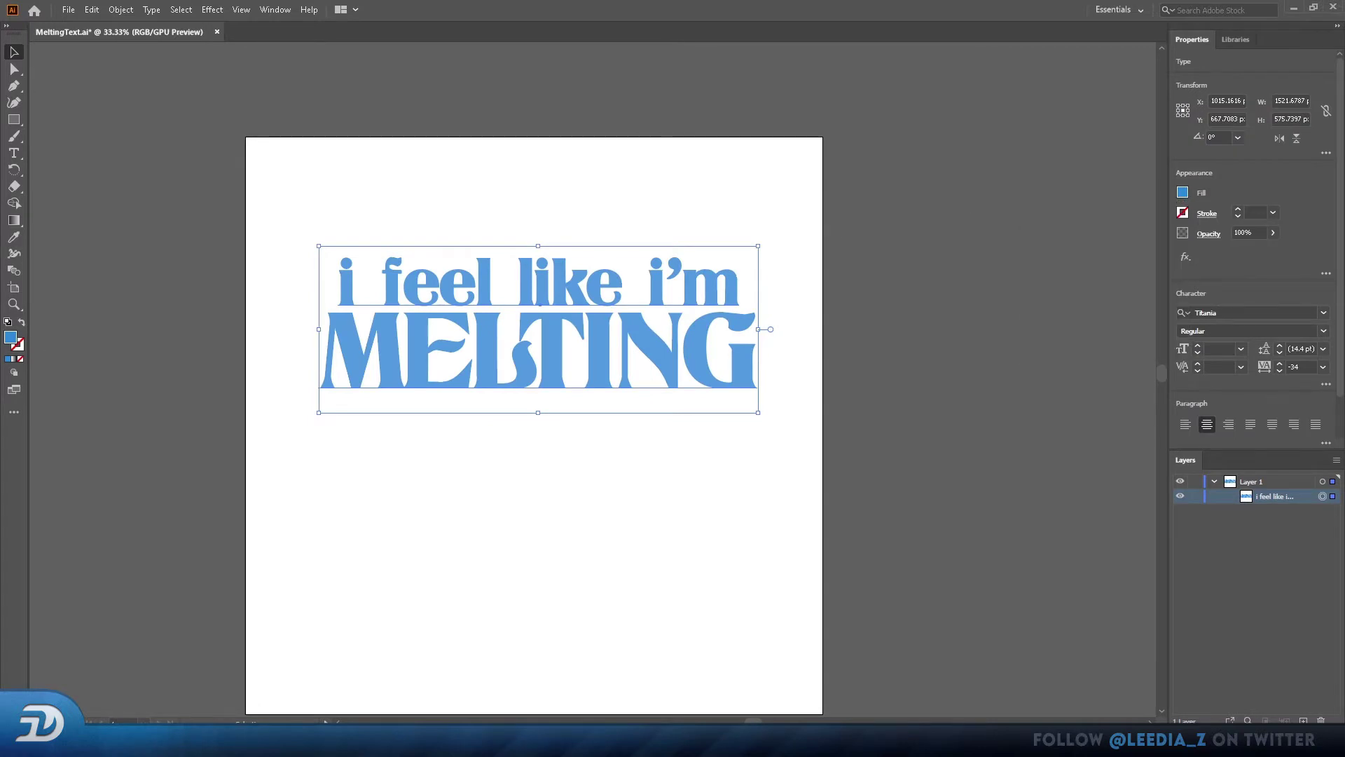
pyautogui.doubleClick(11, 339)
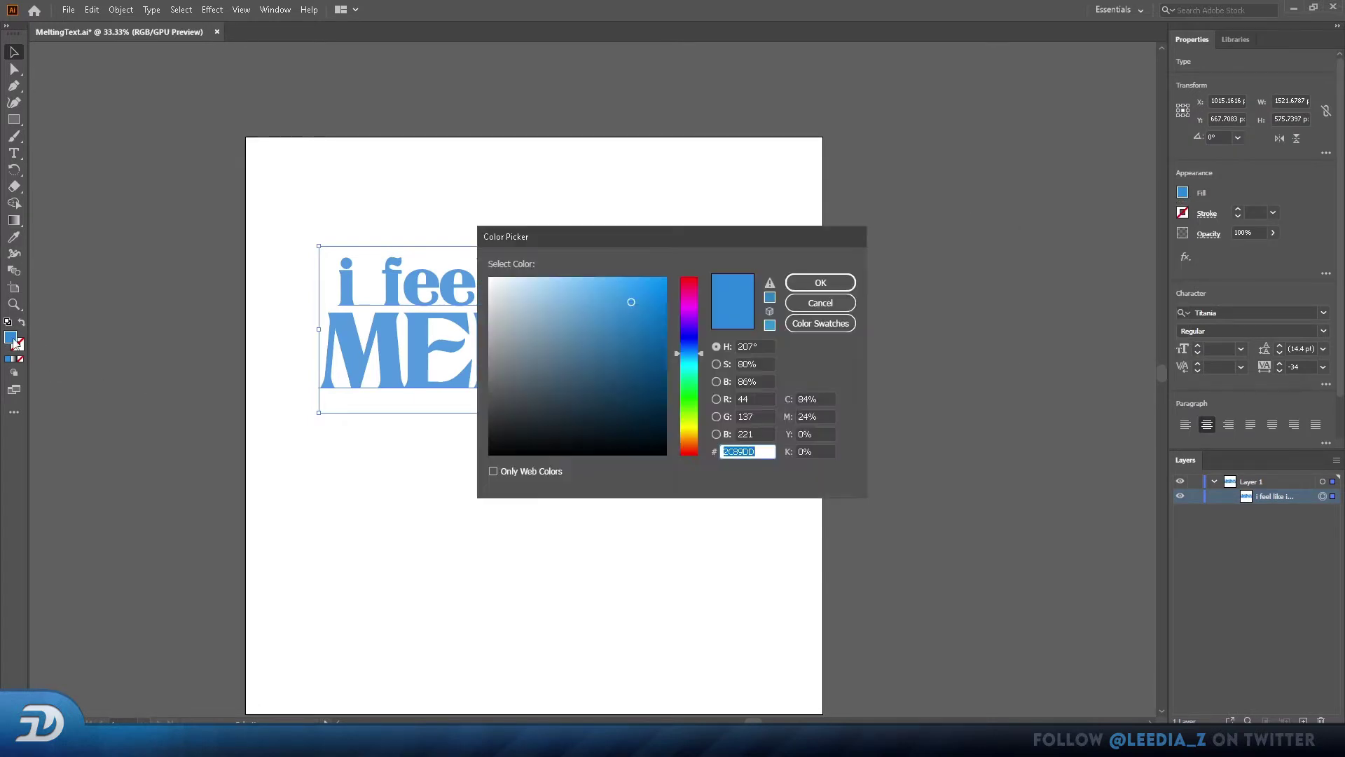
pyautogui.moveTo(641, 237); pyautogui.dragTo(808, 203)
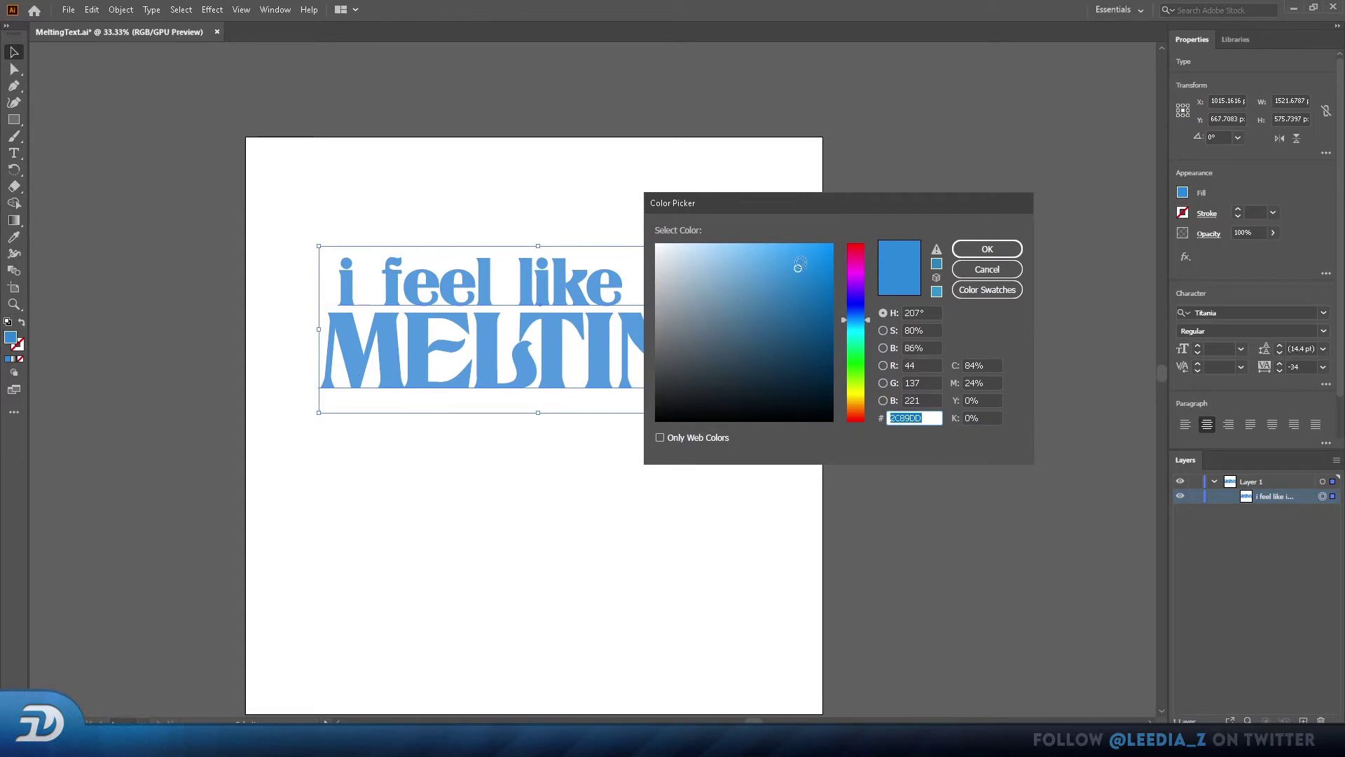
pyautogui.click(987, 250)
pyautogui.click(625, 208)
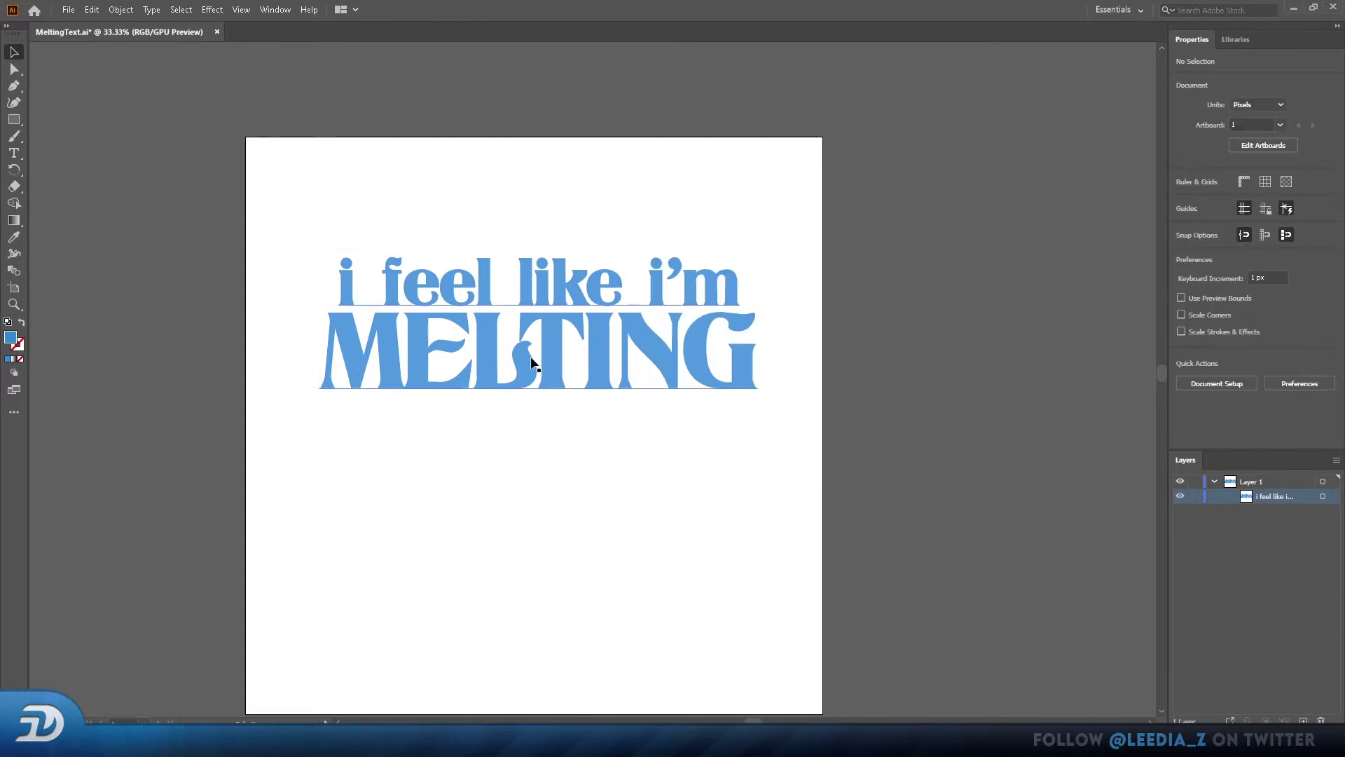
# Step: Duplicate the blue text outside the artboard at the same height as the original, and hide that copy
pyautogui.scroll(-1, 561, 336)
pyautogui.moveTo(588, 343); pyautogui.dragTo(940, 337)
pyautogui.click(1227, 543)
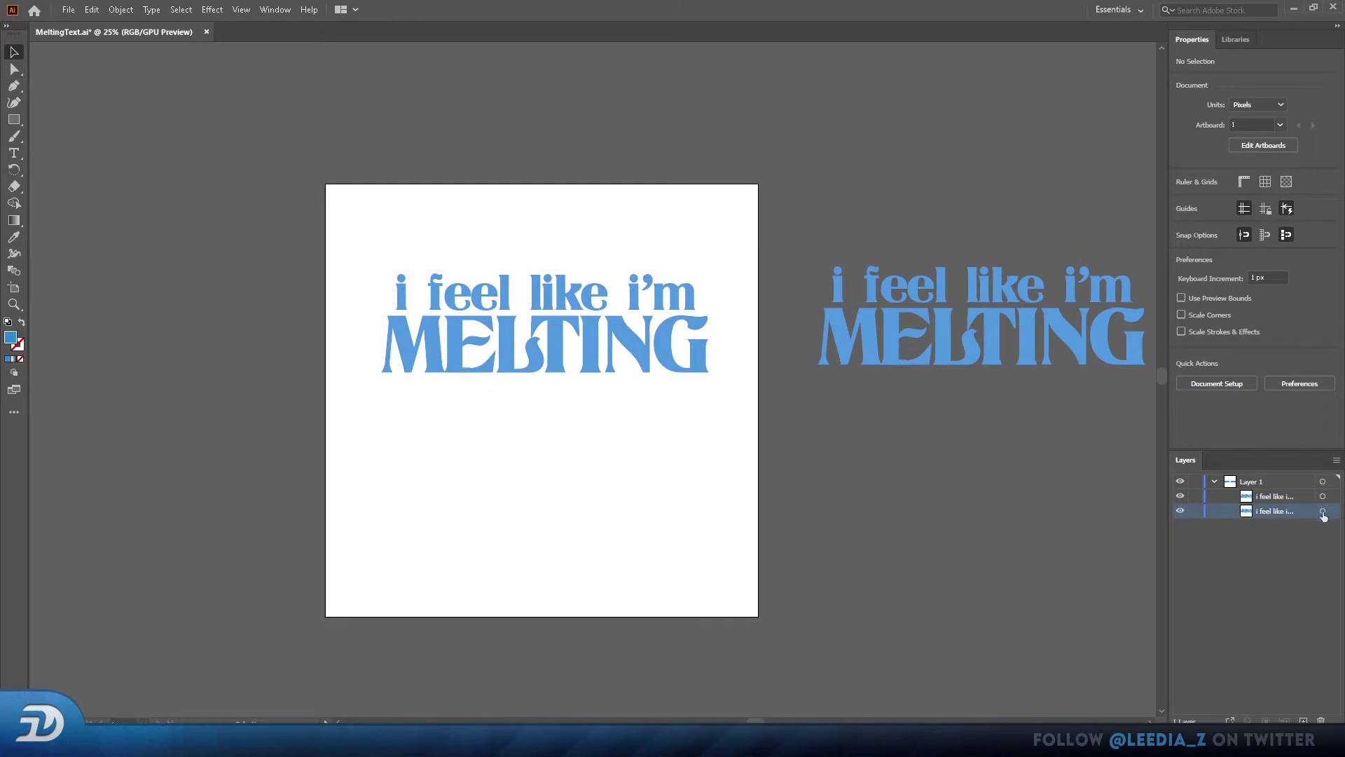
pyautogui.click(1179, 511)
pyautogui.click(1180, 511)
pyautogui.click(1179, 496)
# Step: Duplicate the visible text straight down on the artboard, placing the copy at about Y 1425 px
pyautogui.moveTo(498, 325); pyautogui.dragTo(510, 479)
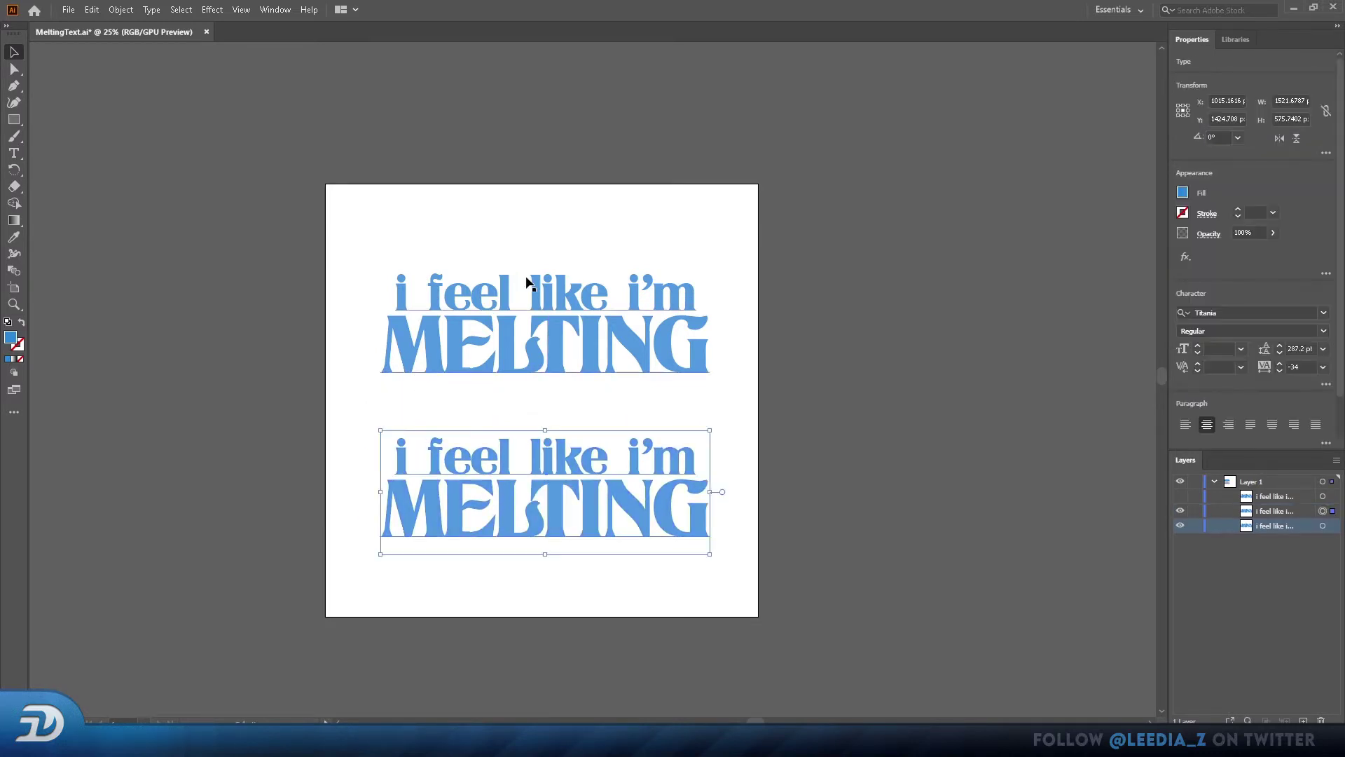
pyautogui.hotkey('ctrl', '=')
pyautogui.click(839, 397)
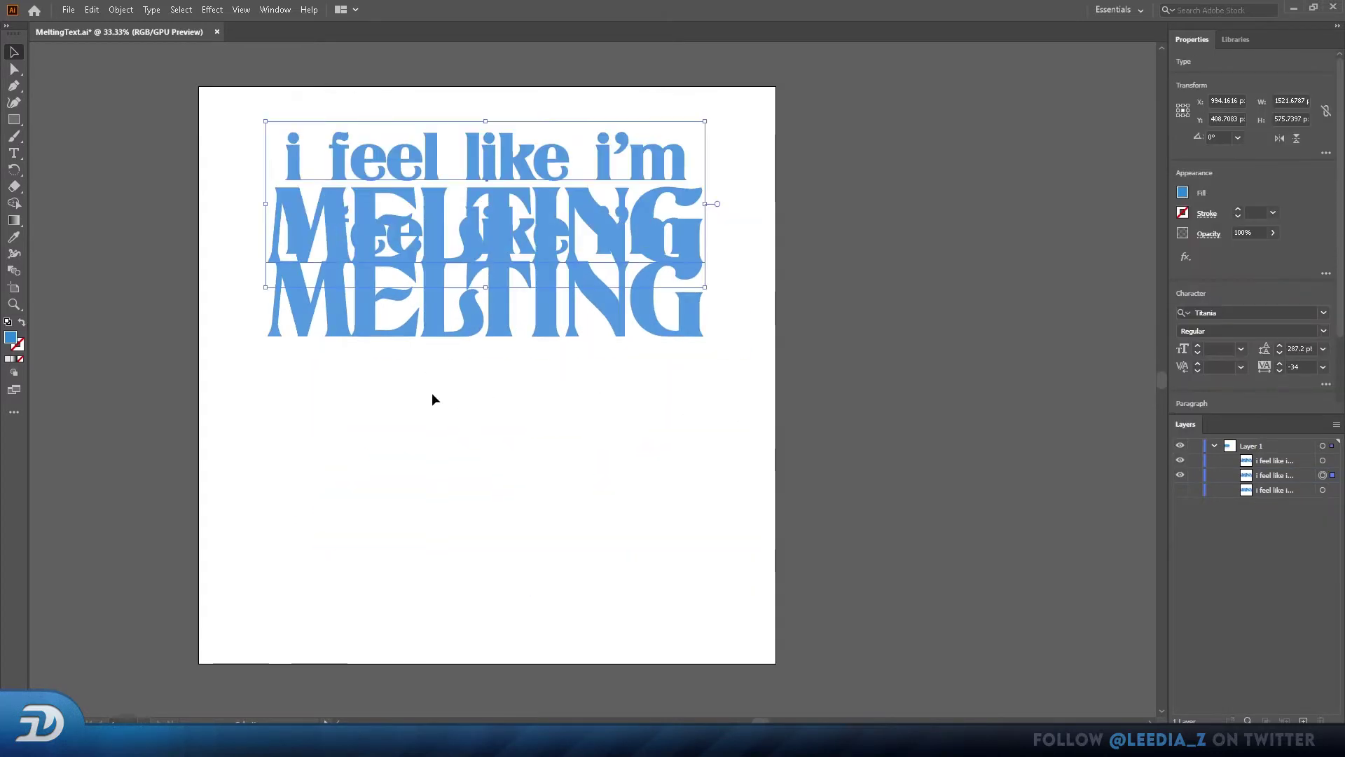
# Step: Fill the lower copy of the text with a very light grey swatch and deselect it
pyautogui.click(360, 310)
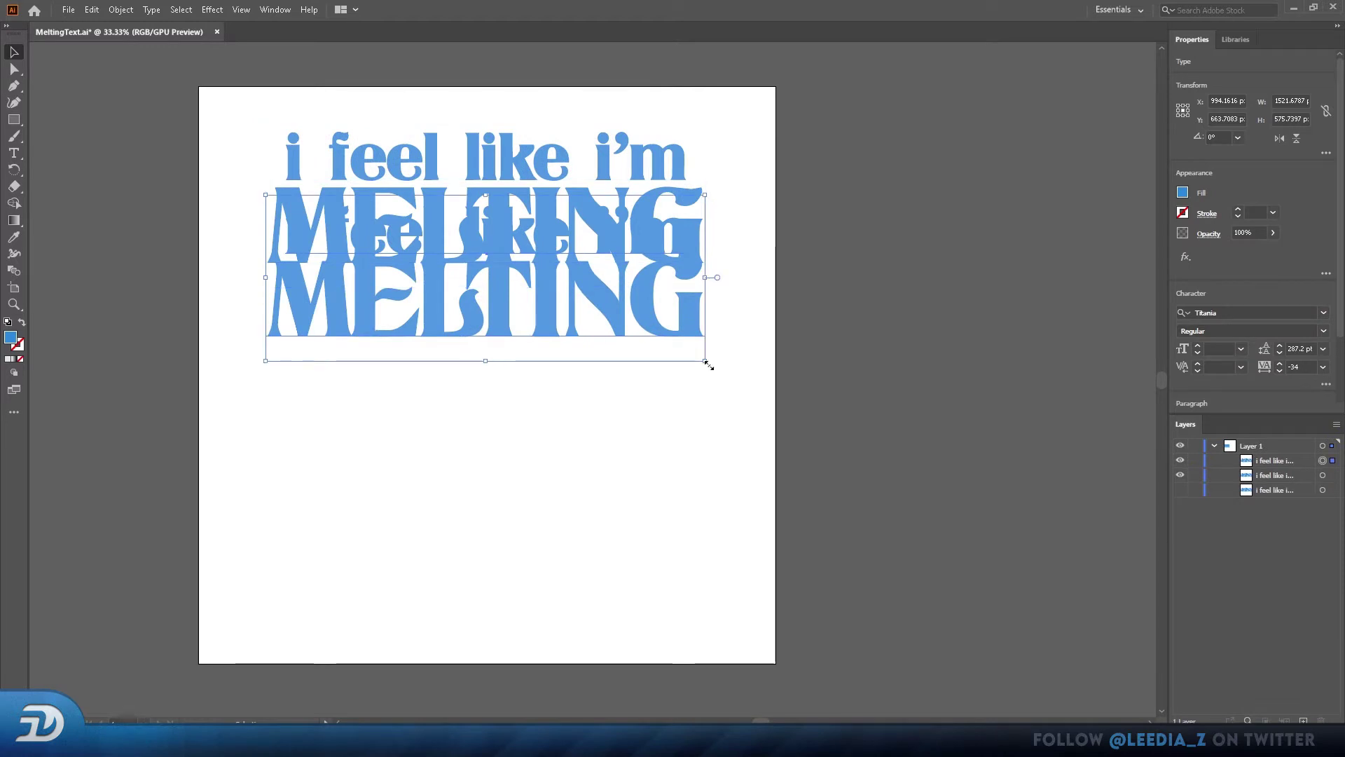
pyautogui.click(1183, 192)
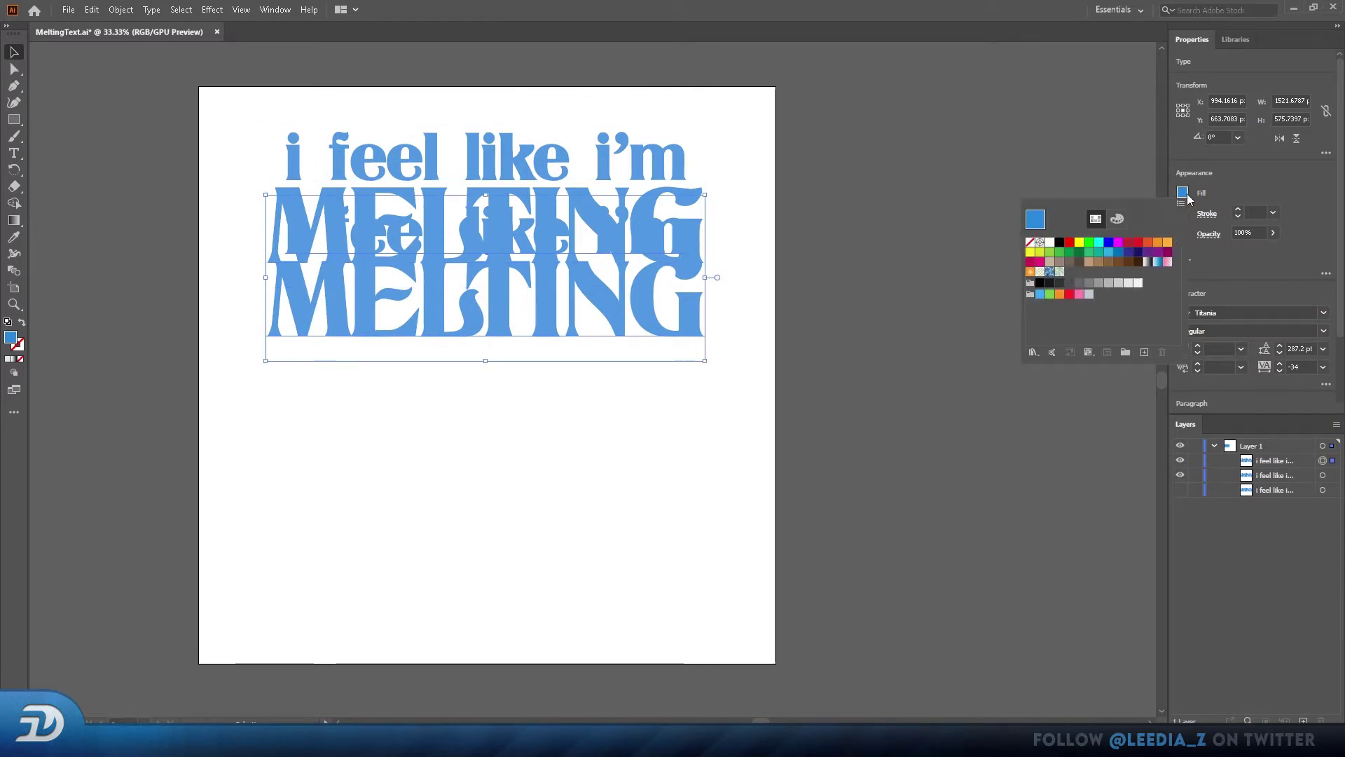
pyautogui.click(1122, 284)
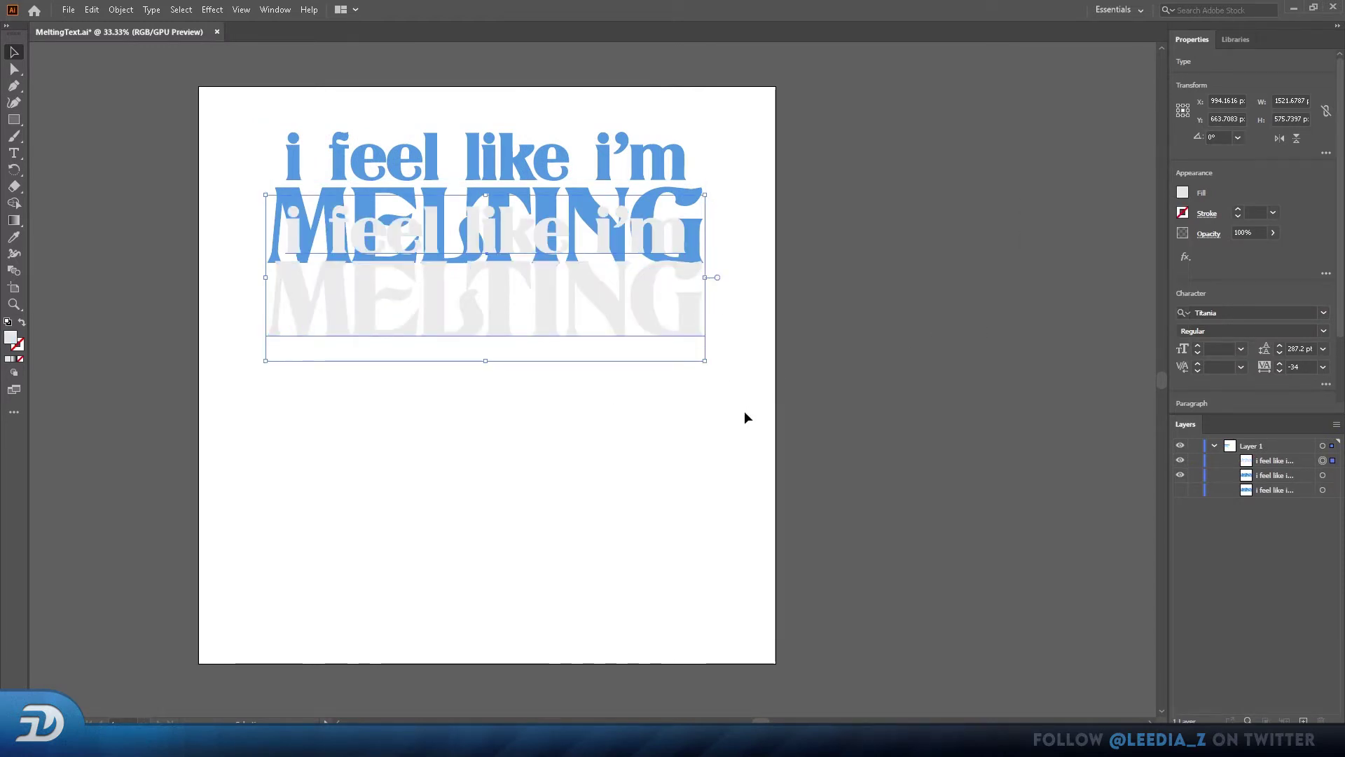
pyautogui.click(462, 452)
# Step: Select both overlapping texts and blend the upper blue text into the light grey one with the Blend tool
pyautogui.moveTo(264, 123); pyautogui.dragTo(691, 536)
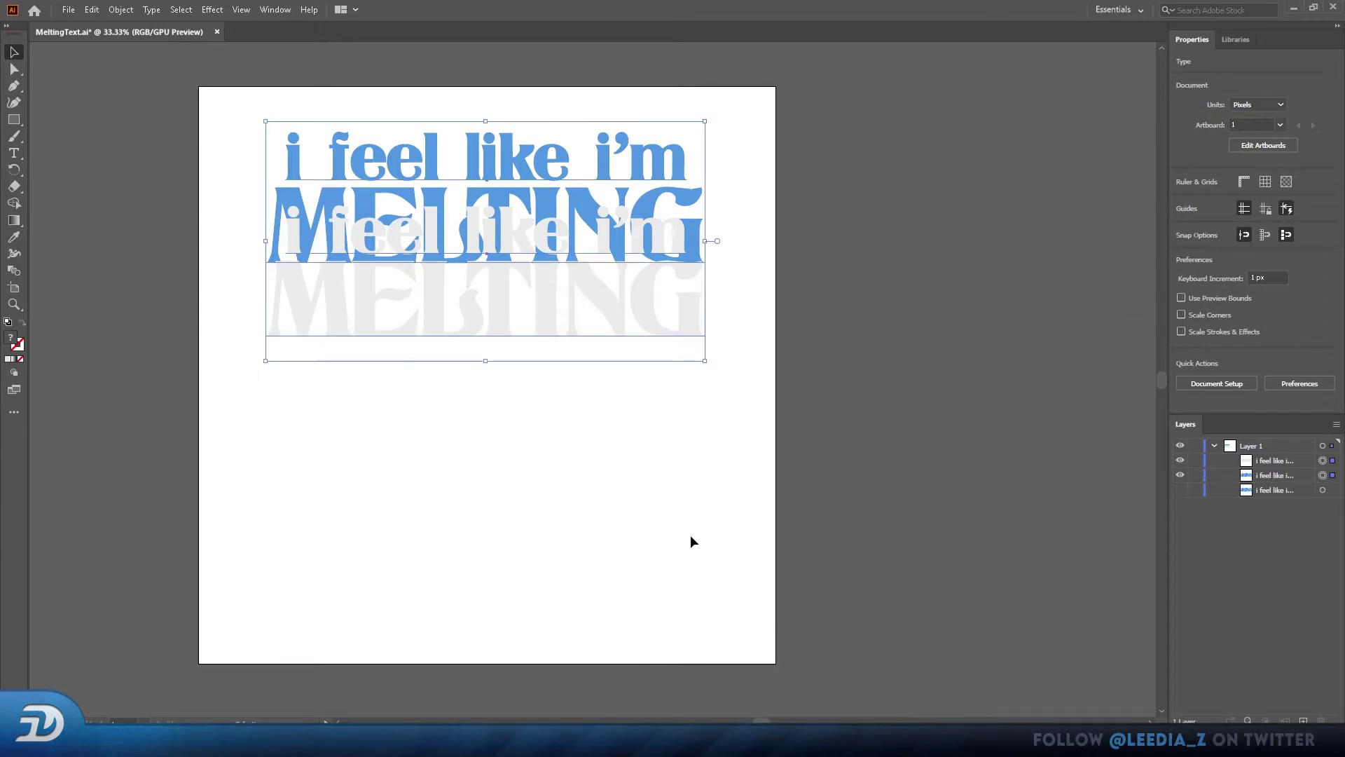
pyautogui.hotkey('shift', 'm')
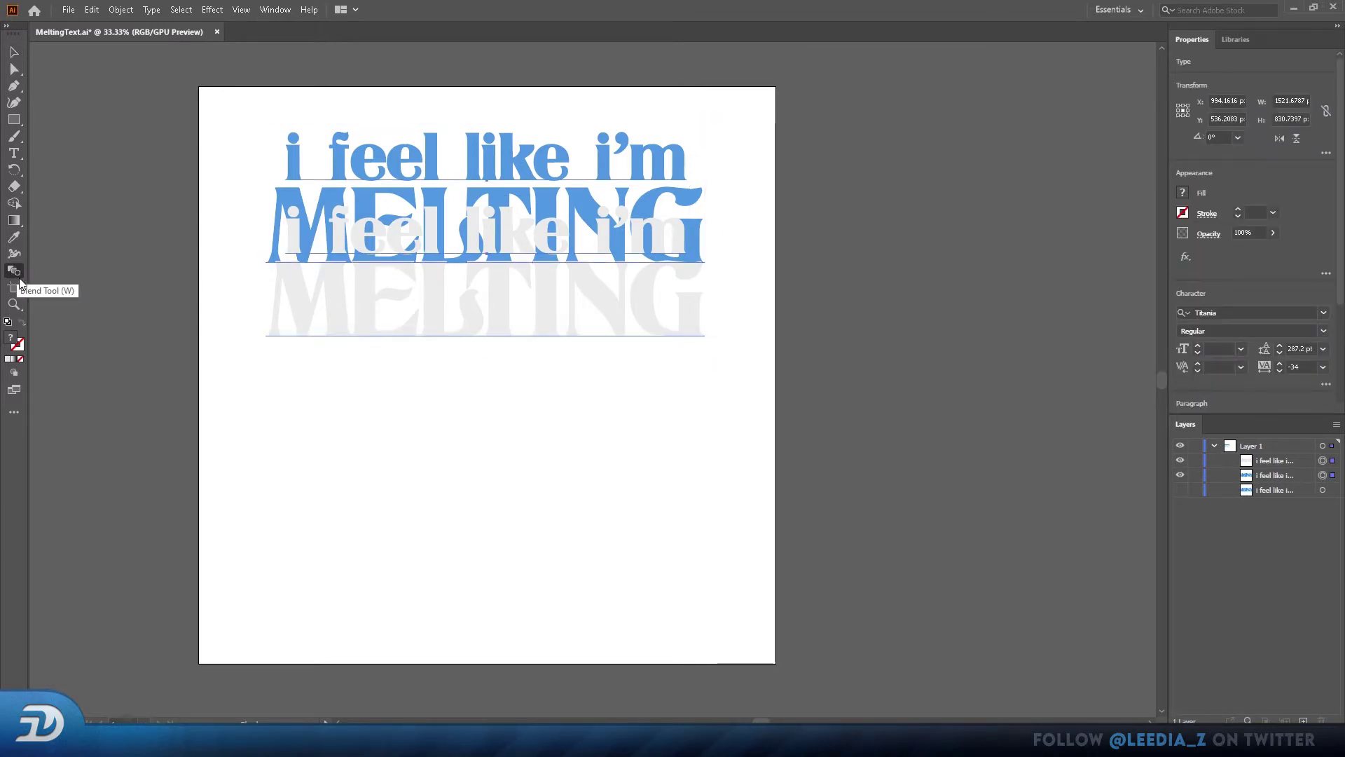
pyautogui.click(19, 279)
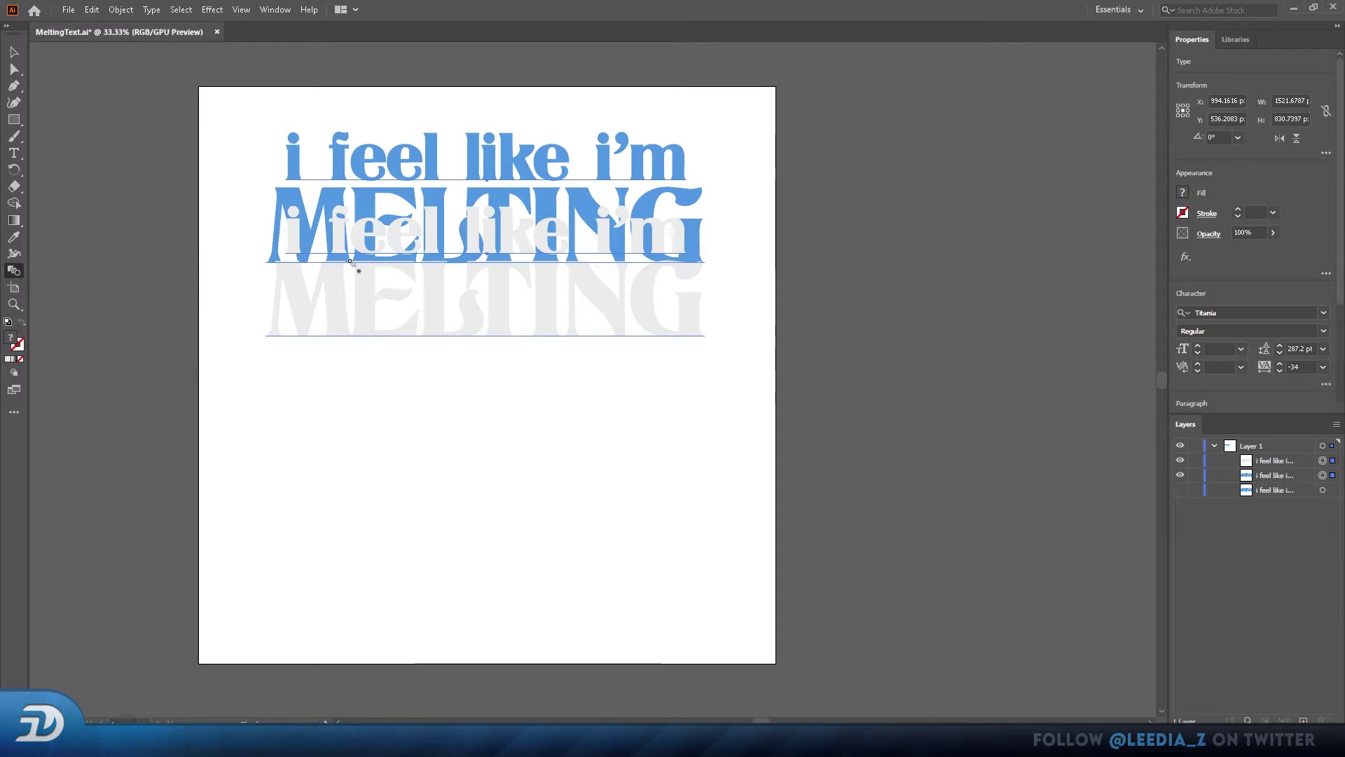
pyautogui.click(295, 193)
pyautogui.click(386, 333)
pyautogui.scroll(1, 453, 411)
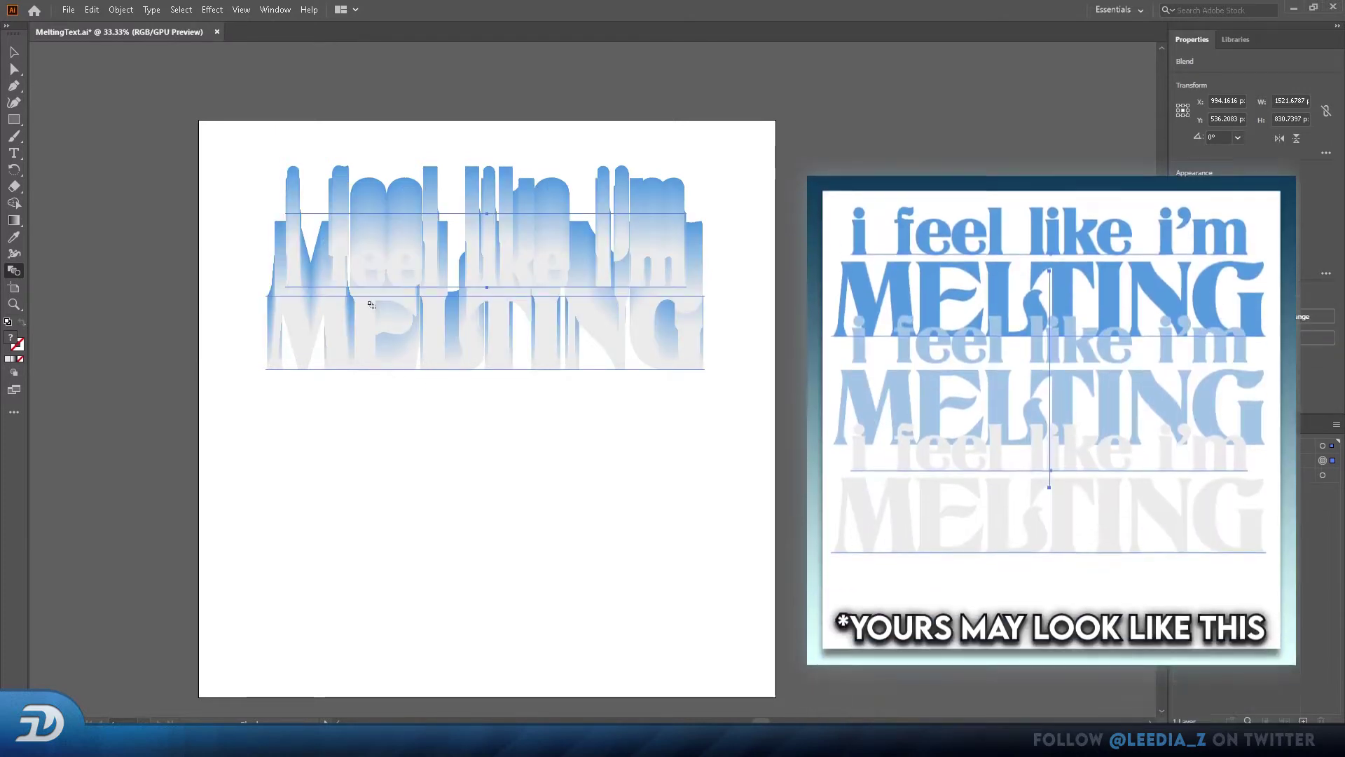
# Step: Examine the blend's spacing options and its Specified Steps value, leaving the settings as they are
pyautogui.hotkey('ctrl', '=')
pyautogui.hscroll(-2, 415, 392)
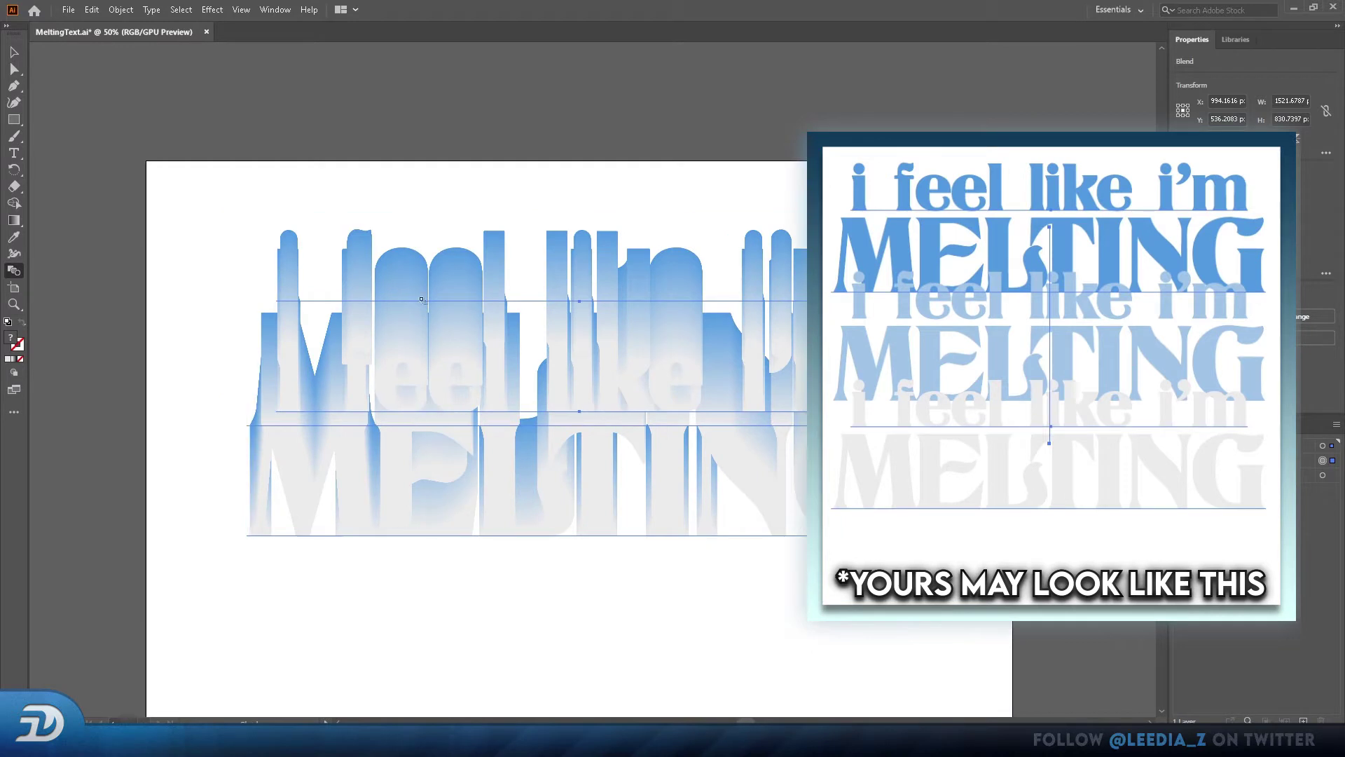
pyautogui.scroll(1, 424, 442)
pyautogui.doubleClick(14, 272)
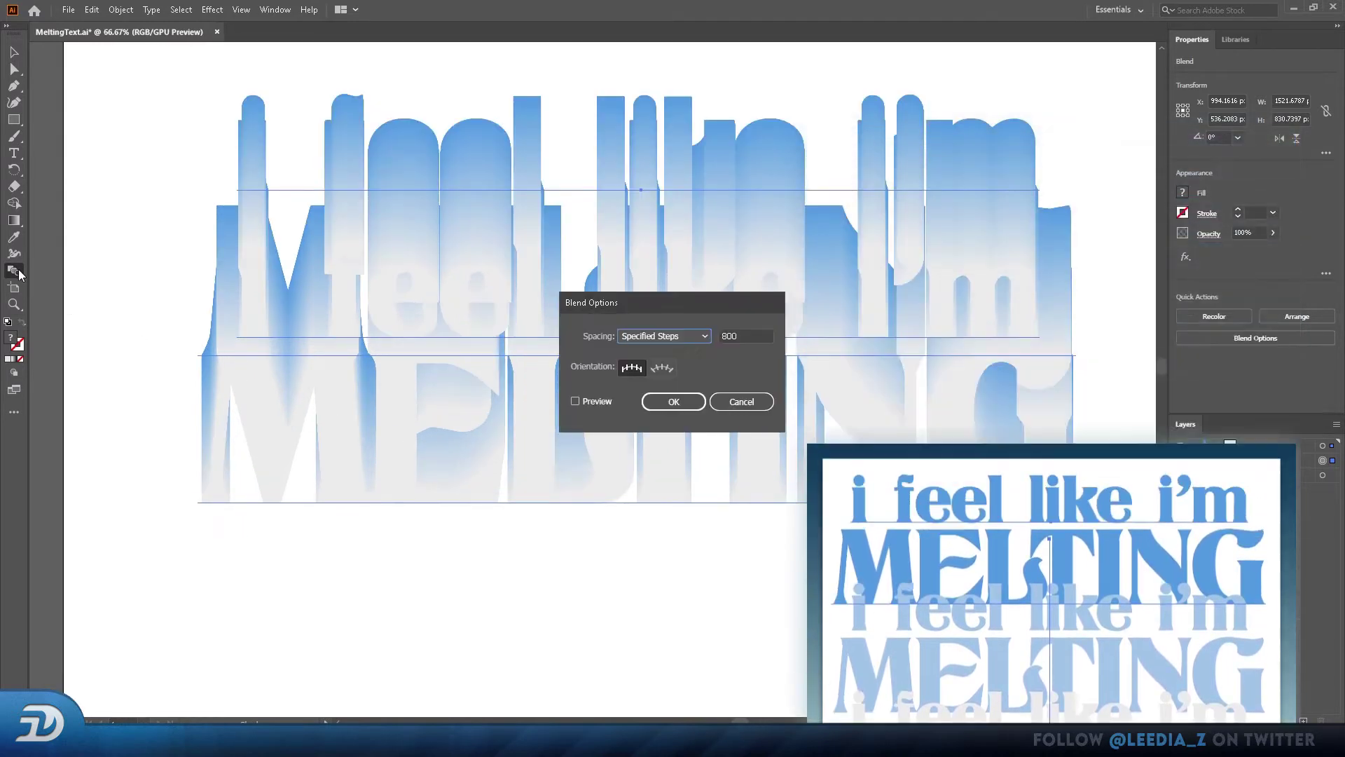
pyautogui.click(660, 335)
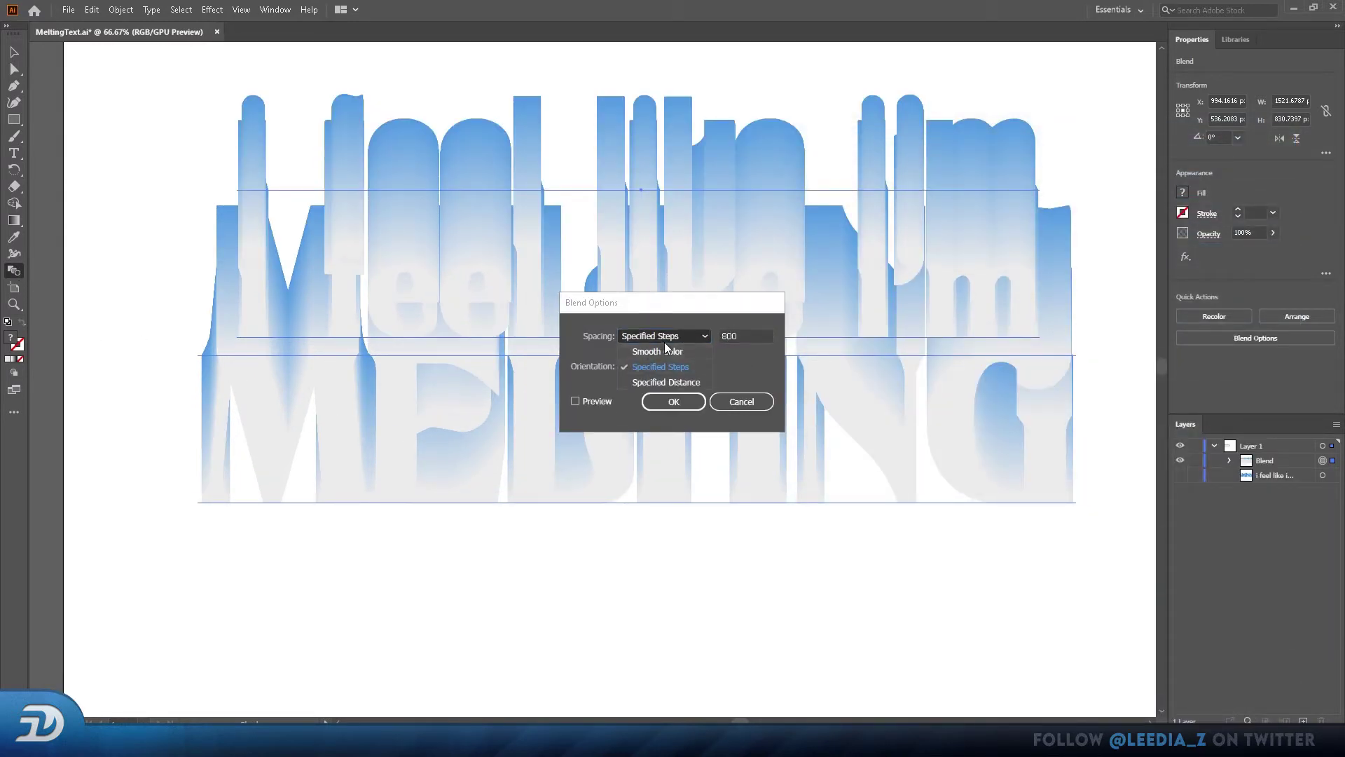
pyautogui.click(665, 342)
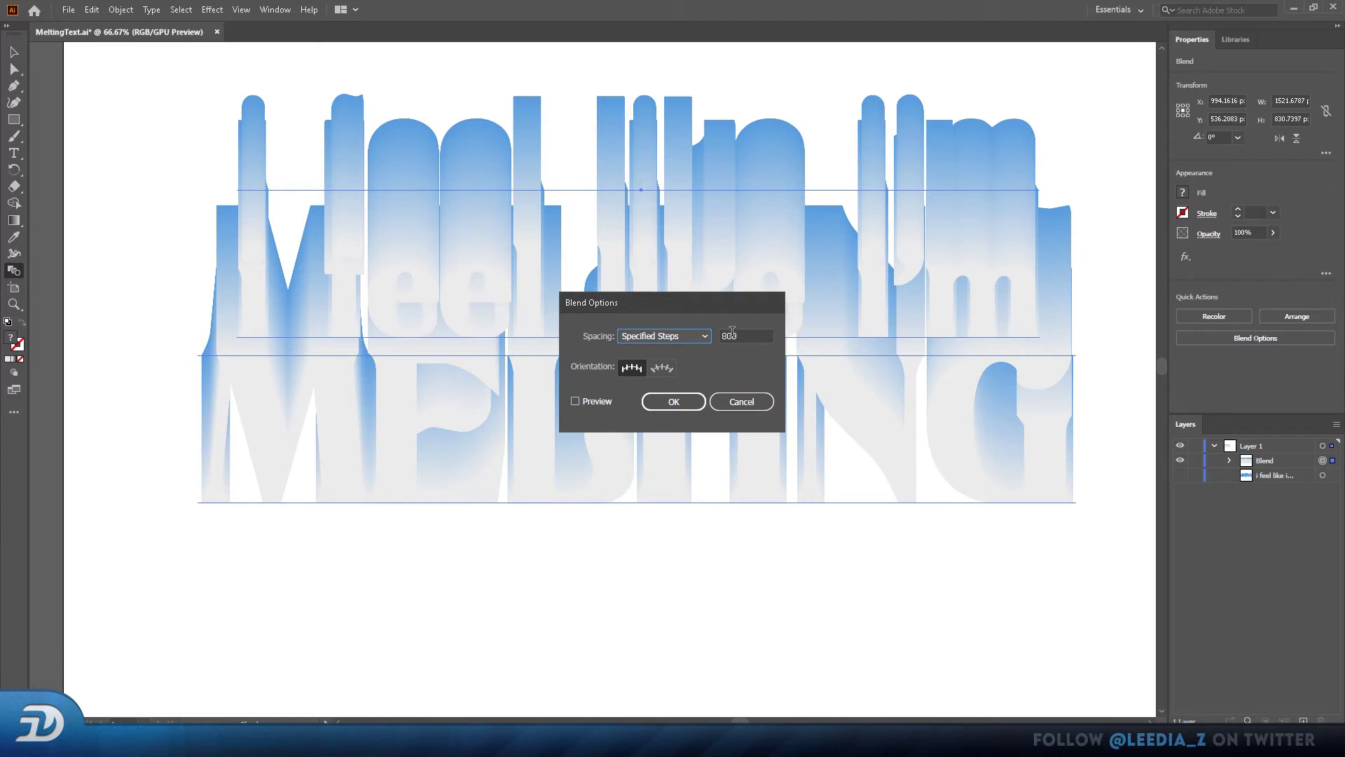
pyautogui.click(734, 401)
# Step: Move the blue text inside the blend straight down until it sits below the light grey text
pyautogui.scroll(-3, 525, 384)
pyautogui.scroll(3, 488, 373)
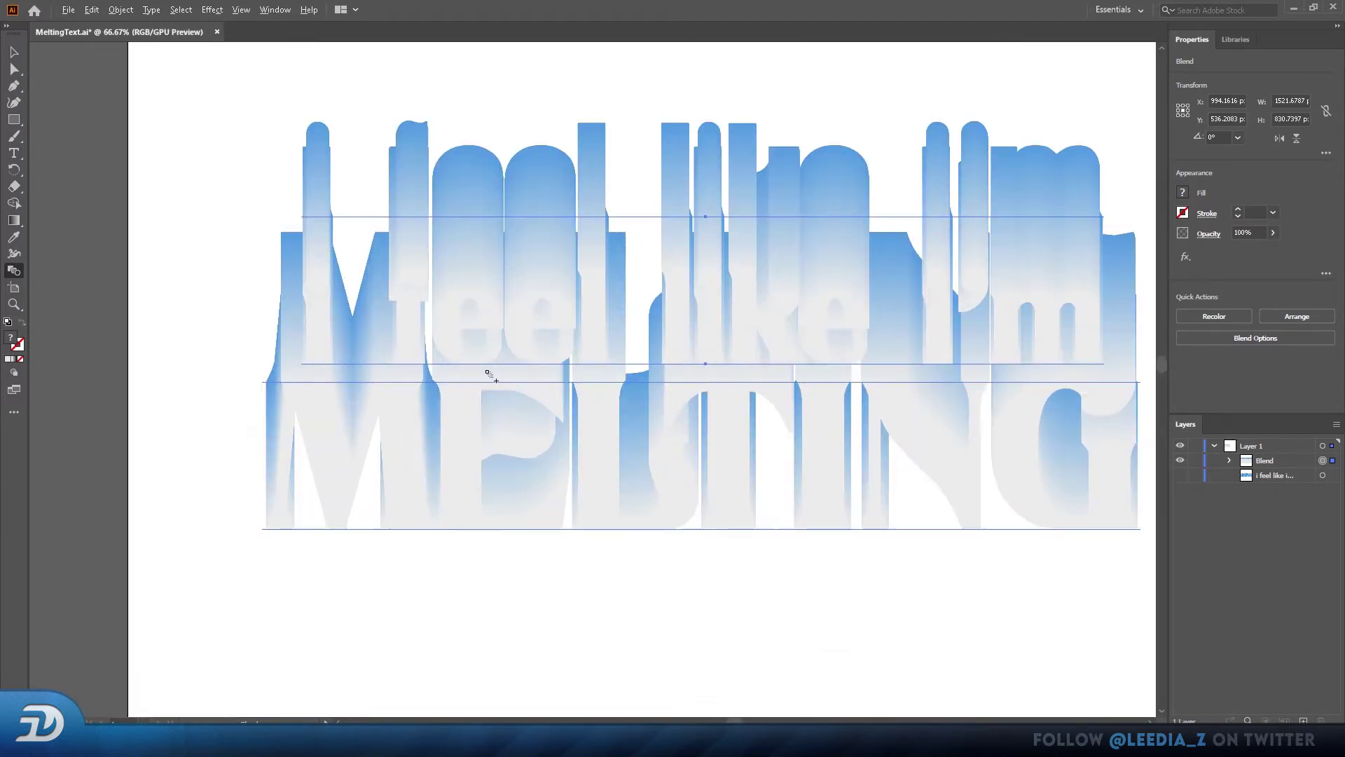
pyautogui.scroll(2, 490, 376)
pyautogui.scroll(-4, 691, 460)
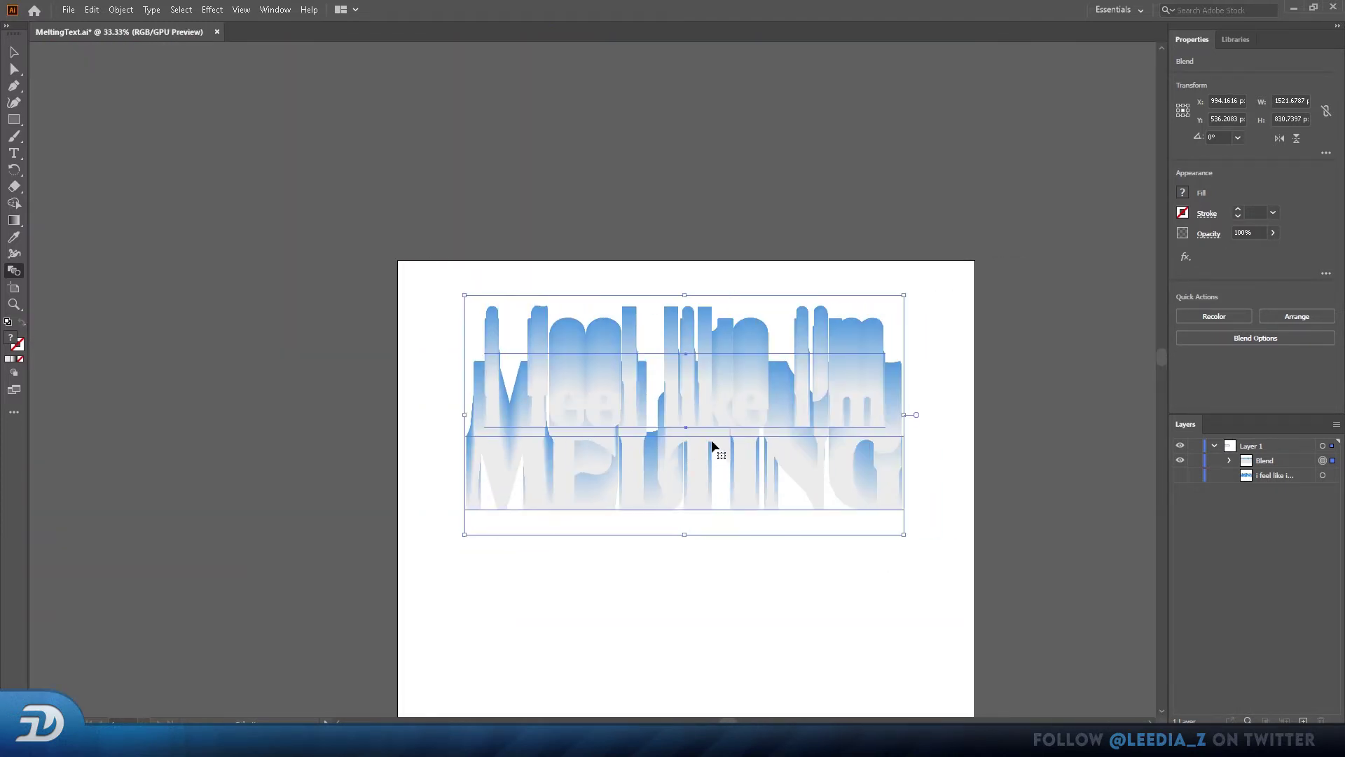
pyautogui.hscroll(3, 712, 445)
pyautogui.scroll(1, 592, 424)
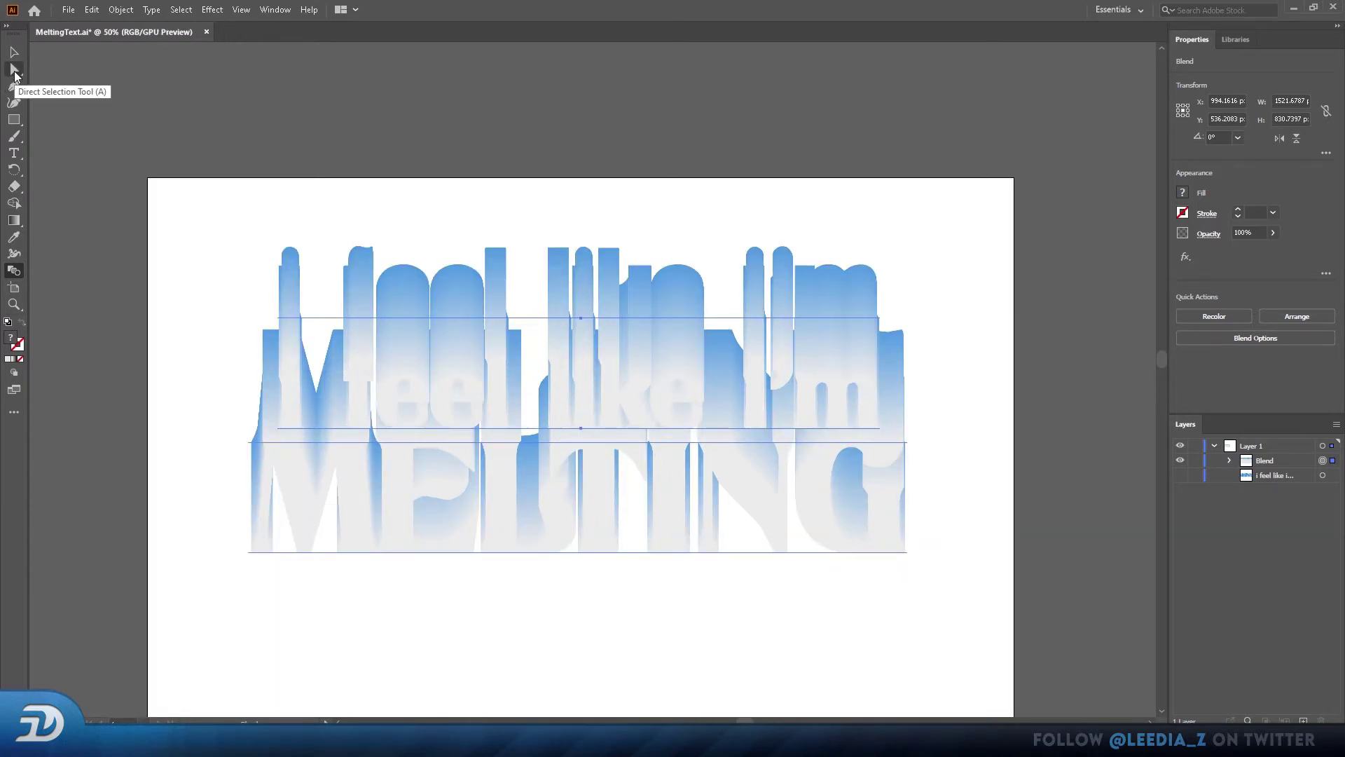
pyautogui.click(14, 69)
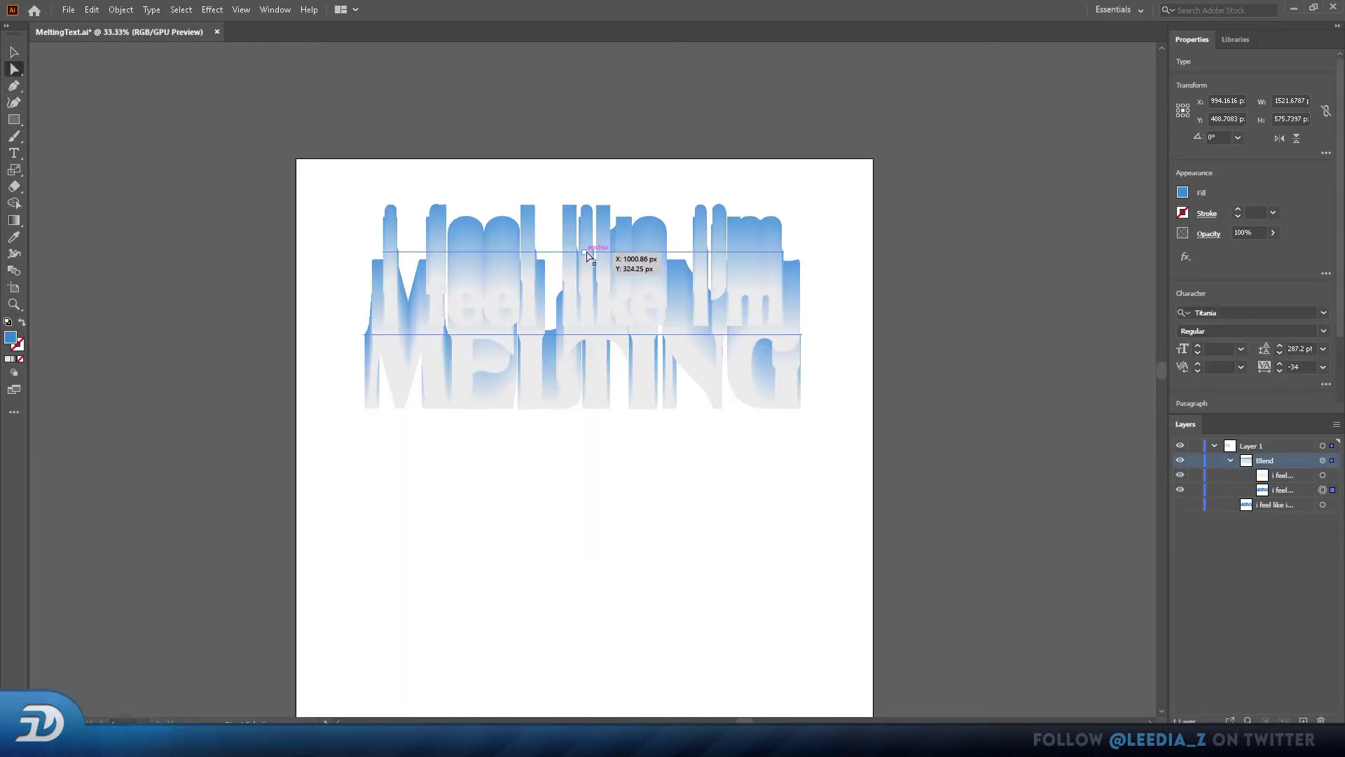
pyautogui.click(584, 254)
pyautogui.doubleClick(585, 258)
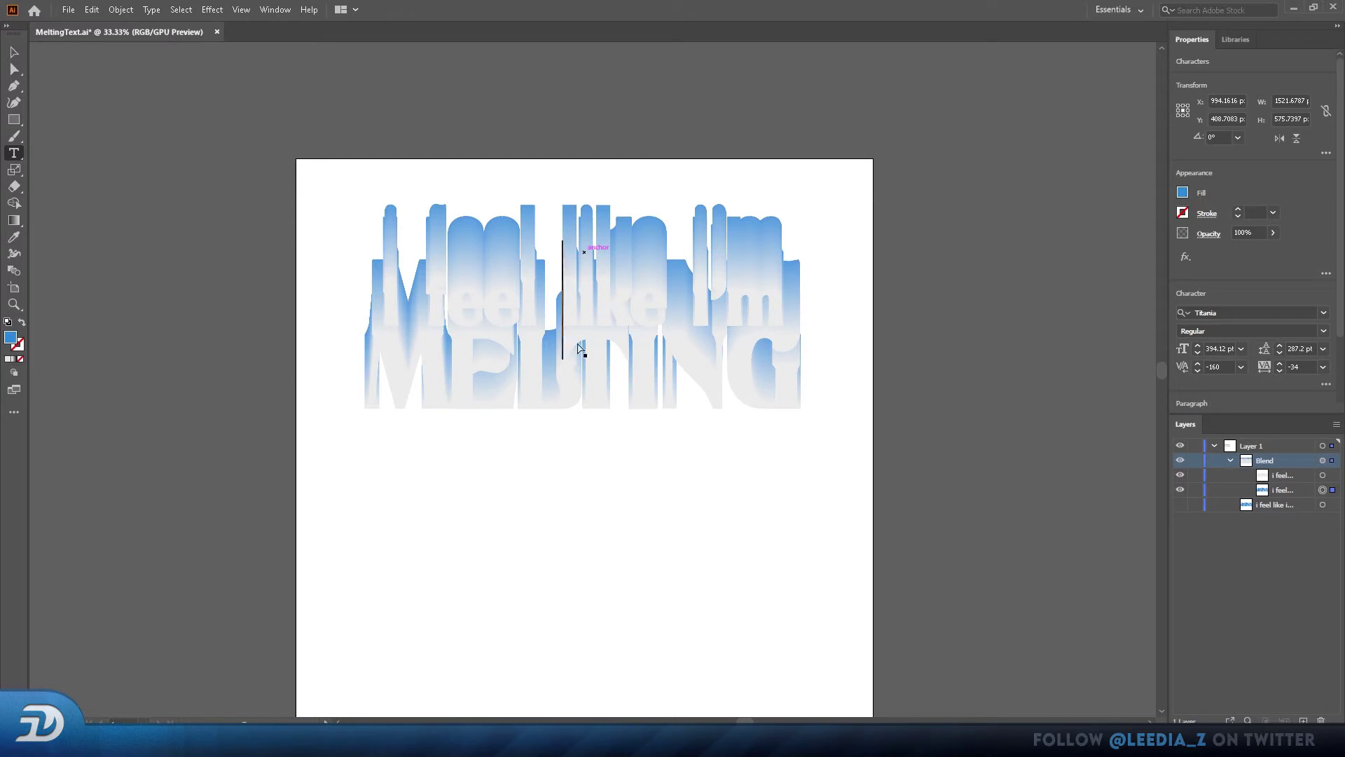
pyautogui.click(14, 52)
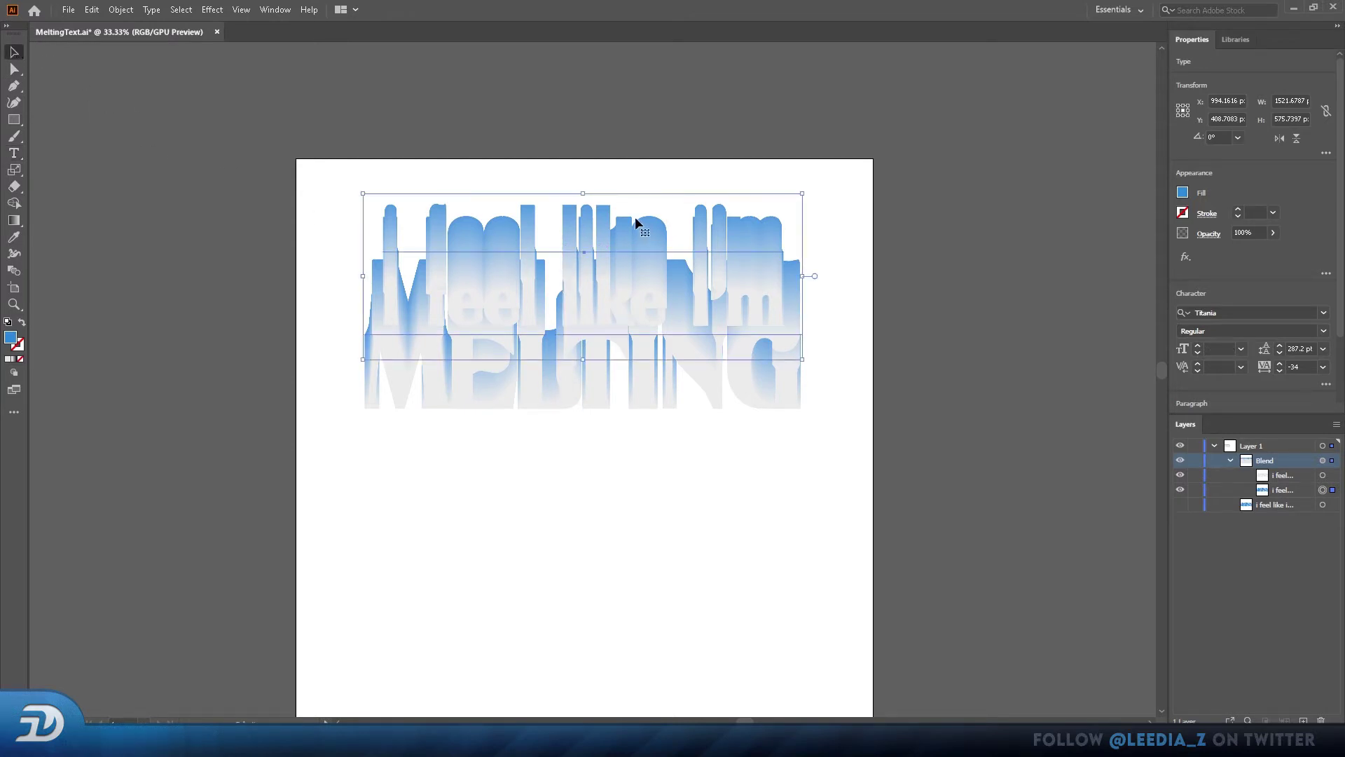
pyautogui.moveTo(590, 220); pyautogui.dragTo(589, 371)
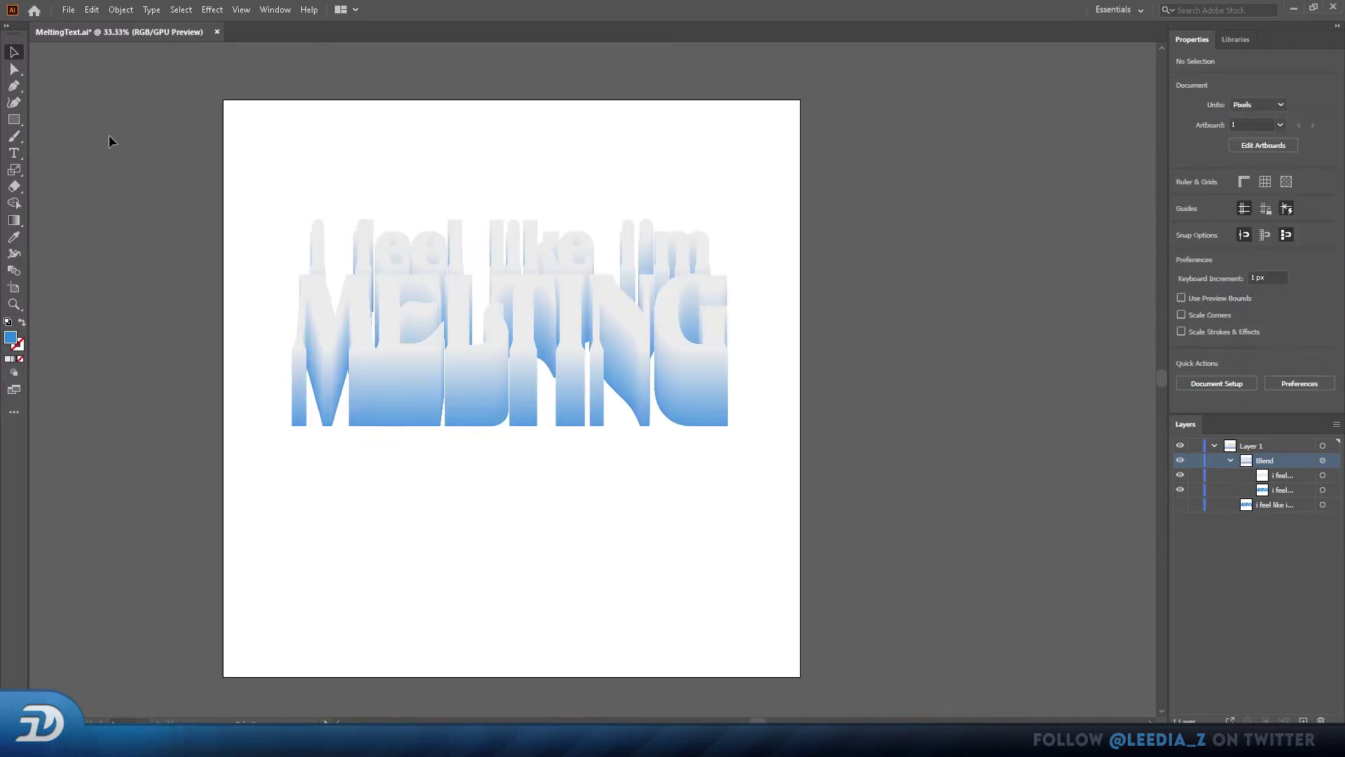
# Step: Export the melting blend for the web as a transparent PNG-8 named MeltingText_Drip
pyautogui.click(68, 10)
pyautogui.moveTo(108, 256)
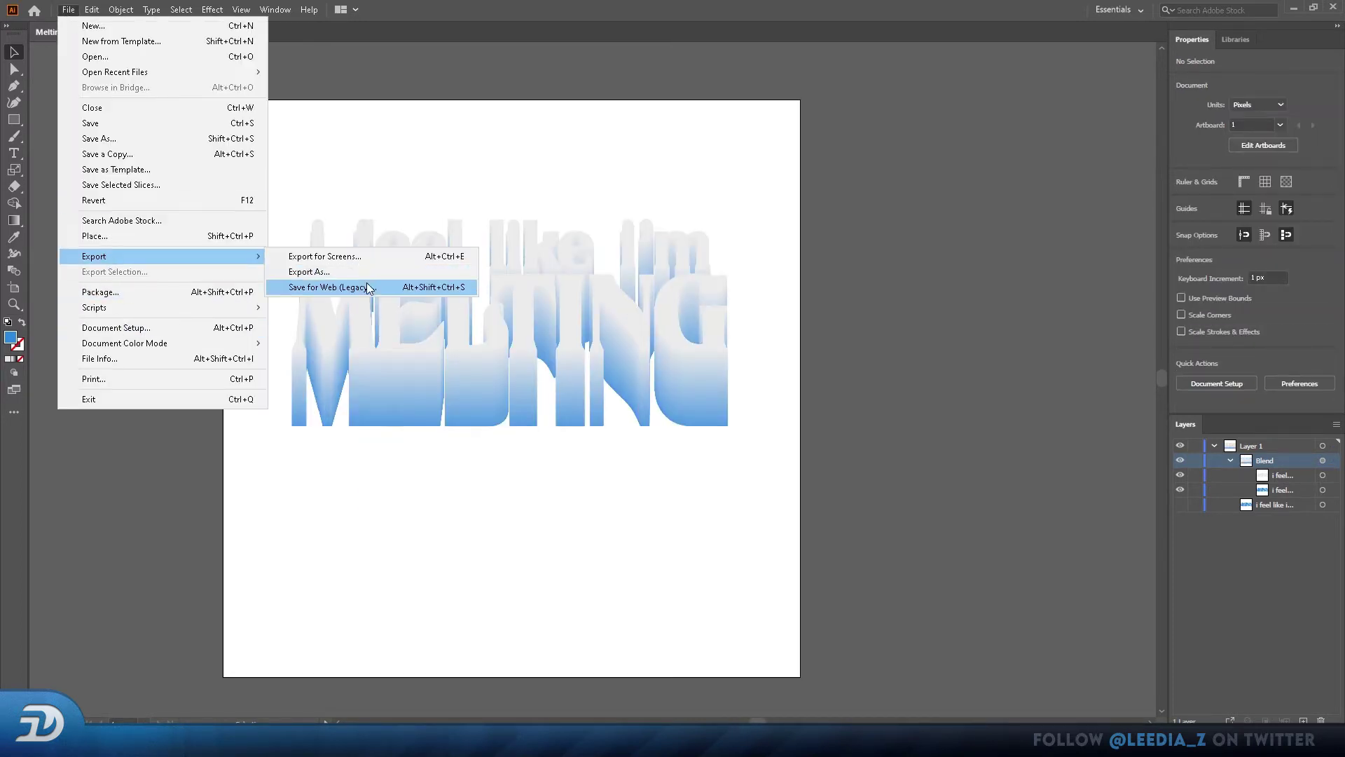
pyautogui.click(370, 287)
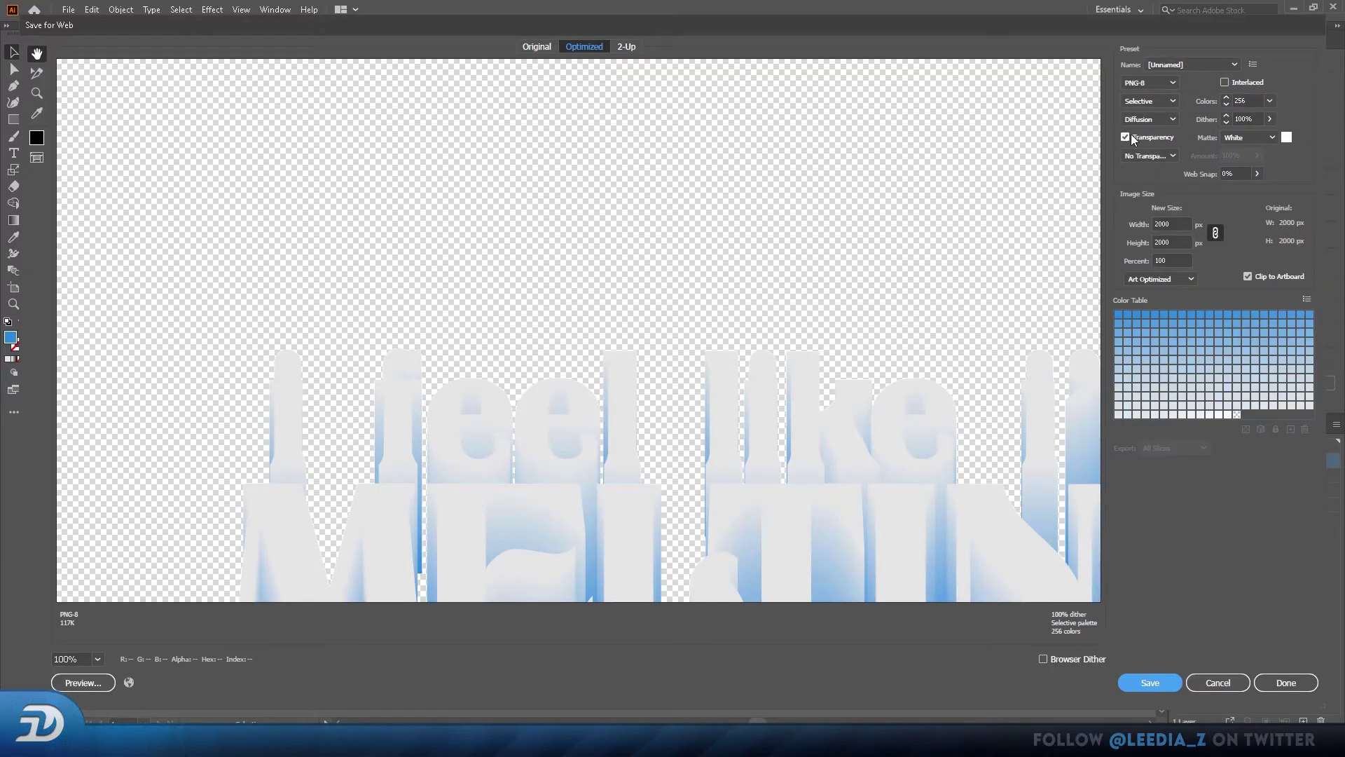
pyautogui.click(1150, 683)
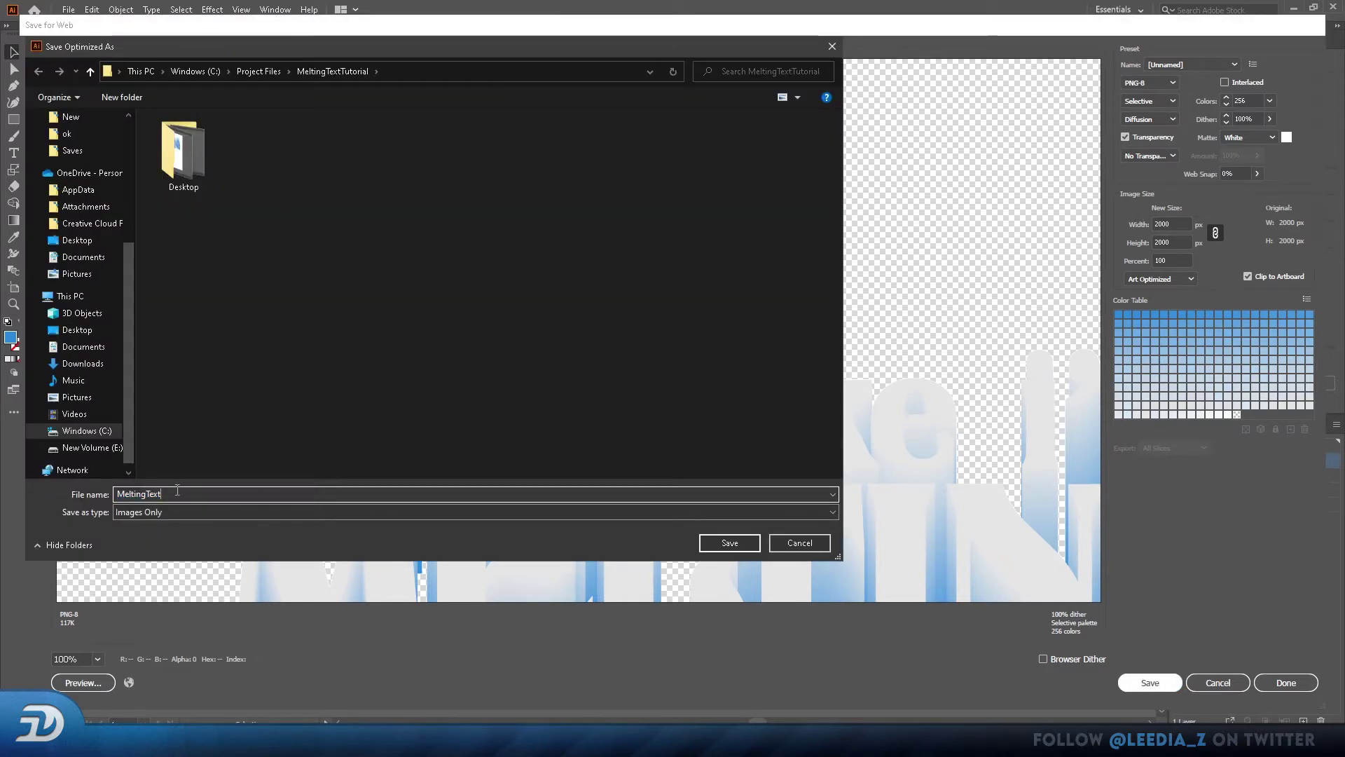
pyautogui.write('_Drip')
pyautogui.click(730, 543)
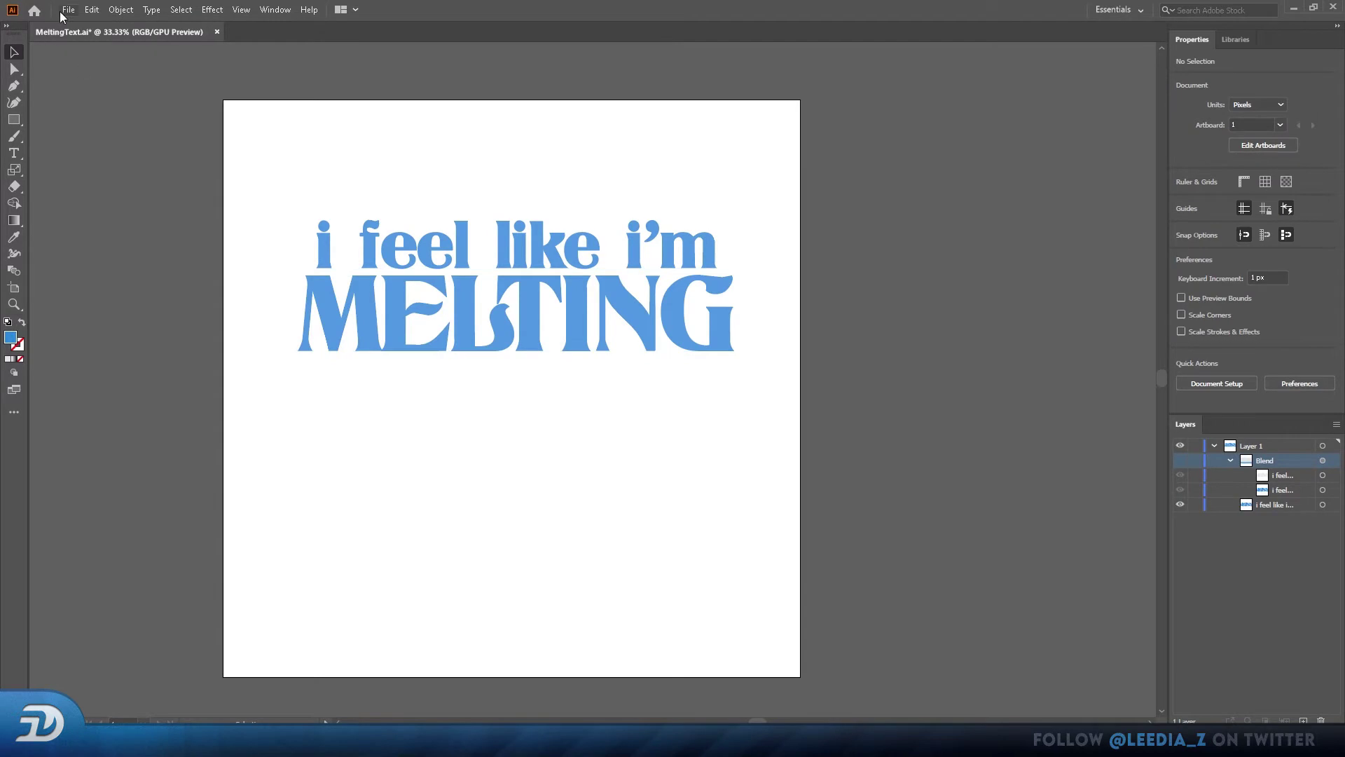
# Step: With only the plain blue text visible, export it for the web as a transparent PNG-8 named MeltingText_TextOnly
pyautogui.click(68, 10)
pyautogui.moveTo(105, 274)
pyautogui.click(322, 299)
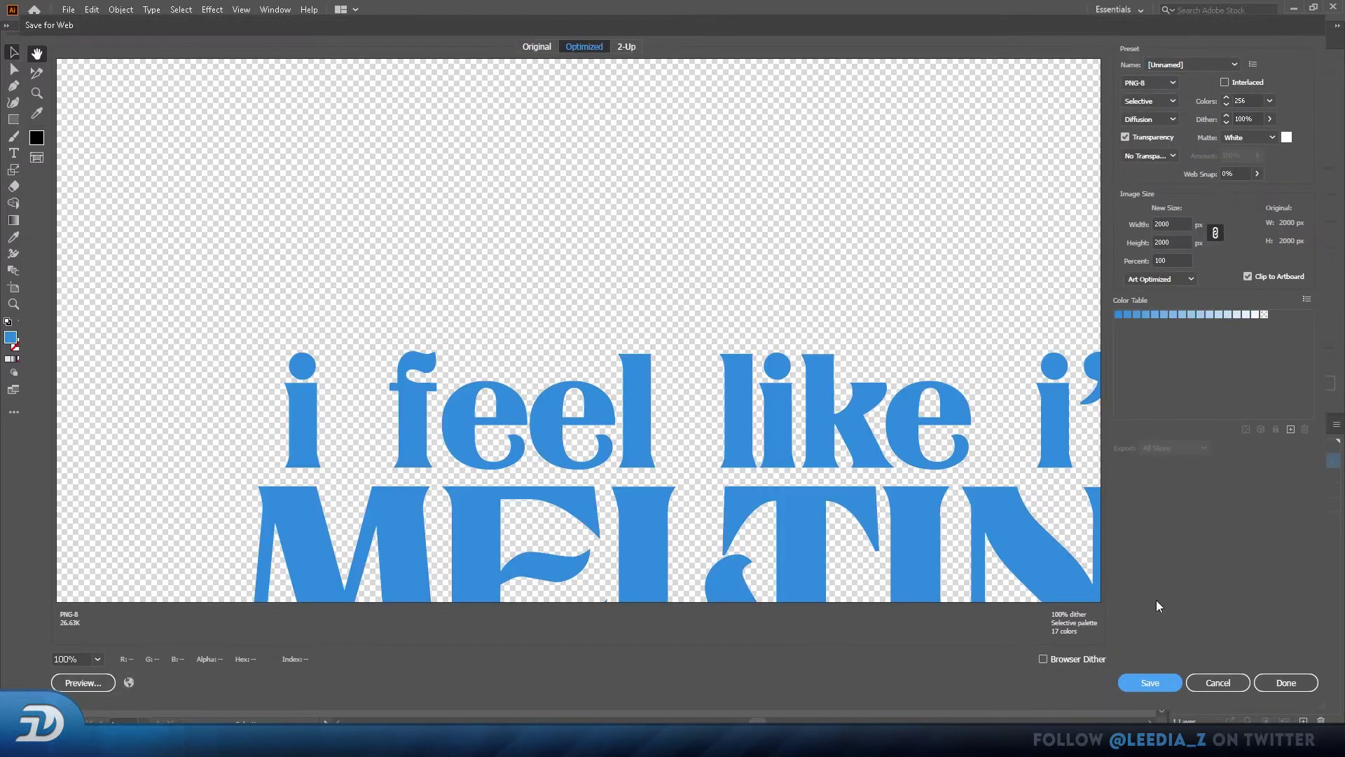
pyautogui.click(1149, 683)
pyautogui.write('MeltingText_')
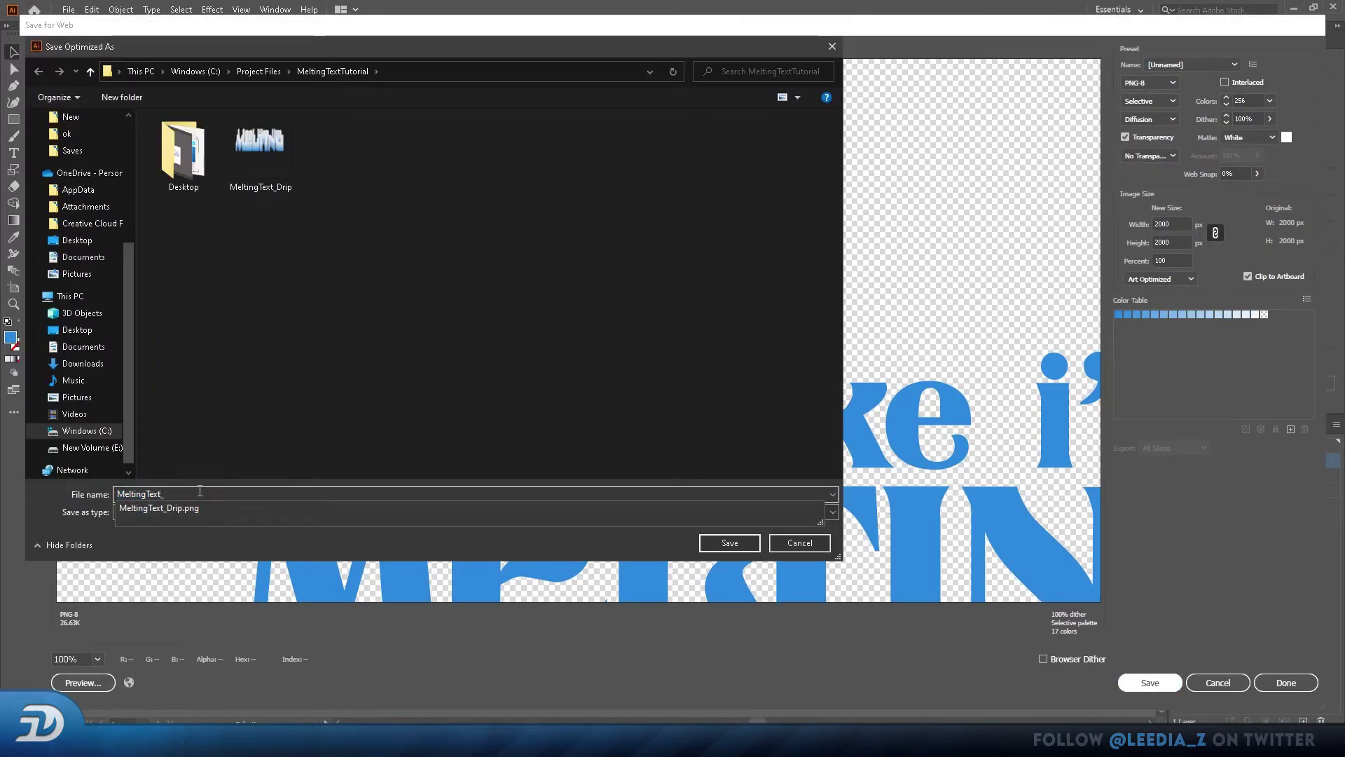
pyautogui.write('TextOnly')
pyautogui.click(724, 544)
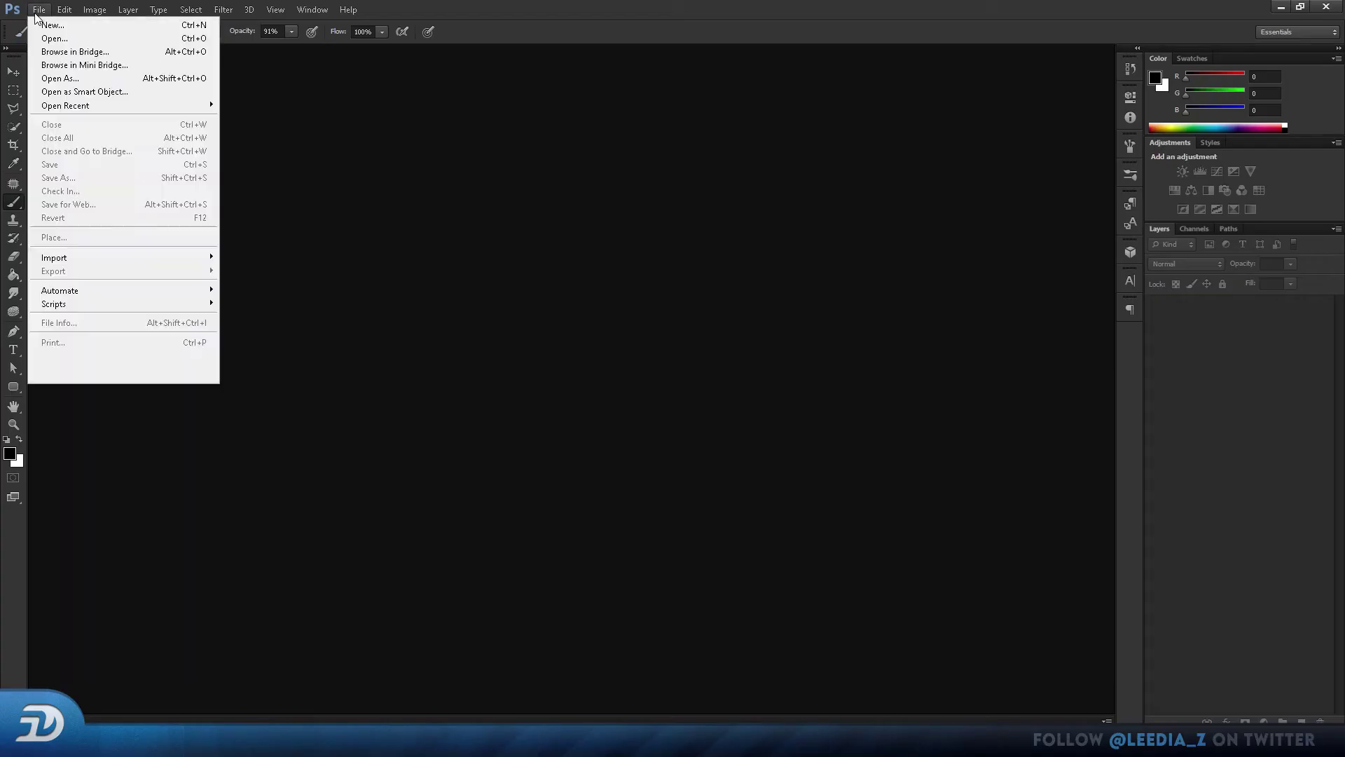
# Step: Switch to Photoshop and create an 8-bit RGB document named MeltingText, 2400 × 3000 pixels at 300 pixels/inch
pyautogui.click(57, 27)
pyautogui.write('MeltingText')
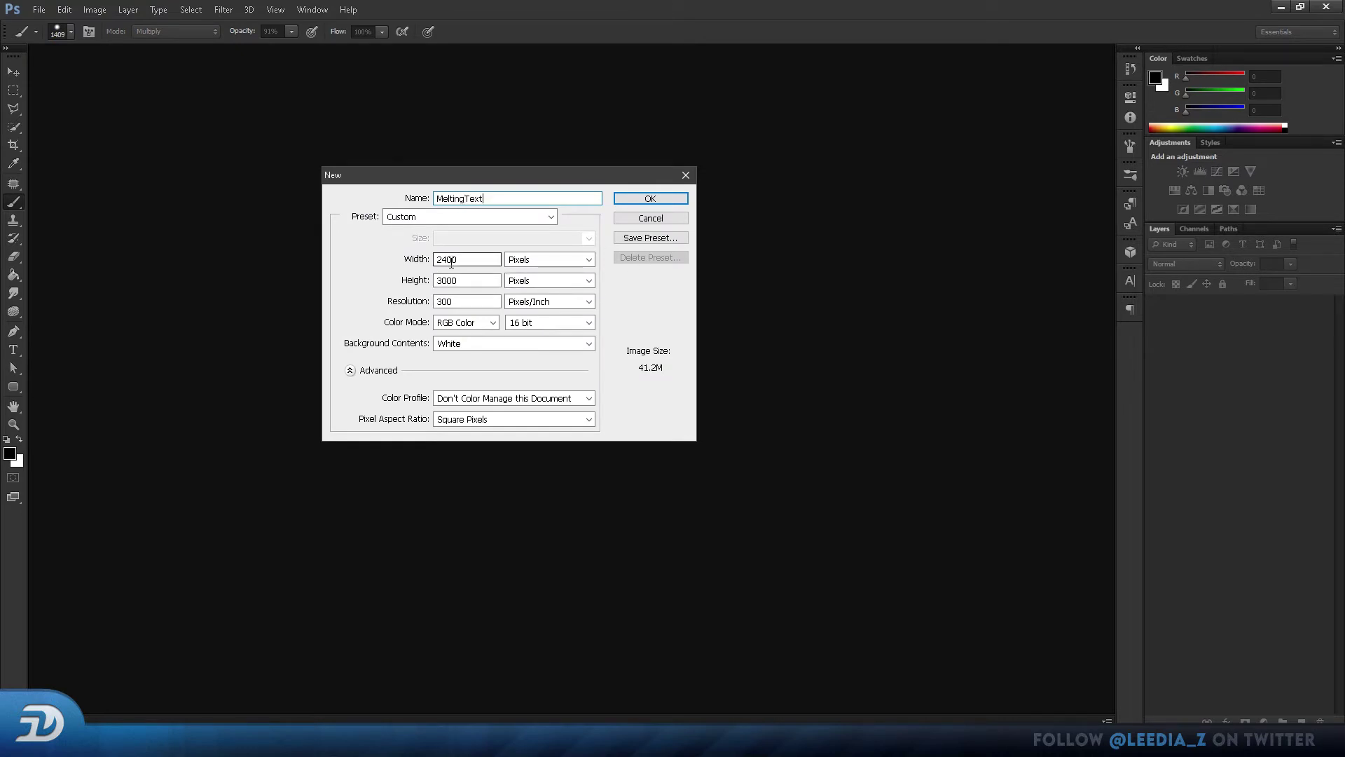
pyautogui.click(526, 322)
pyautogui.click(527, 346)
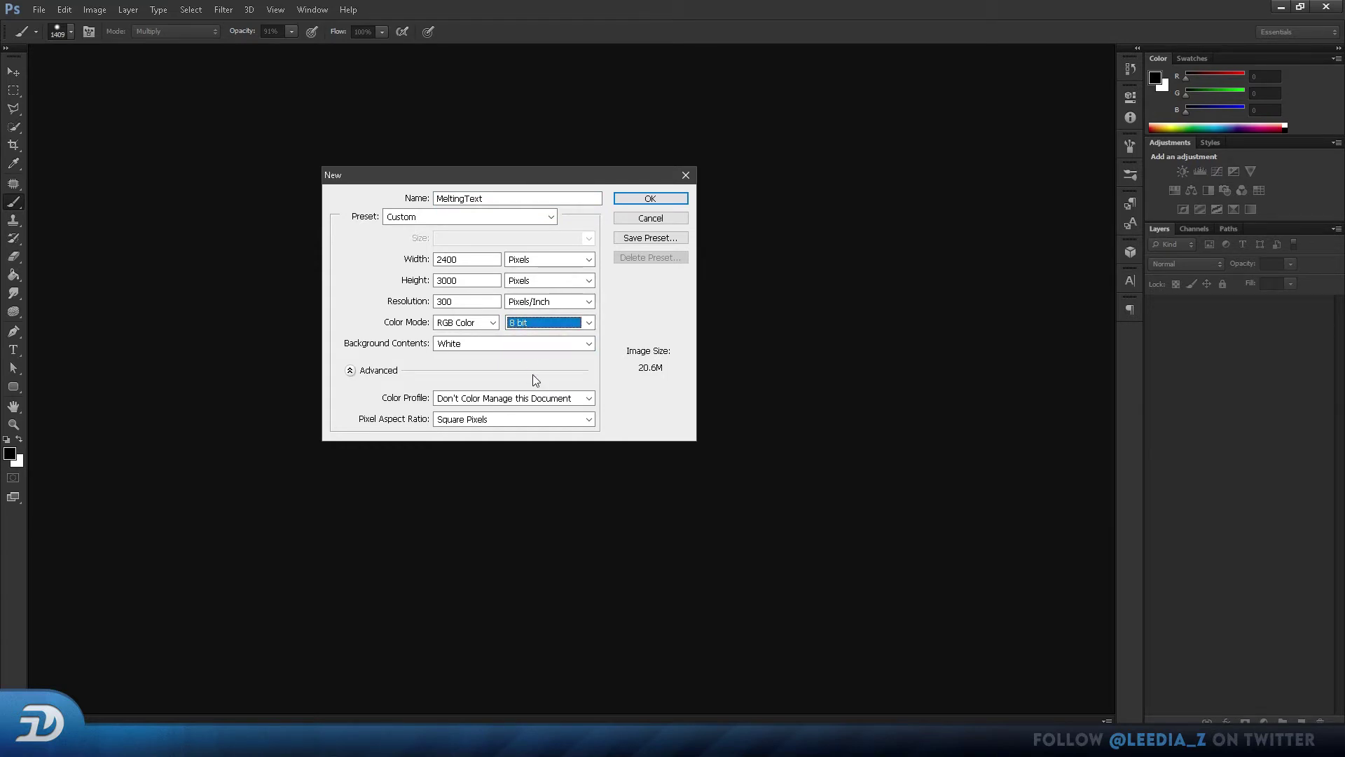
pyautogui.click(650, 198)
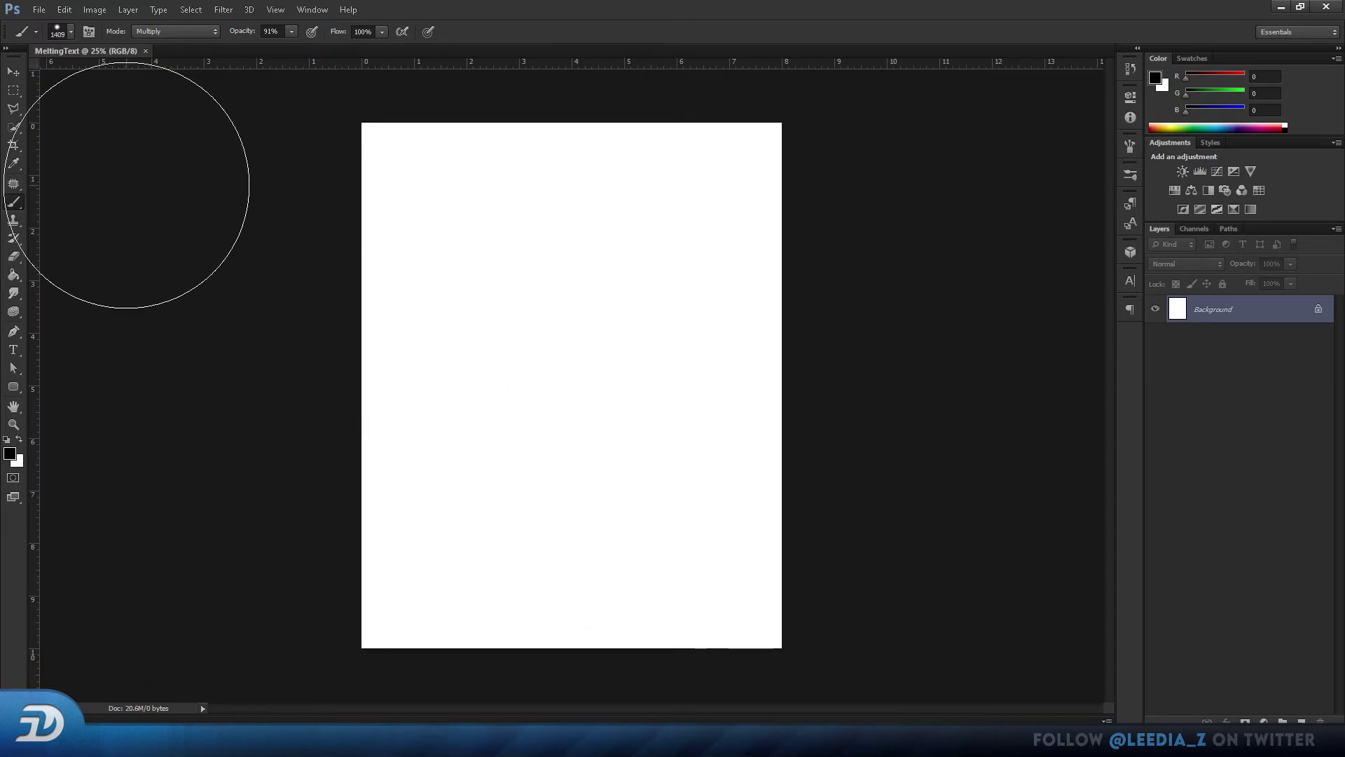
# Step: Add a new layer filled with black above the background and lower its opacity to 81%
pyautogui.click(13, 90)
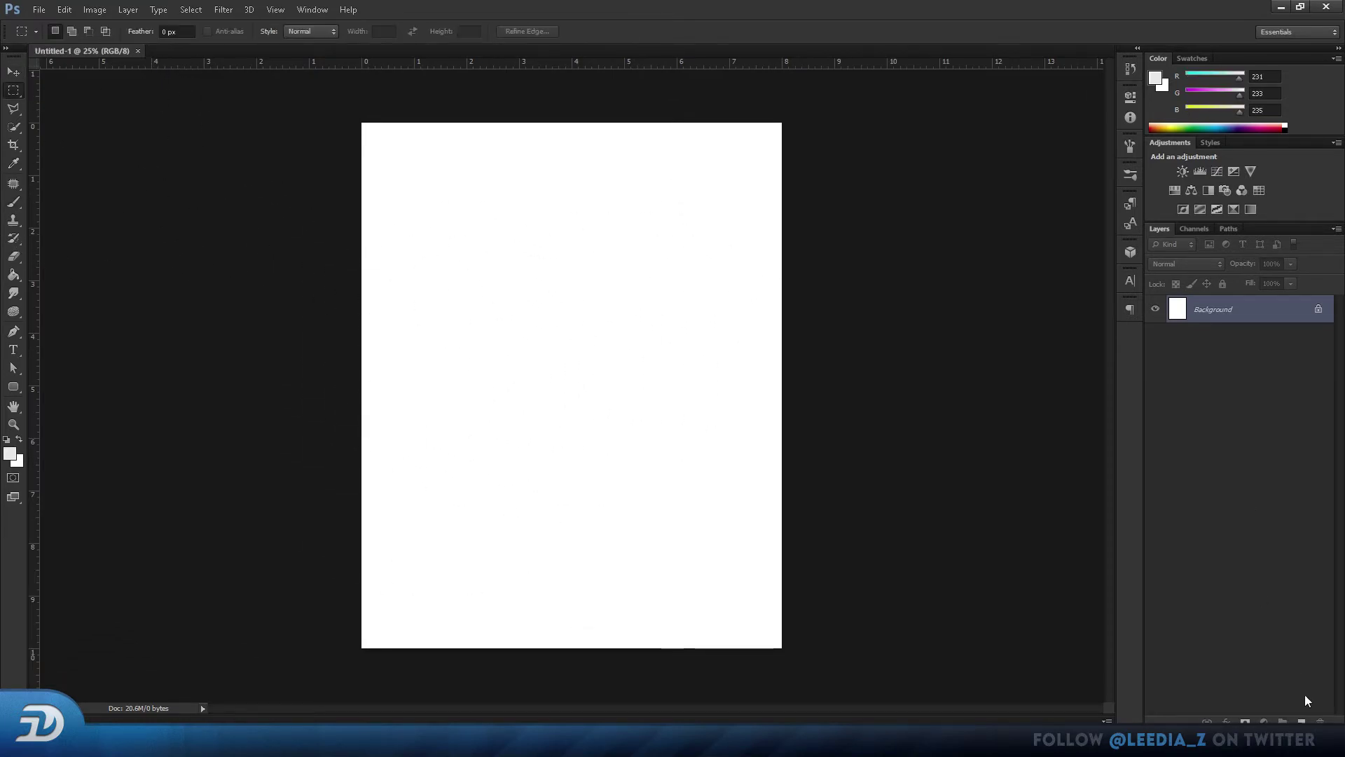
pyautogui.click(1302, 720)
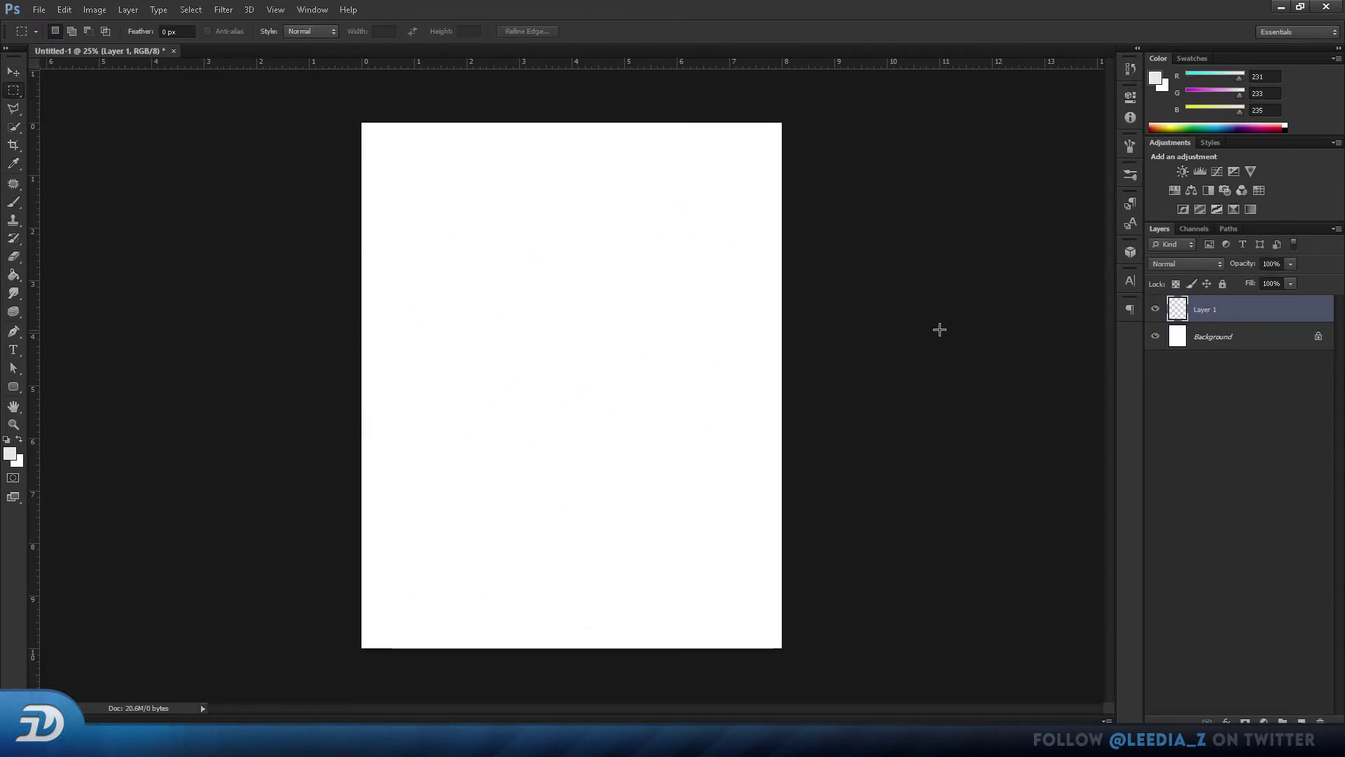
pyautogui.click(64, 9)
pyautogui.click(77, 211)
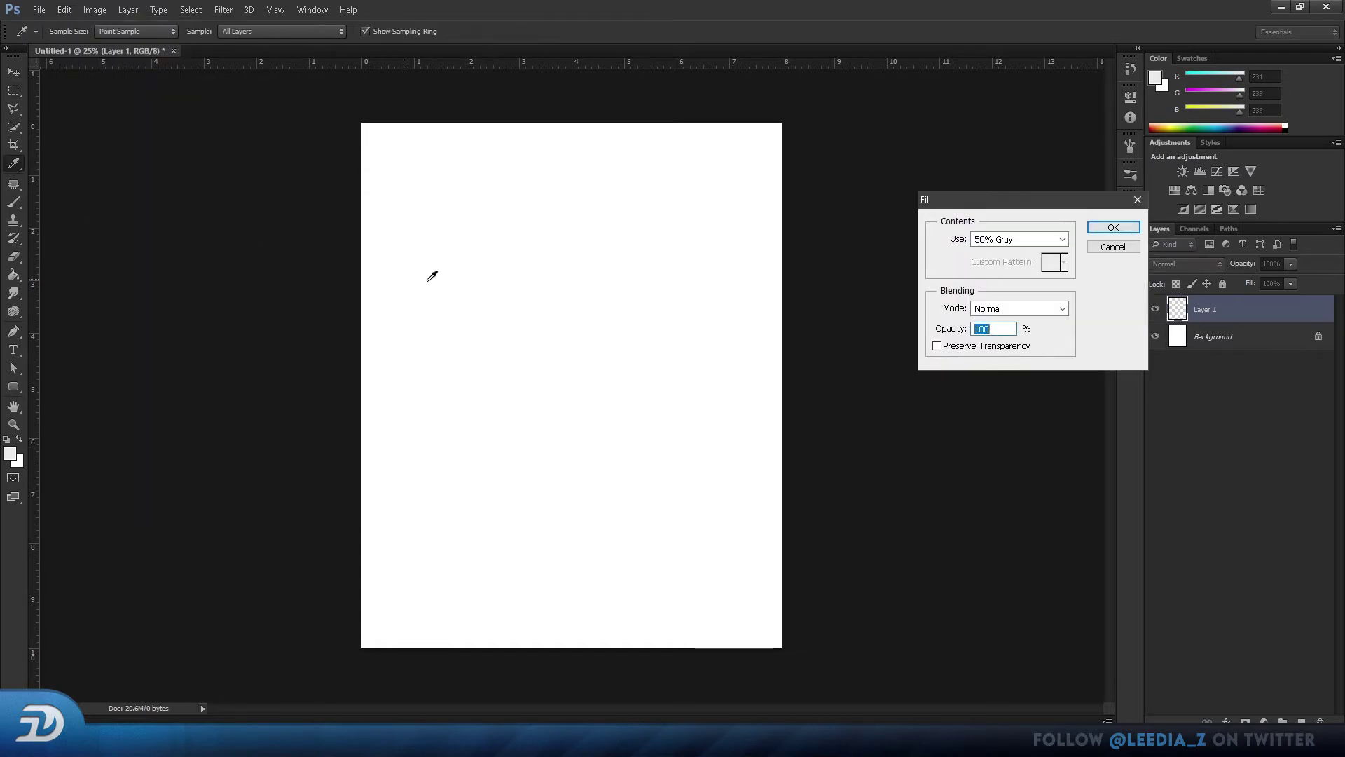
pyautogui.click(1044, 242)
pyautogui.click(1006, 344)
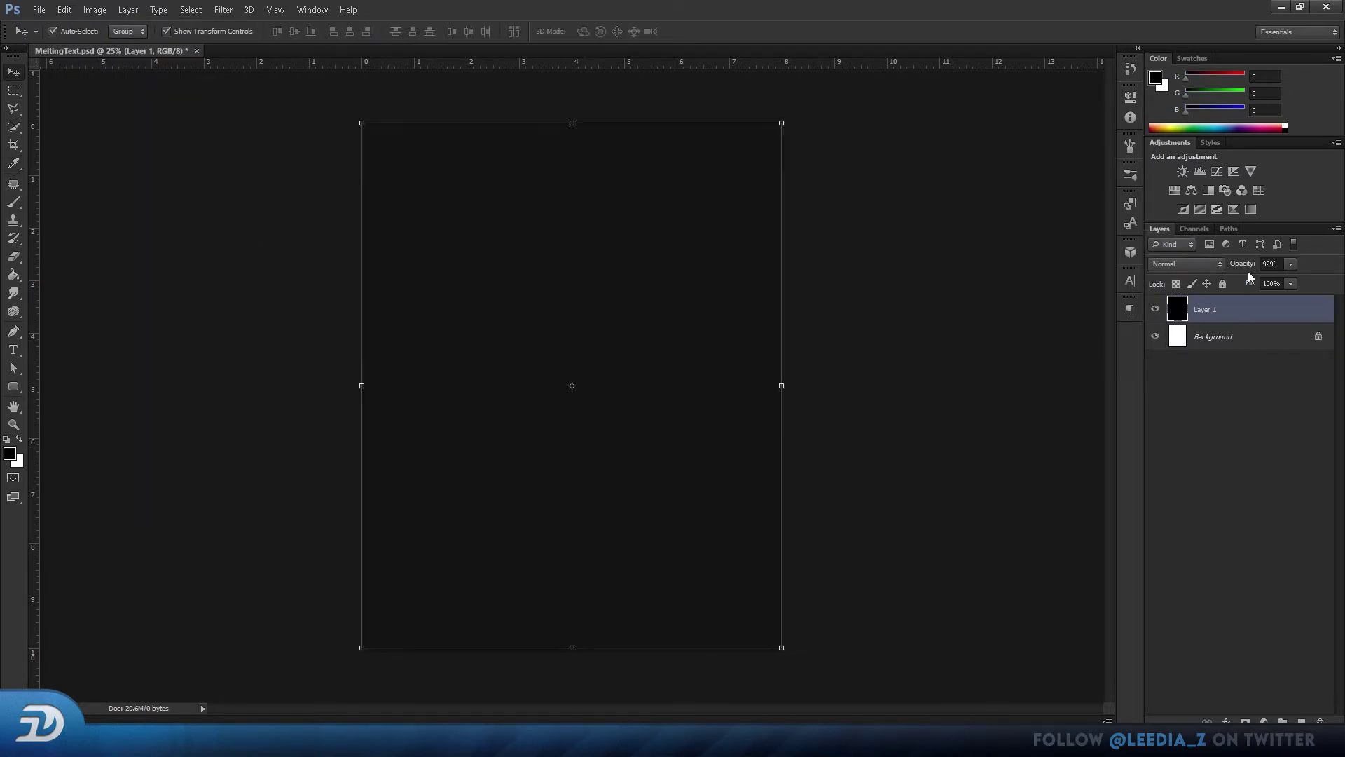
pyautogui.moveTo(1244, 265)
pyautogui.mouseDown()
pyautogui.moveTo(1226, 267)
pyautogui.moveTo(1242, 264)
pyautogui.mouseUp()
pyautogui.scroll(1, 243, 174)
# Step: Place the MeltingText_Drip and MeltingText_TextOnly images in the document and enlarge both together
pyautogui.click(38, 10)
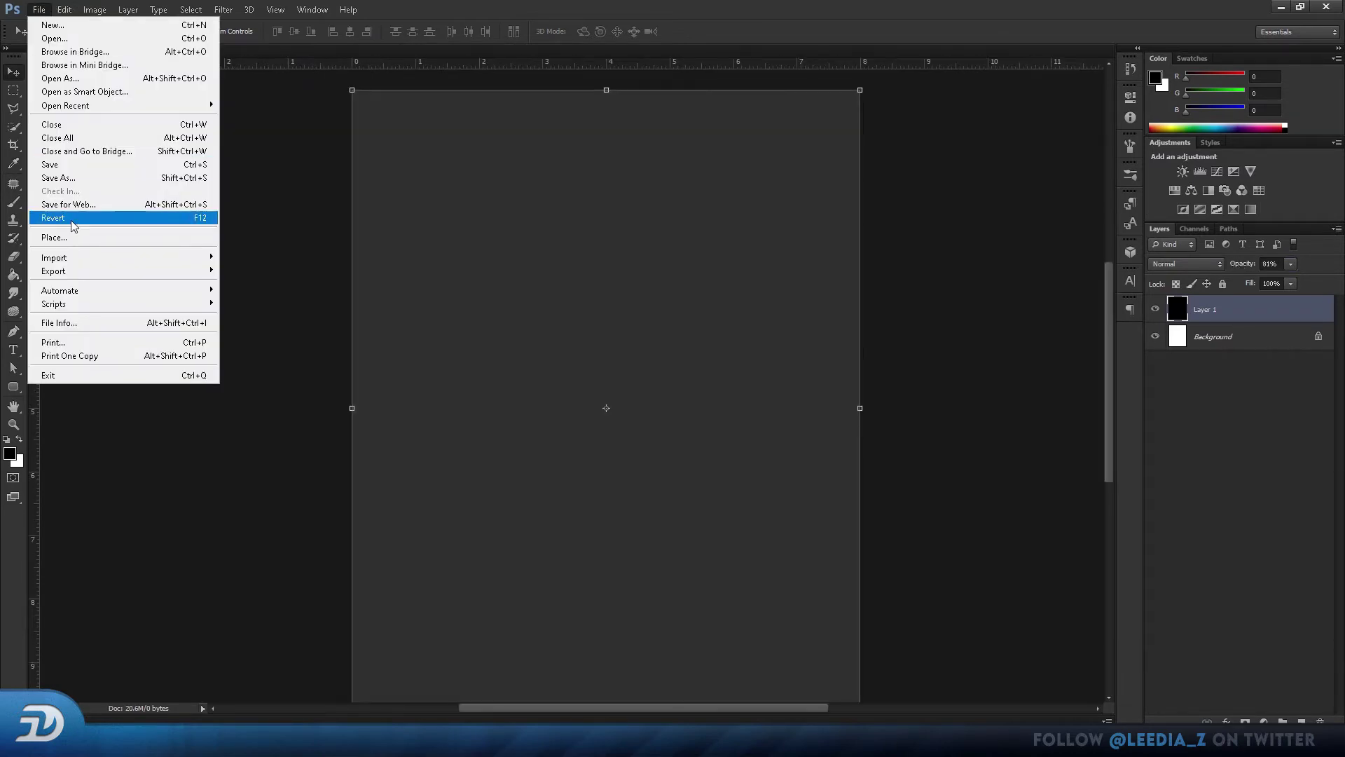
pyautogui.click(55, 238)
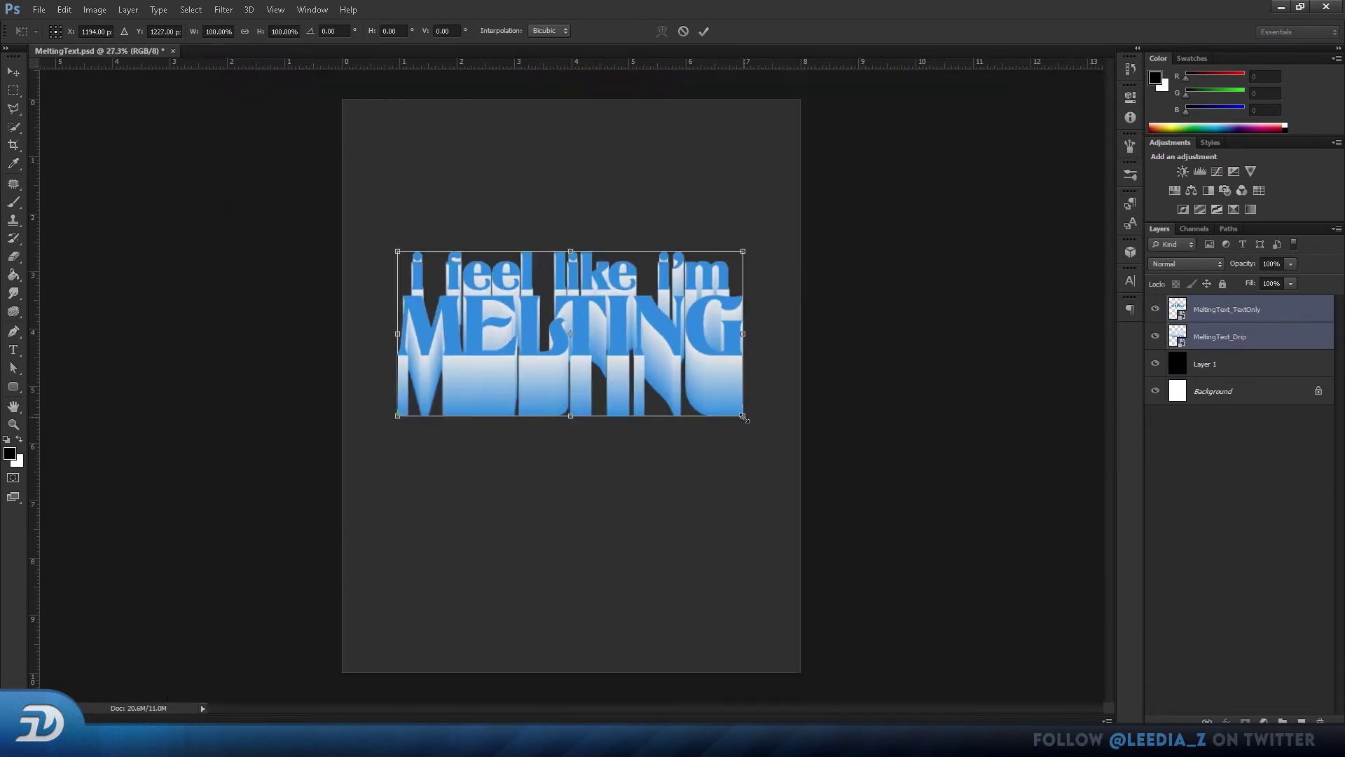
pyautogui.moveTo(744, 417); pyautogui.dragTo(764, 452)
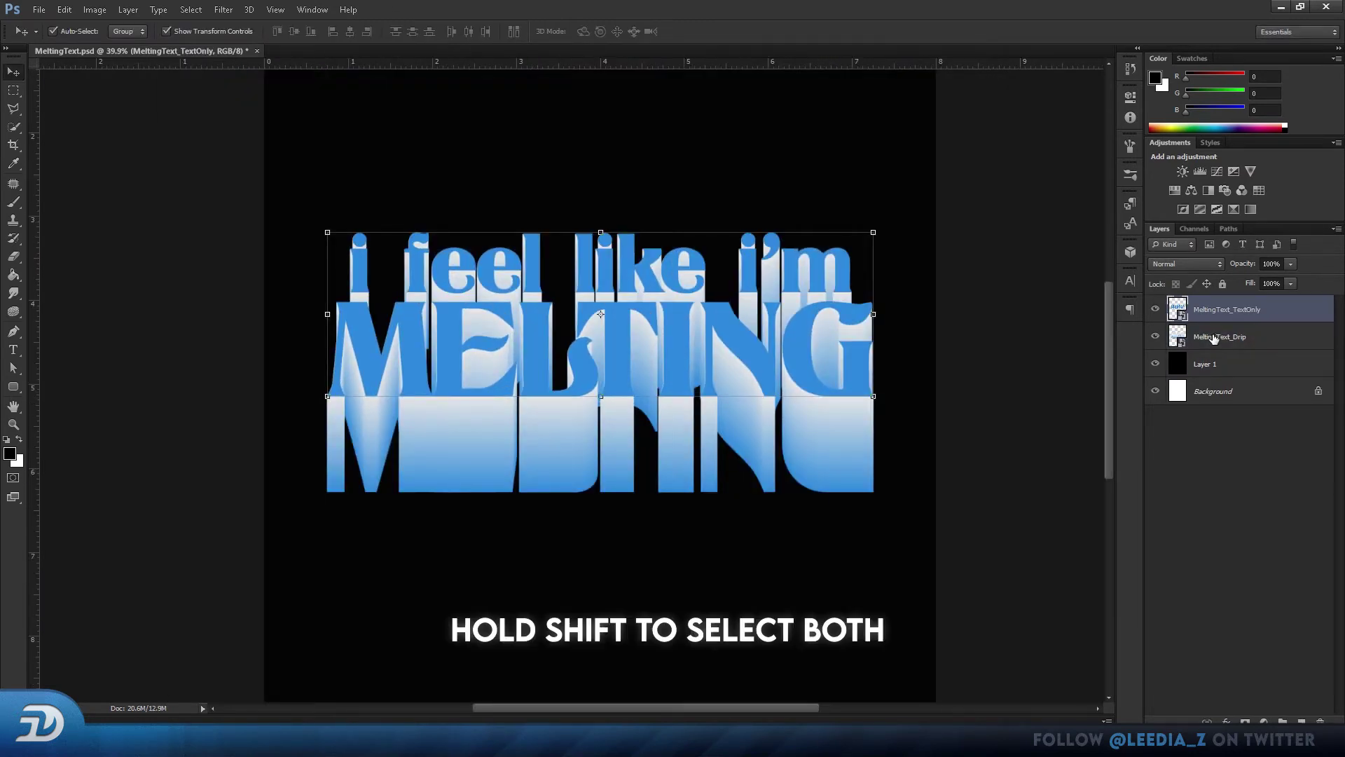
# Step: Duplicate the MeltingText_TextOnly and MeltingText_Drip layers beneath the originals and group the duplicates as Copies
pyautogui.keyDown('shift'); pyautogui.click(1215, 338); pyautogui.keyUp('shift')
pyautogui.moveTo(1205, 337); pyautogui.dragTo(1204, 346)
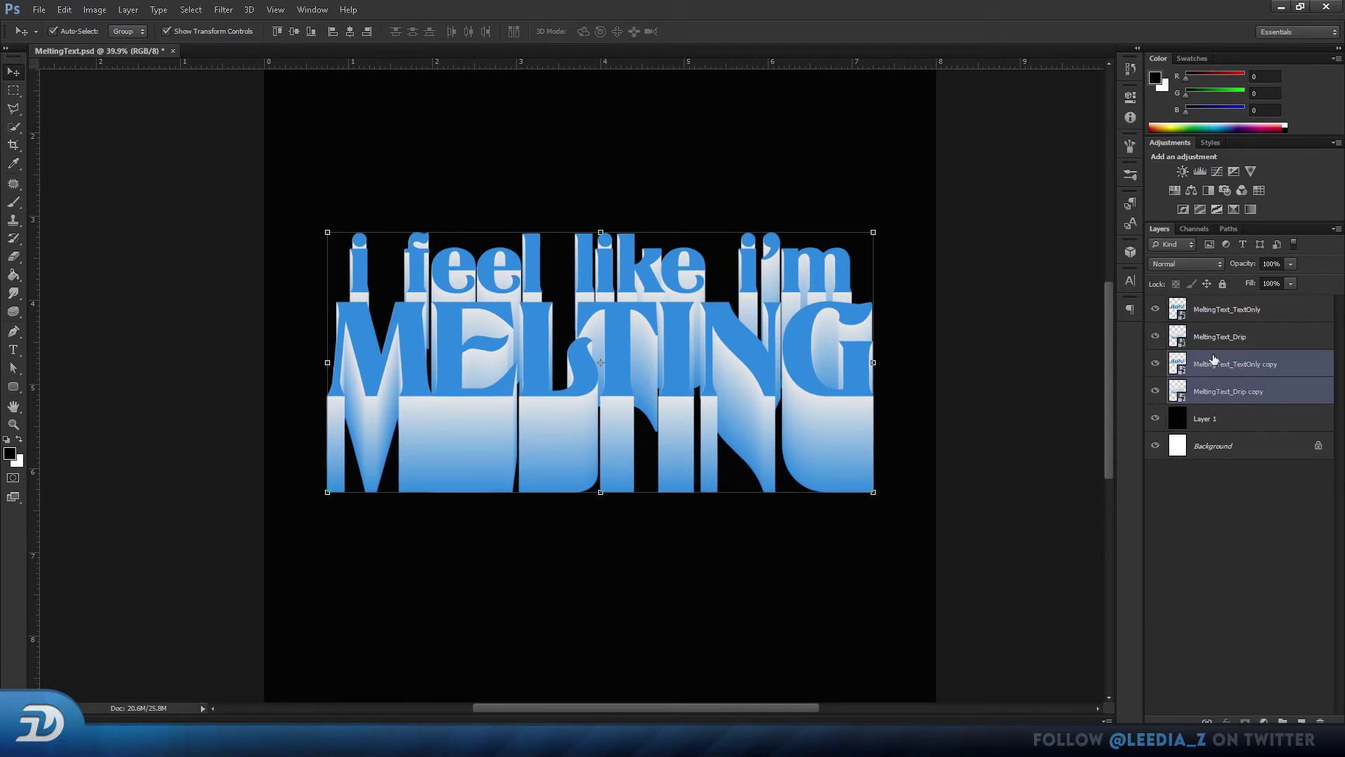
pyautogui.hotkey('ctrl', 'g')
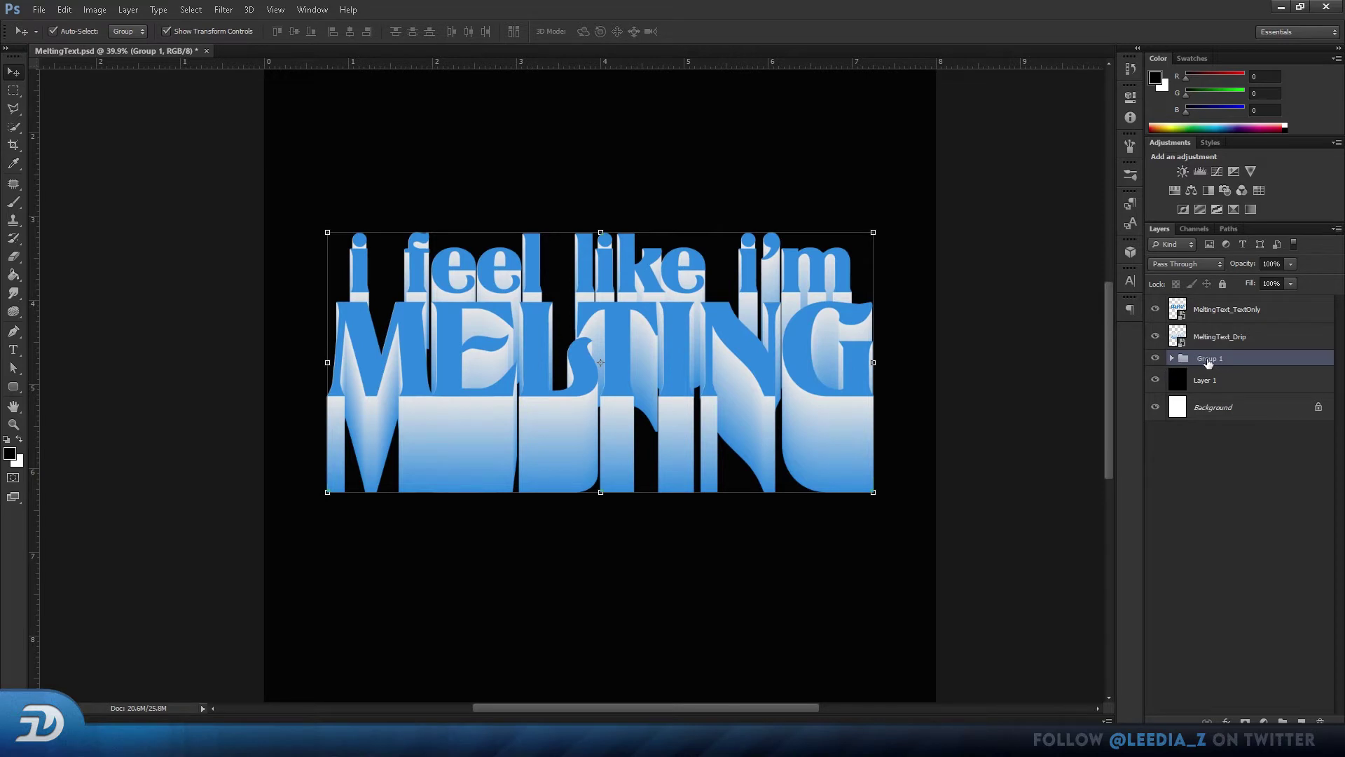
pyautogui.doubleClick(1208, 359)
pyautogui.write('Copied')
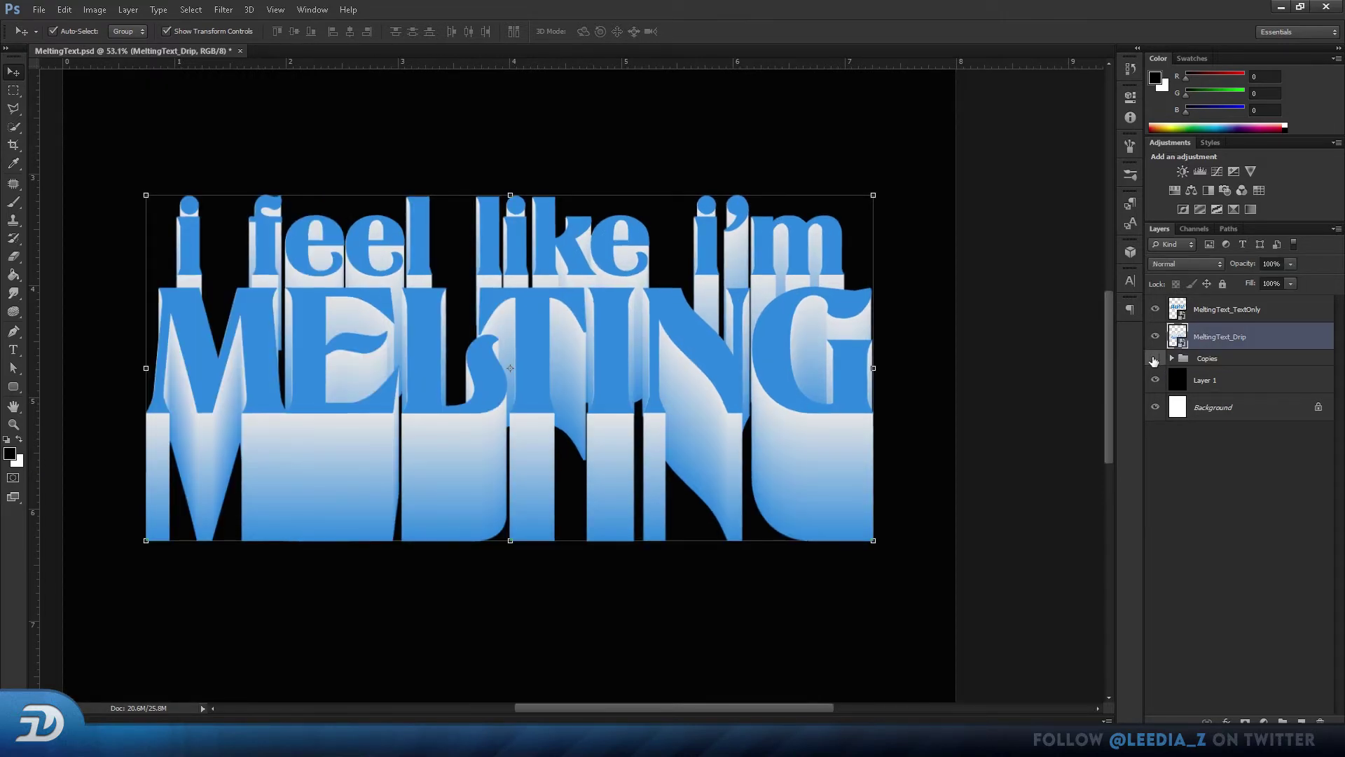
# Step: Hide the Copies group and the MeltingText_Drip layer, and rasterize the MeltingText_TextOnly layer
pyautogui.click(1156, 337)
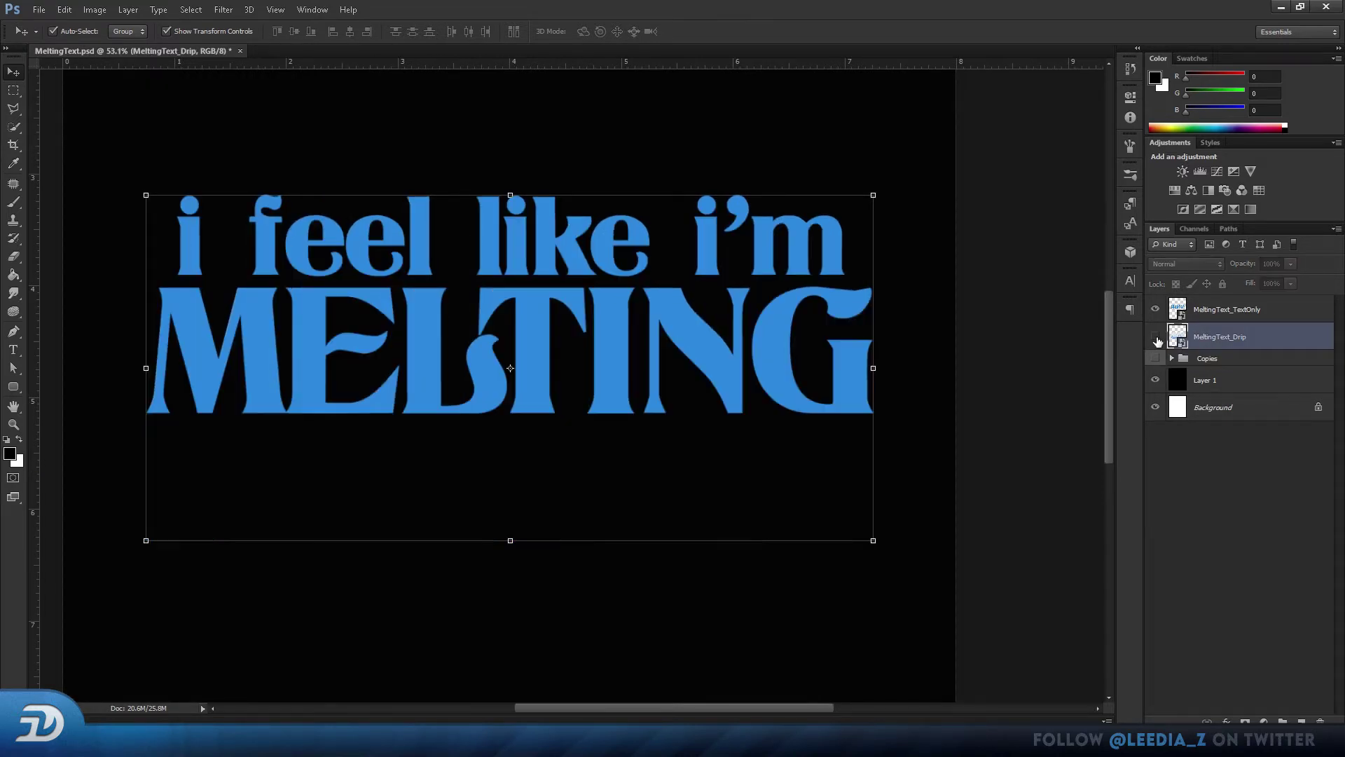
pyautogui.click(1227, 309)
pyautogui.rightClick(1226, 309)
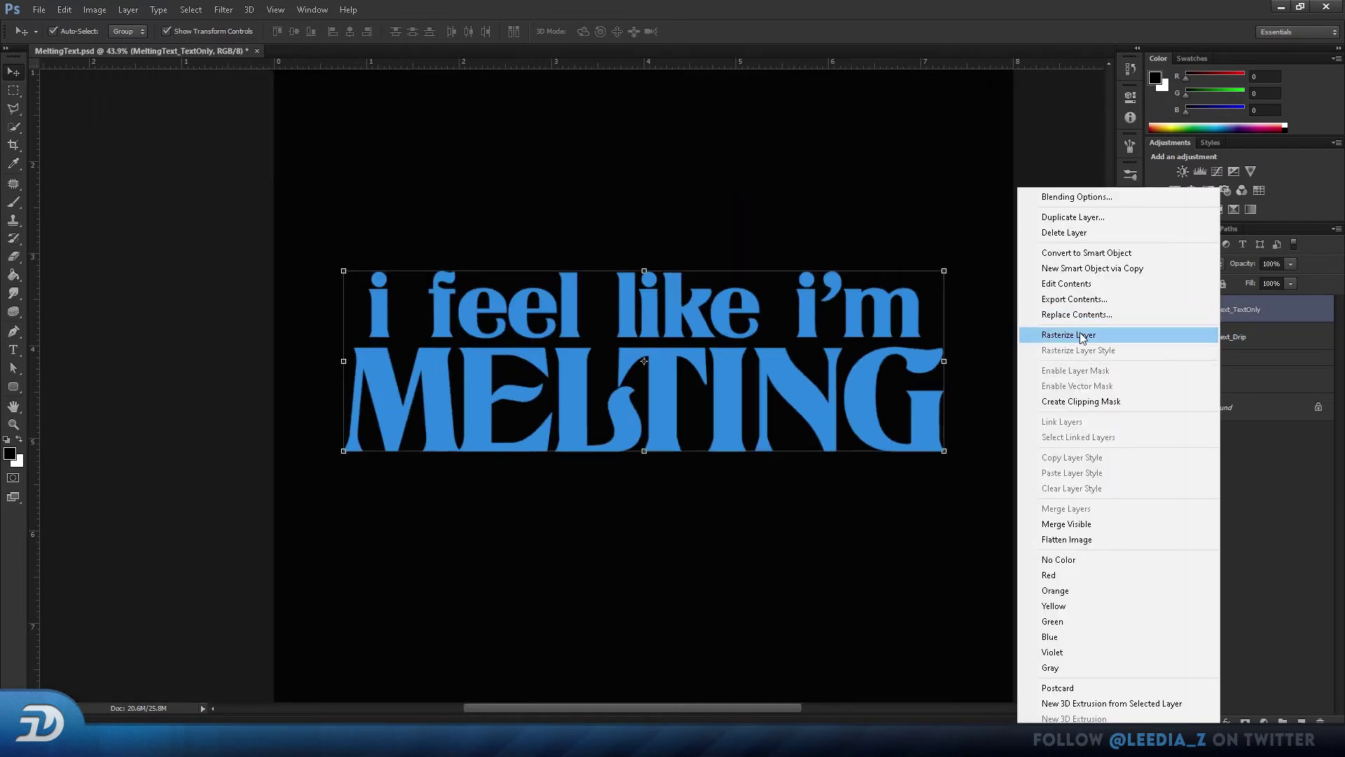
pyautogui.click(1082, 336)
# Step: Apply a black Color Overlay in Normal mode to the MeltingText_TextOnly layer
pyautogui.doubleClick(1181, 309)
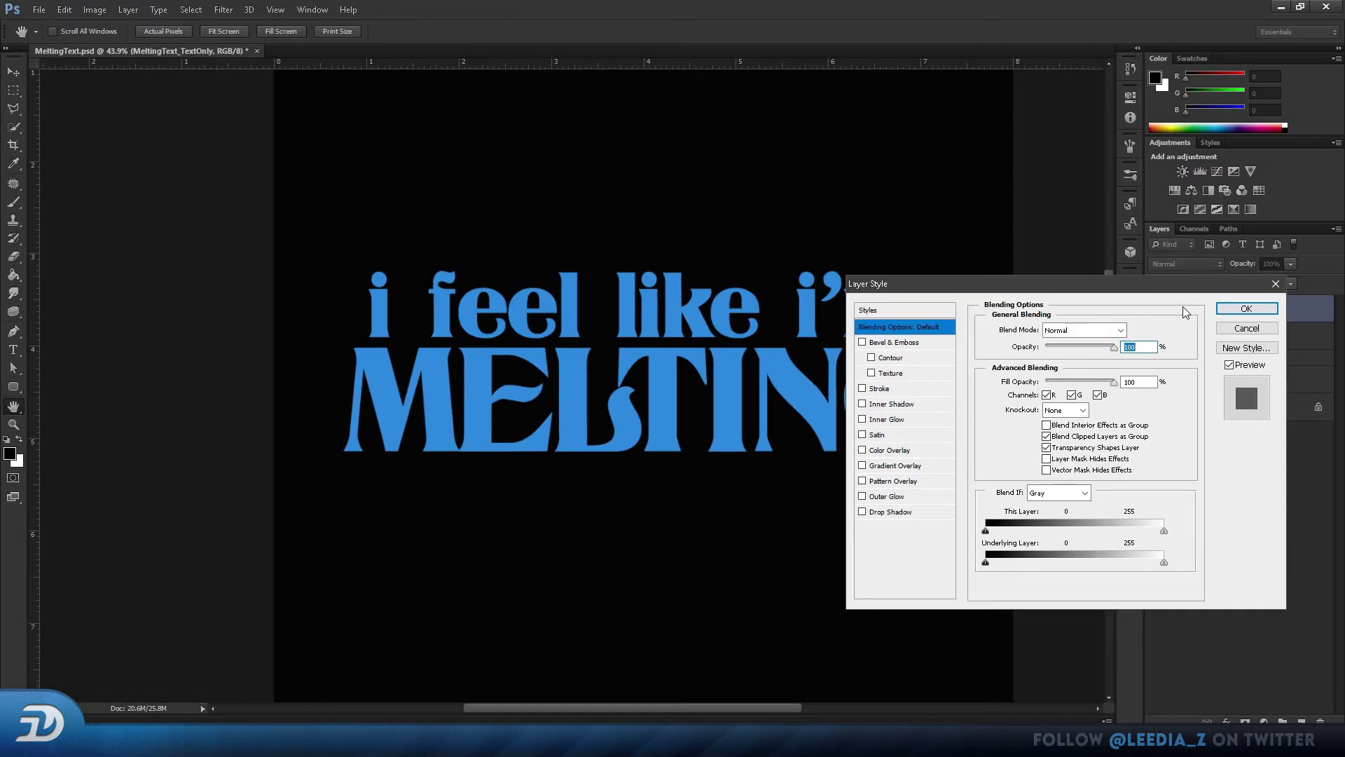
pyautogui.click(890, 451)
pyautogui.click(1121, 332)
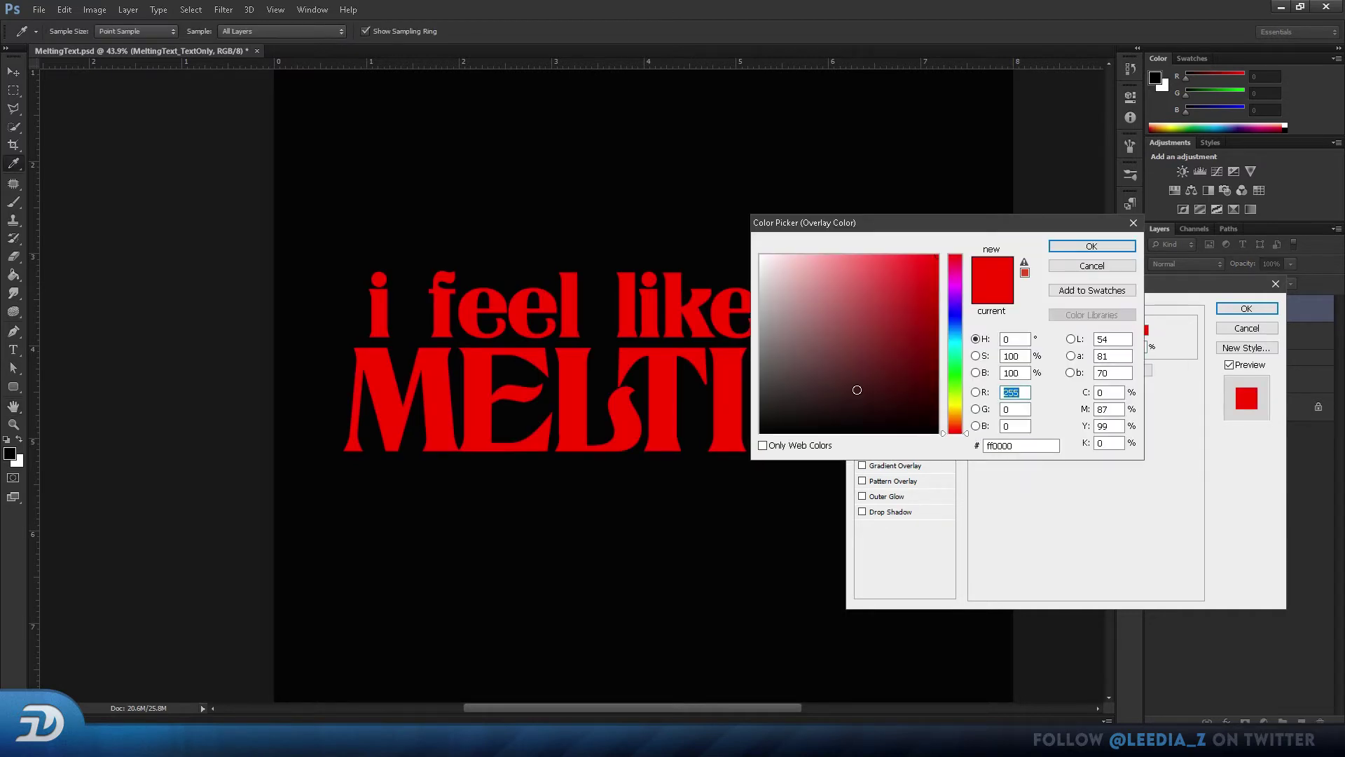
pyautogui.moveTo(857, 390); pyautogui.dragTo(697, 462)
pyautogui.click(1092, 246)
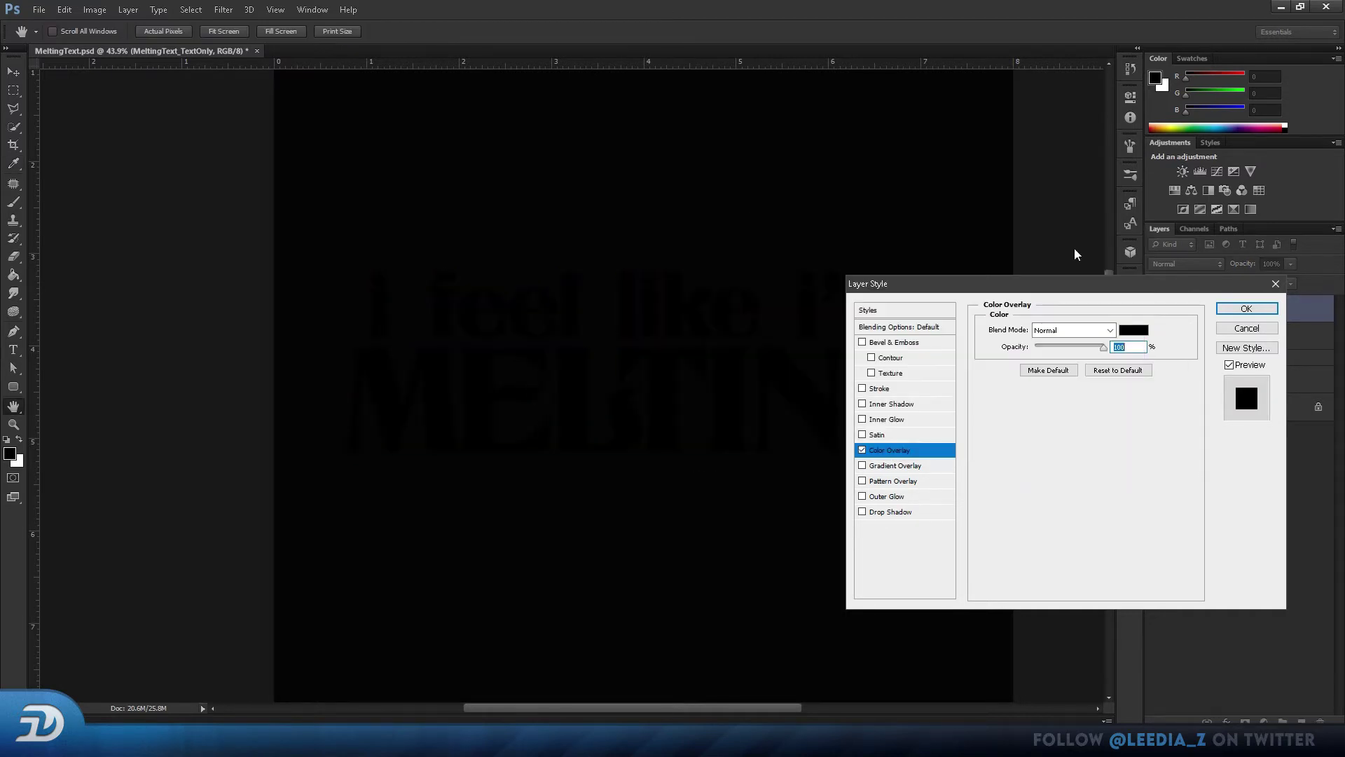
pyautogui.click(1245, 311)
# Step: Duplicate the MeltingText_TextOnly layer and replace the copy's Color Overlay with a black centered Stroke in Normal mode at 100% opacity
pyautogui.click(1208, 306)
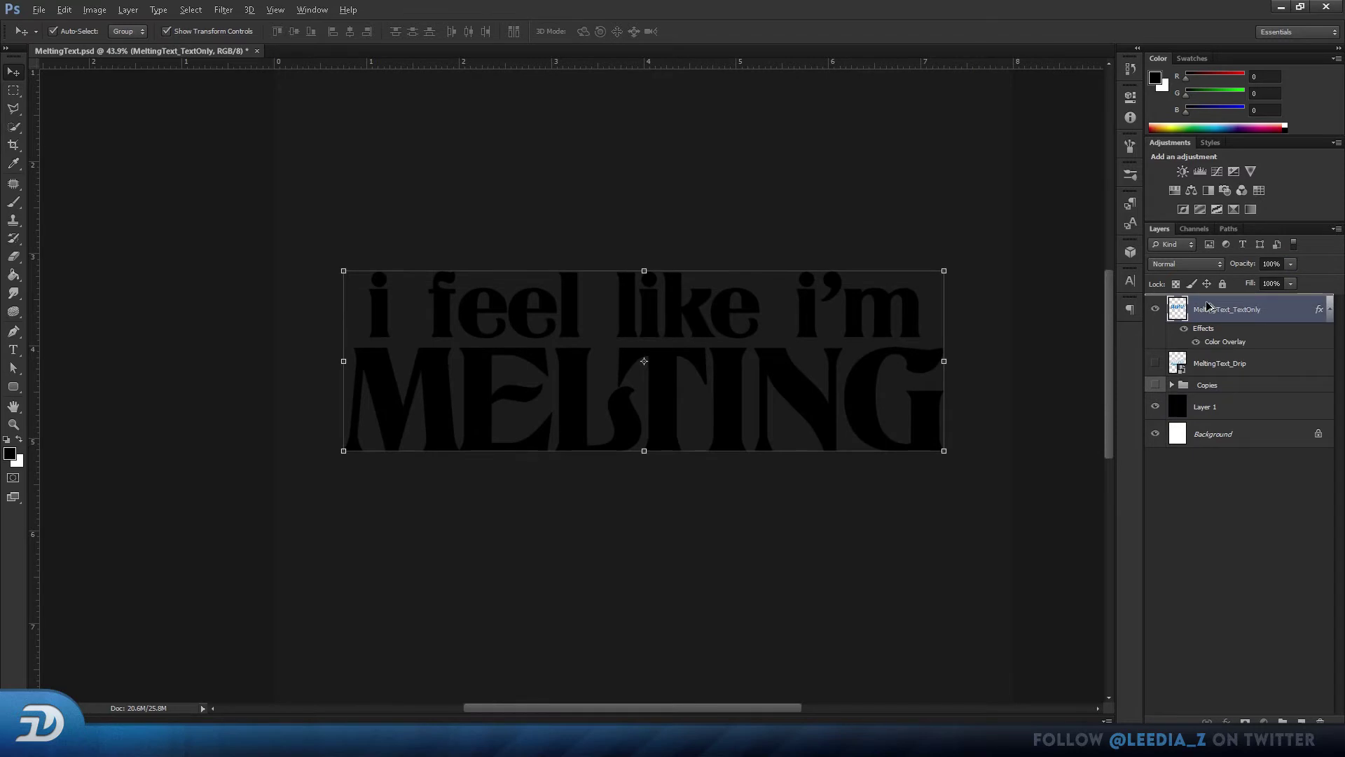
pyautogui.hotkey('ctrl', 'j')
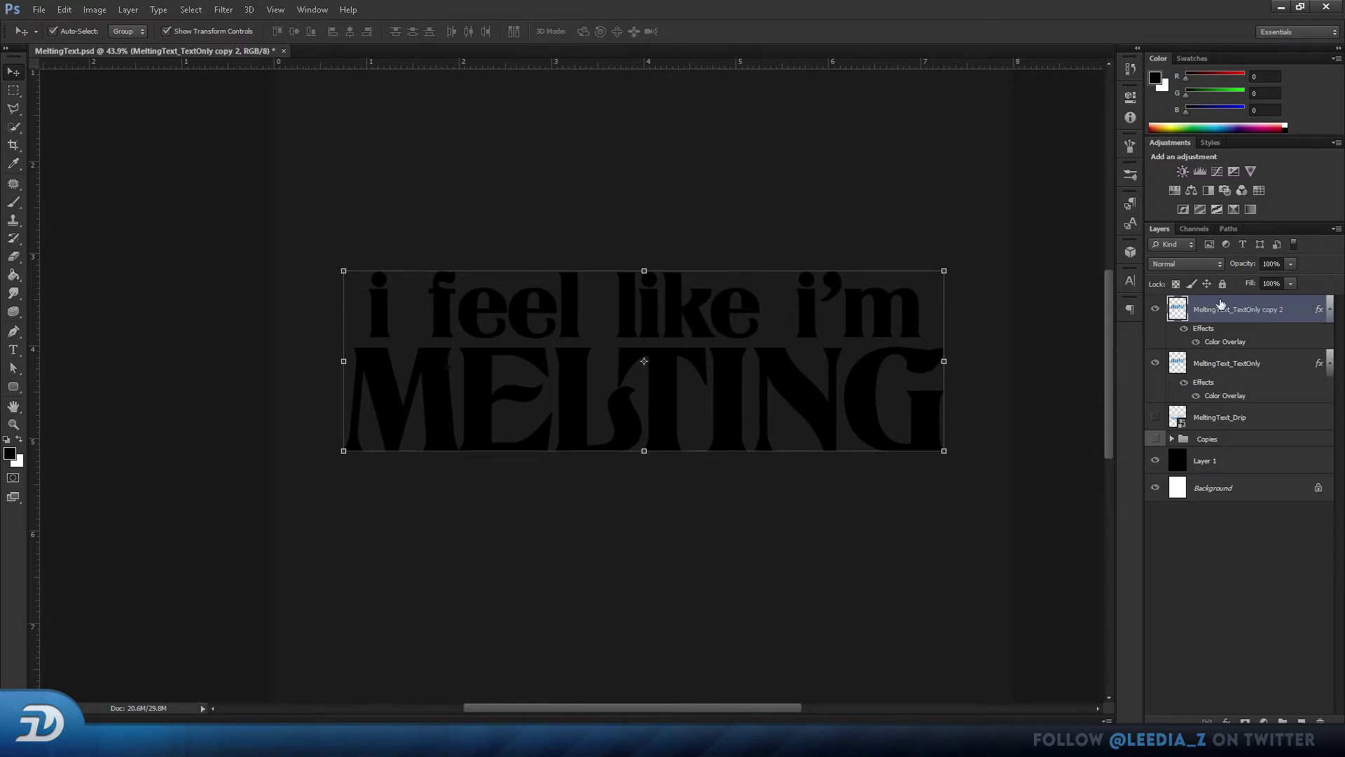
pyautogui.doubleClick(1220, 304)
pyautogui.click(863, 450)
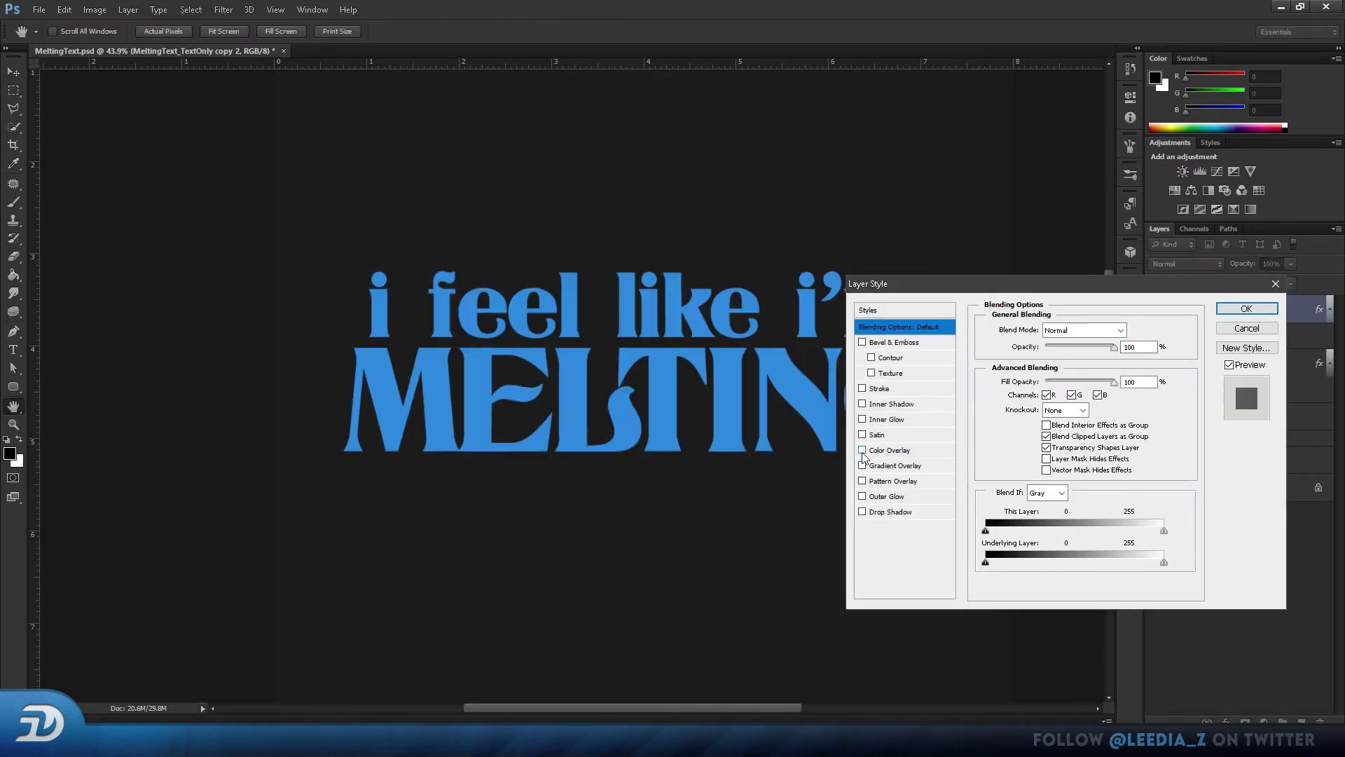
pyautogui.click(862, 389)
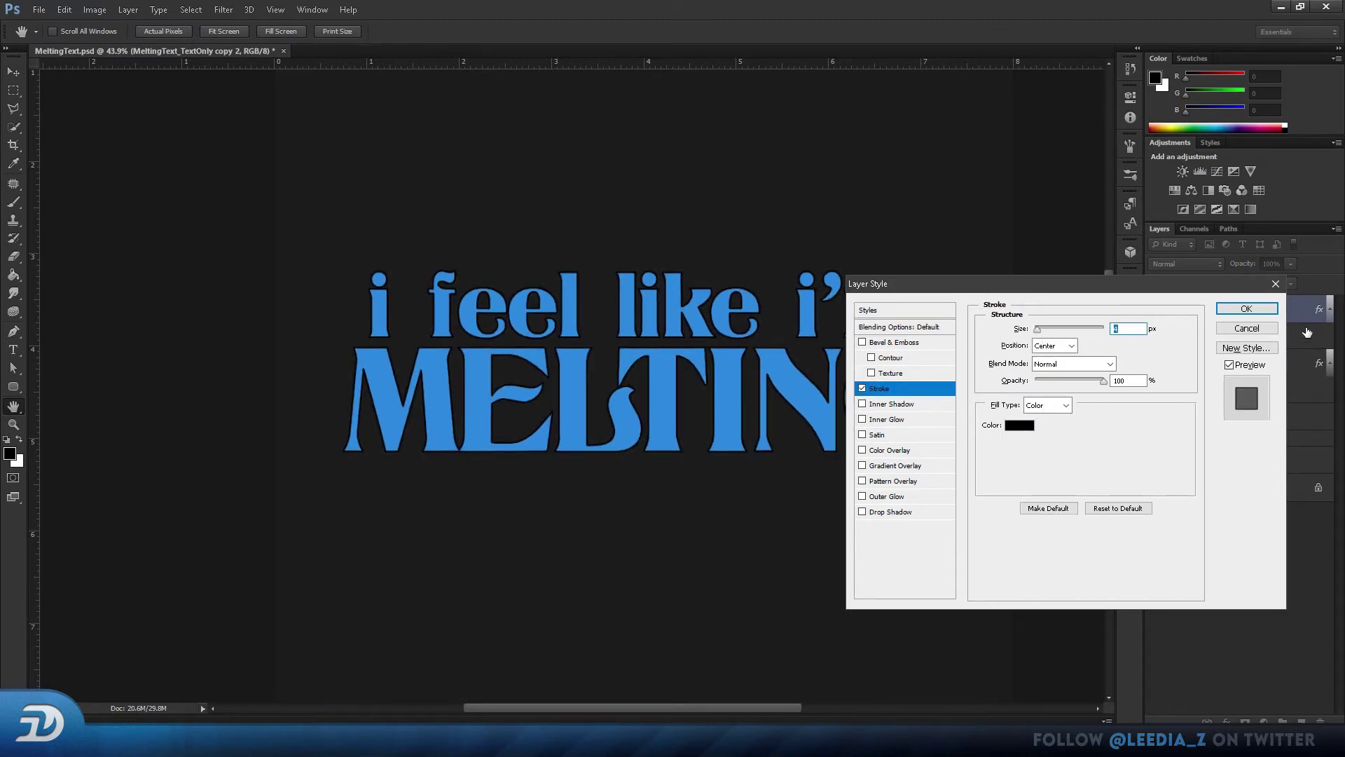
pyautogui.click(1246, 308)
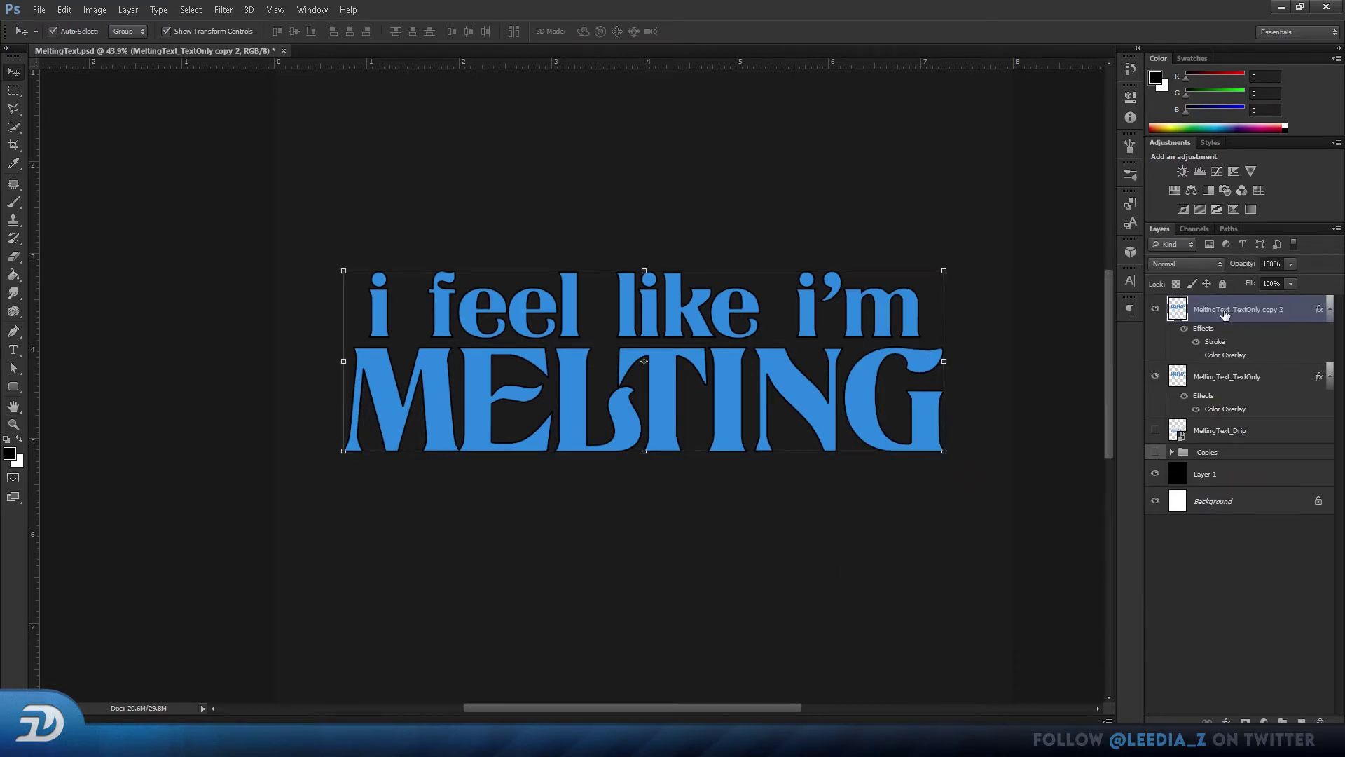
# Step: Lower the copy's fill completely so only its outline remains, and recolor the stroke light blue
pyautogui.moveTo(1252, 283); pyautogui.dragTo(1171, 289)
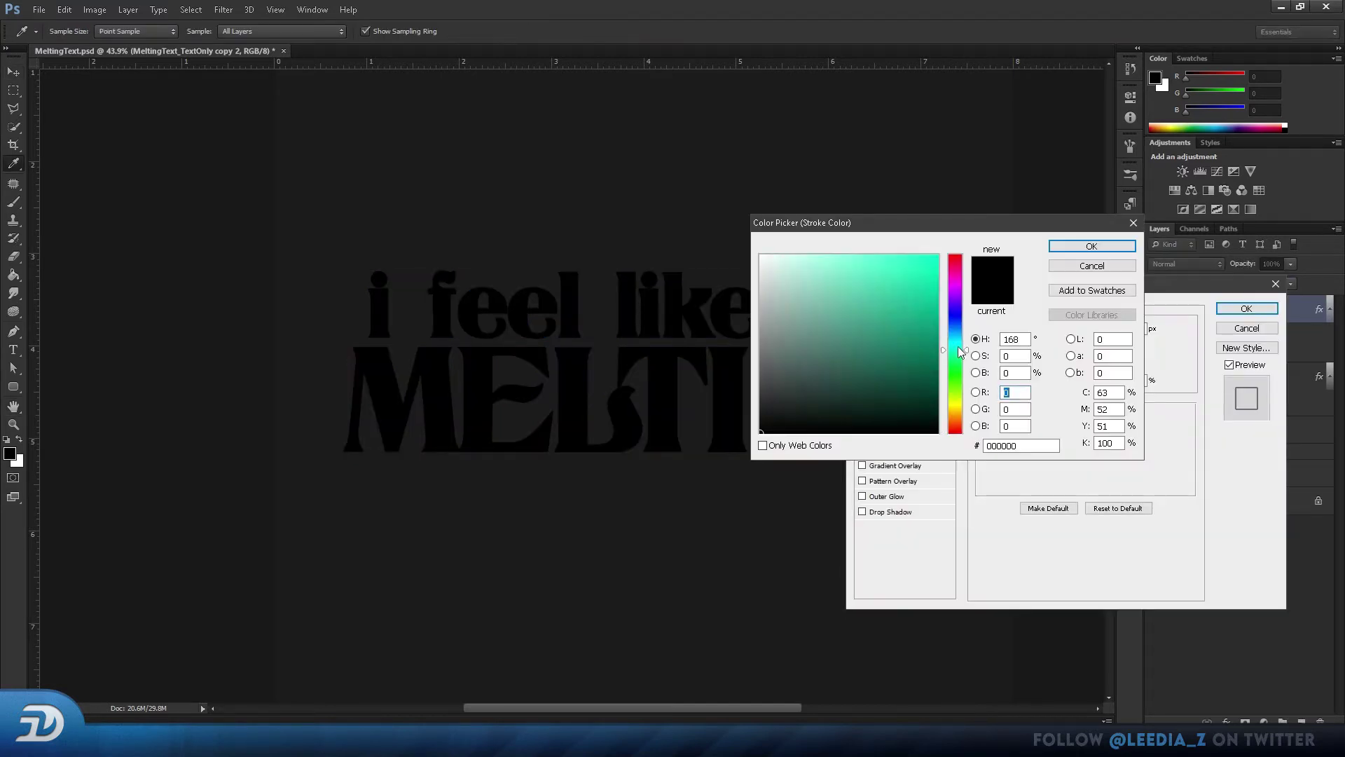
pyautogui.moveTo(955, 357); pyautogui.dragTo(955, 333)
pyautogui.click(847, 268)
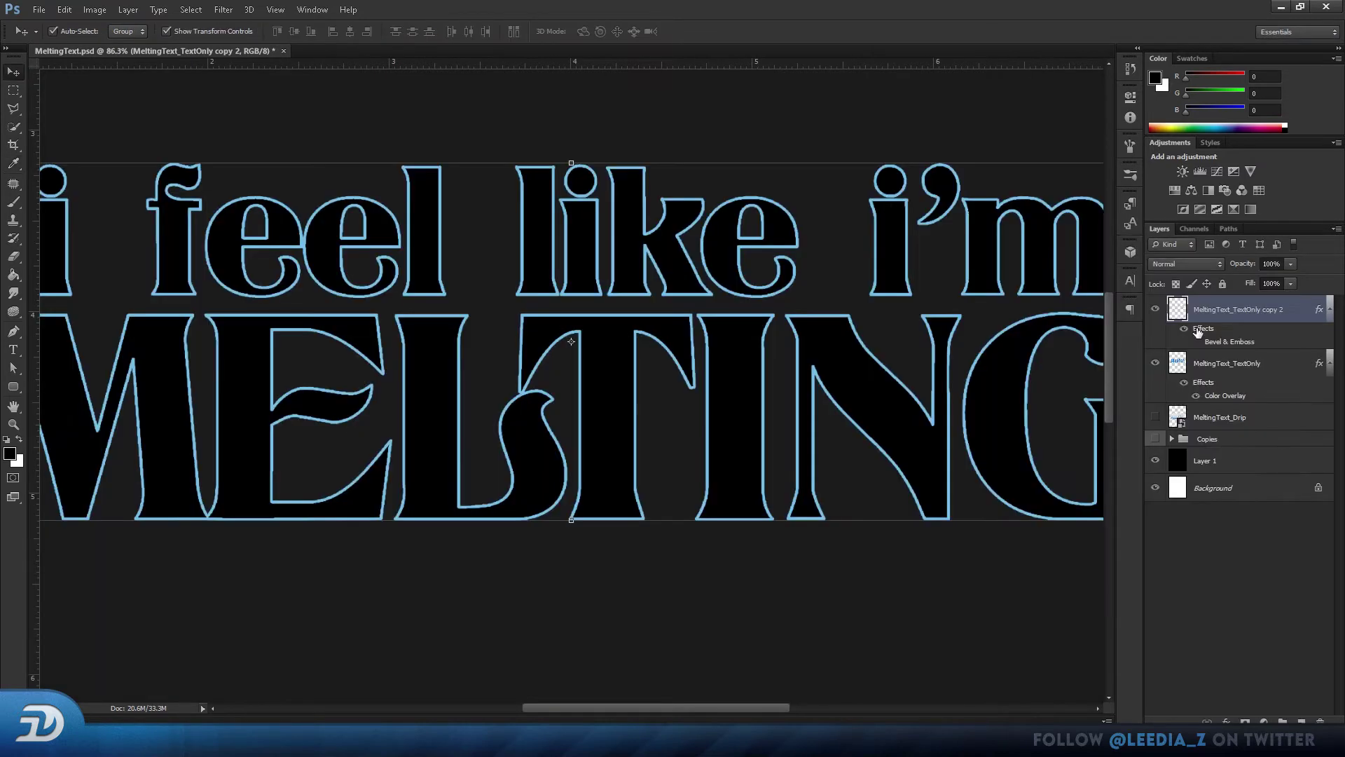
# Step: Add an Inner Bevel to the outline layer: depth 447%, size 3 px, light blue Linear Dodge (Add) highlight at 47%, black Multiply shadow at 84%
pyautogui.doubleClick(1198, 331)
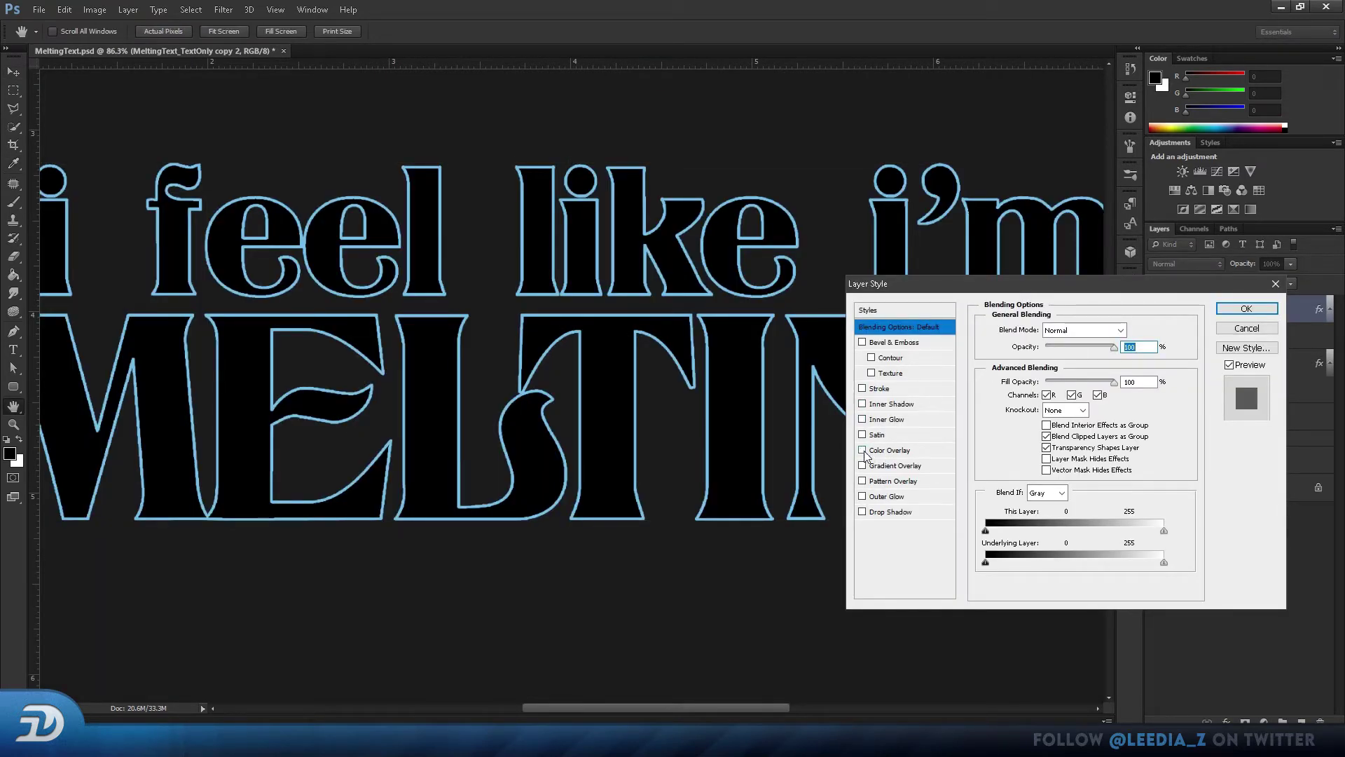
pyautogui.click(862, 342)
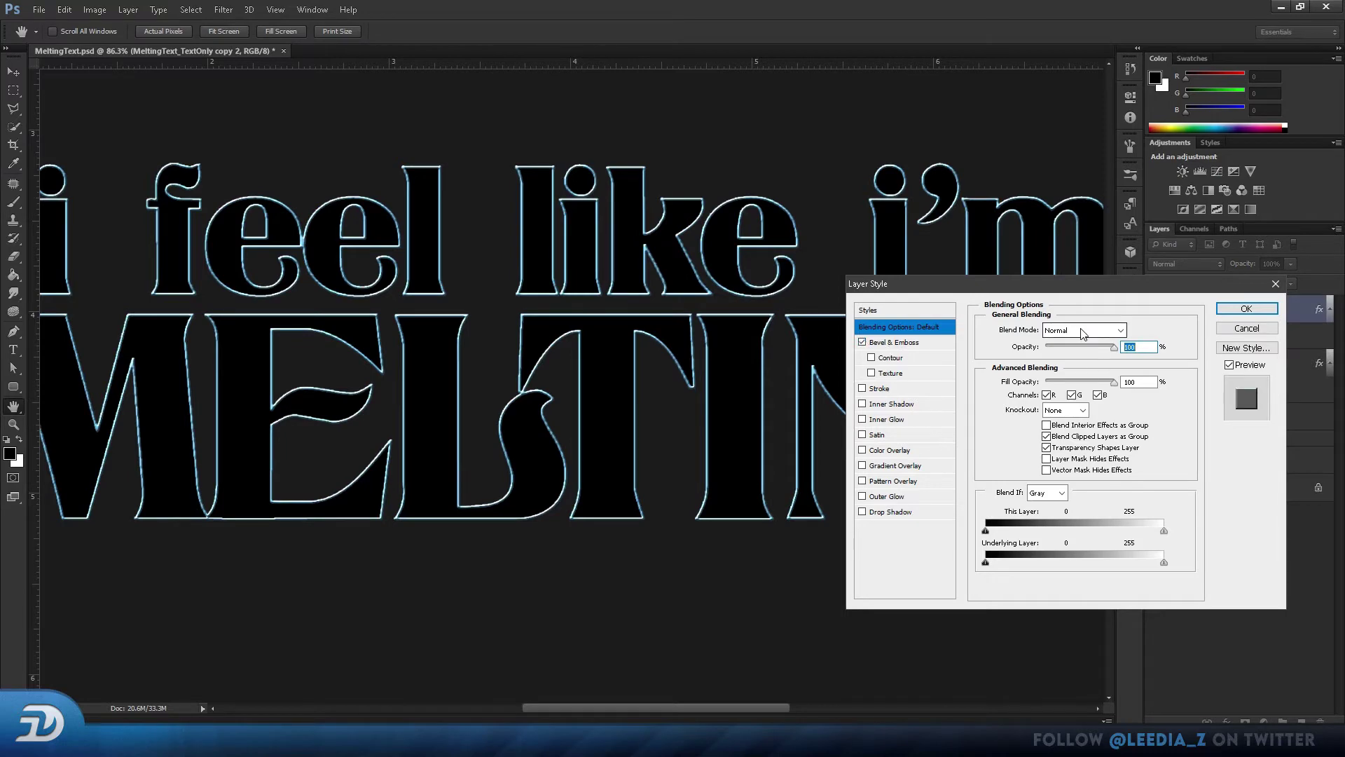
pyautogui.click(904, 343)
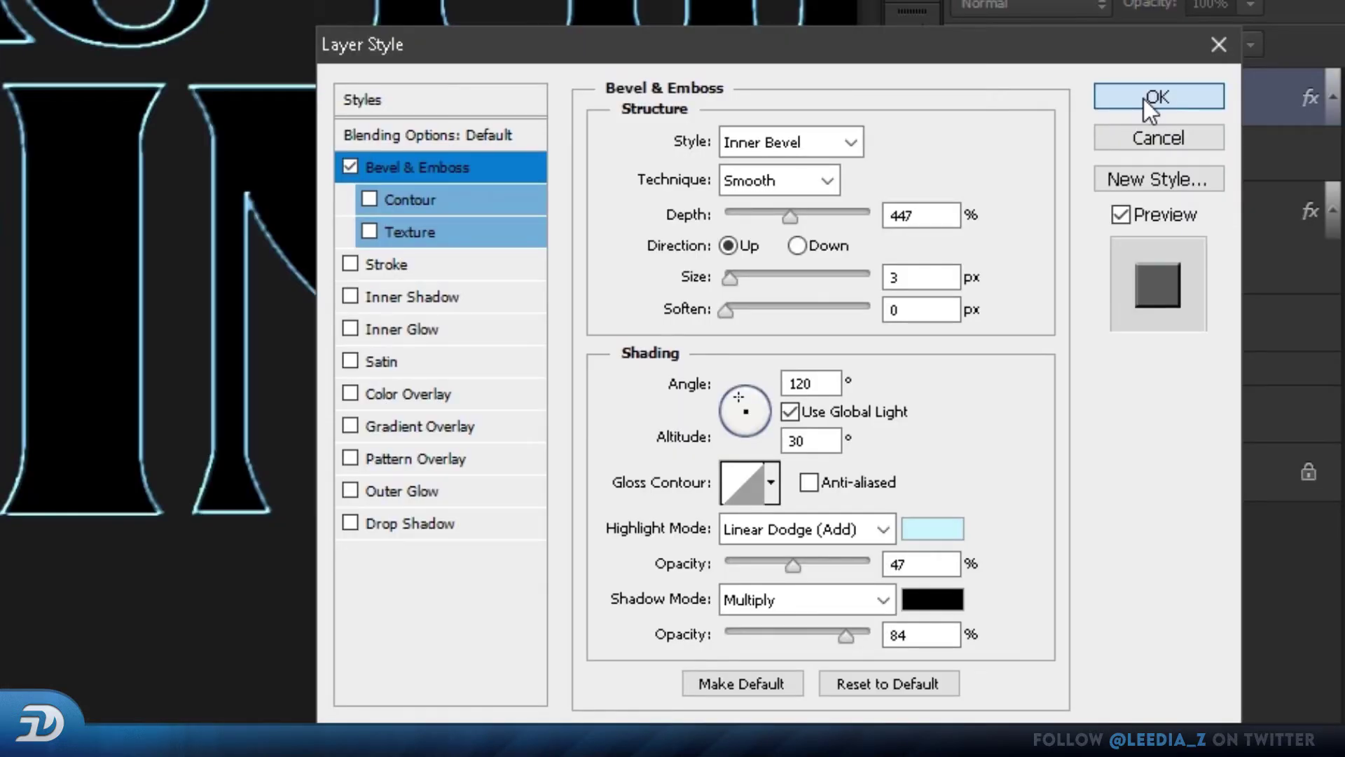
pyautogui.click(1149, 98)
pyautogui.hscroll(2, 700, 420)
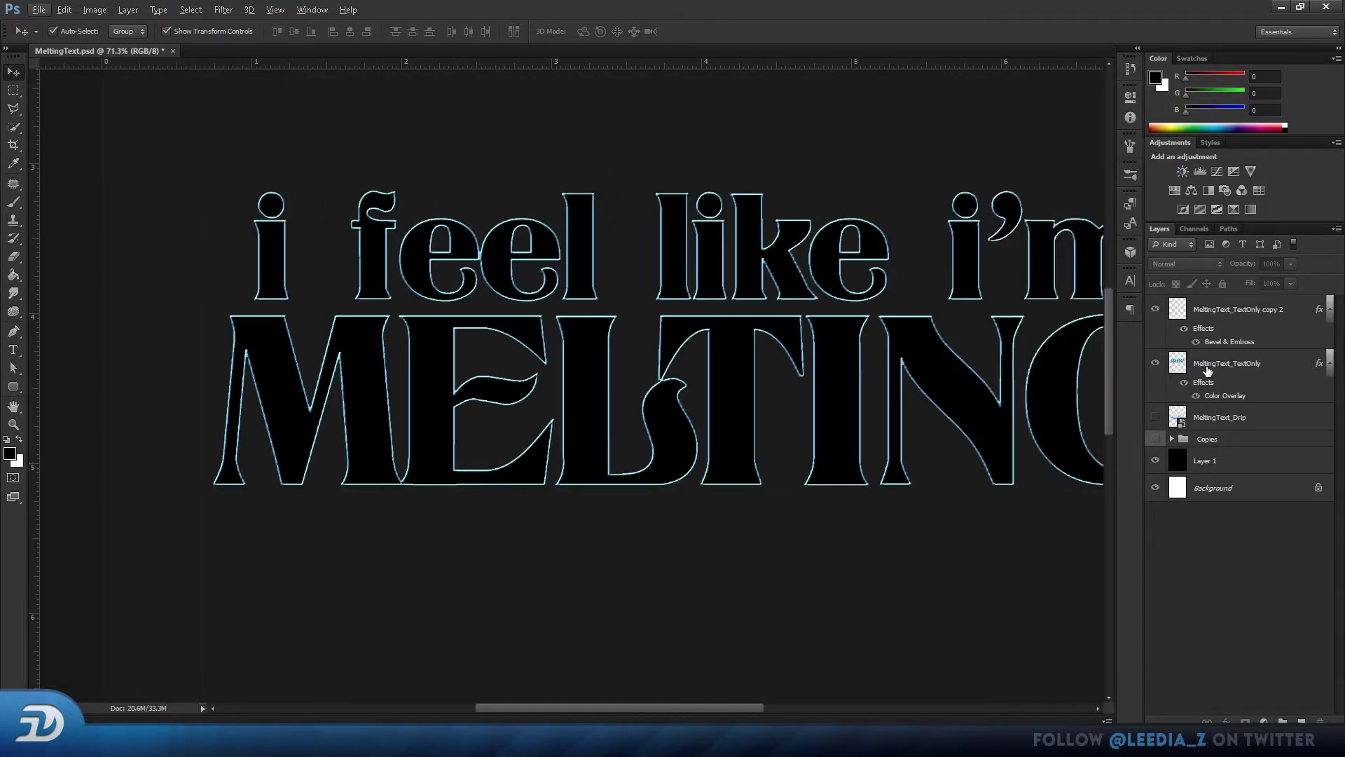
# Step: Add an Inner Shadow and a light blue Inner Glow in Screen mode, size 15 px, to the MeltingText_TextOnly layer
pyautogui.click(1205, 375)
pyautogui.doubleClick(1205, 375)
pyautogui.click(897, 321)
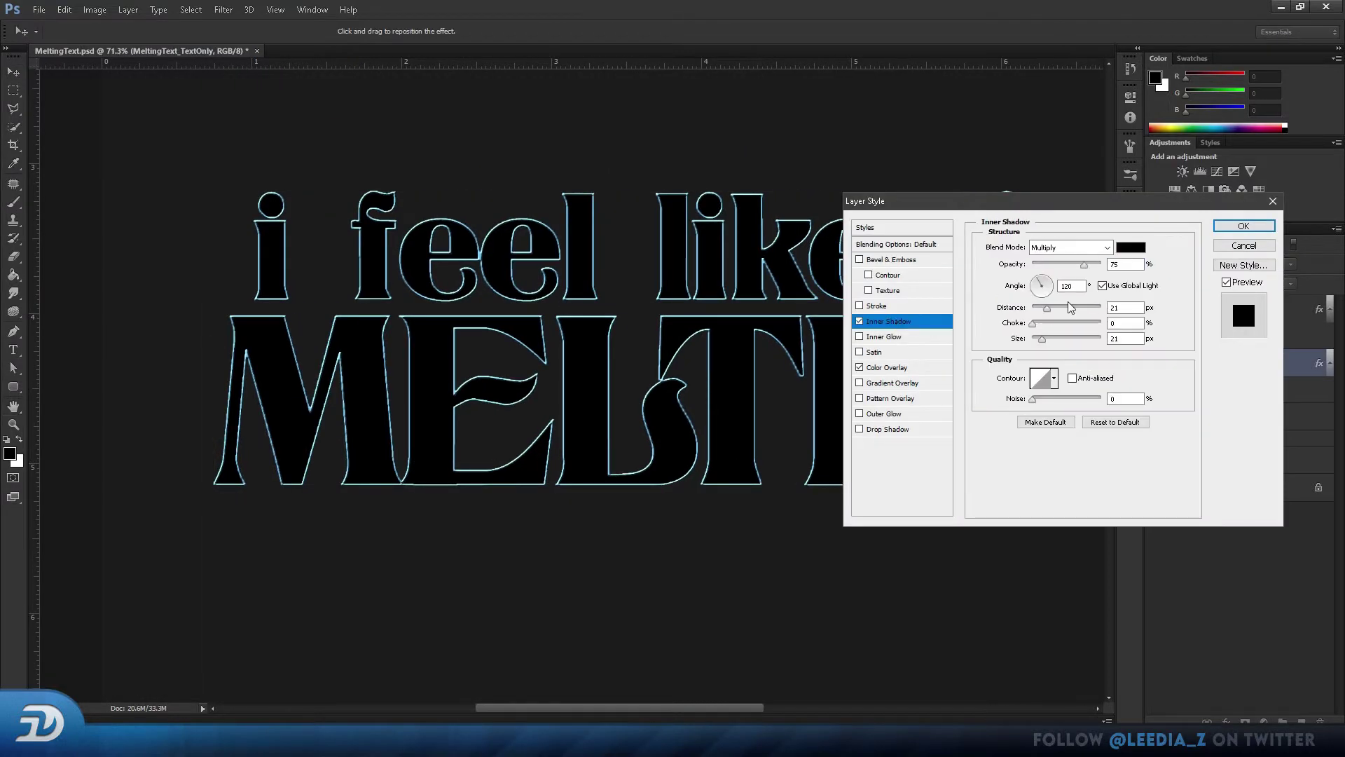
pyautogui.click(1090, 247)
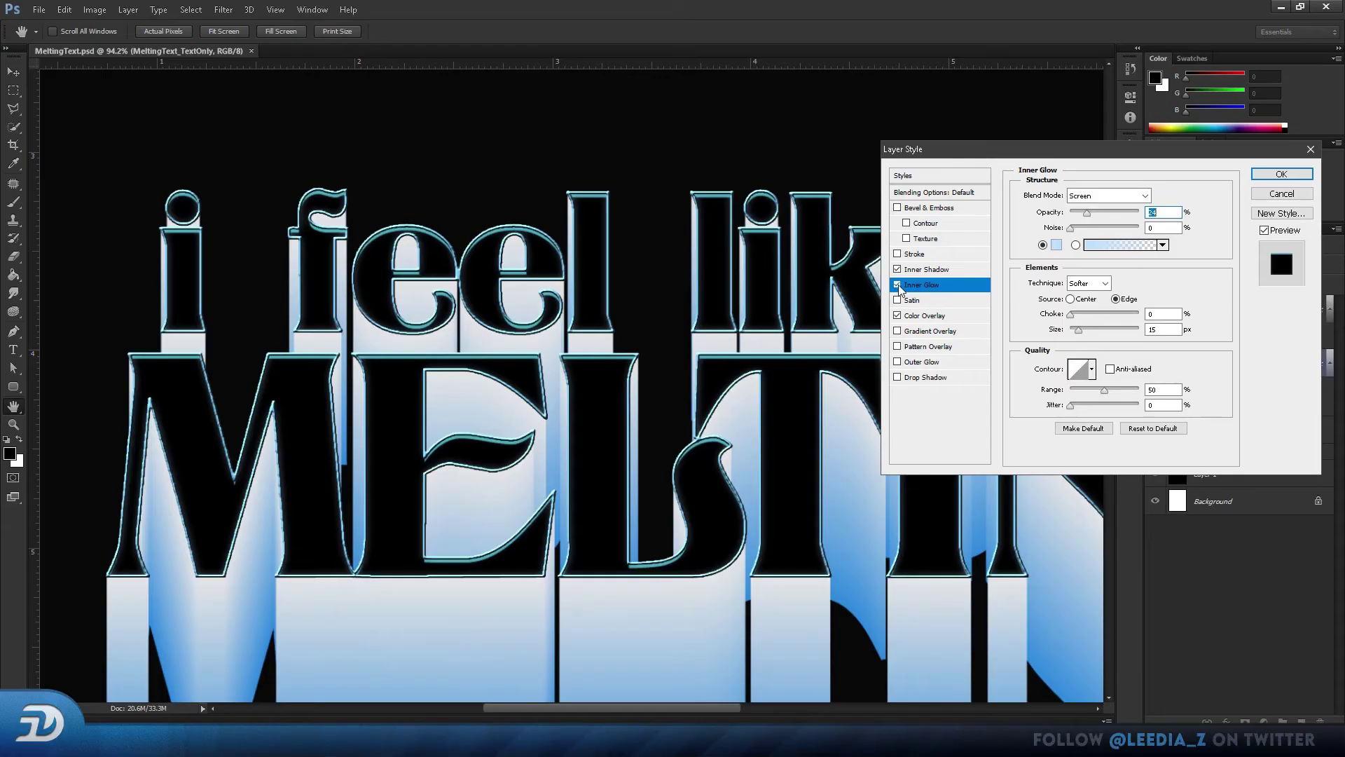
pyautogui.moveTo(1103, 220); pyautogui.dragTo(1096, 219)
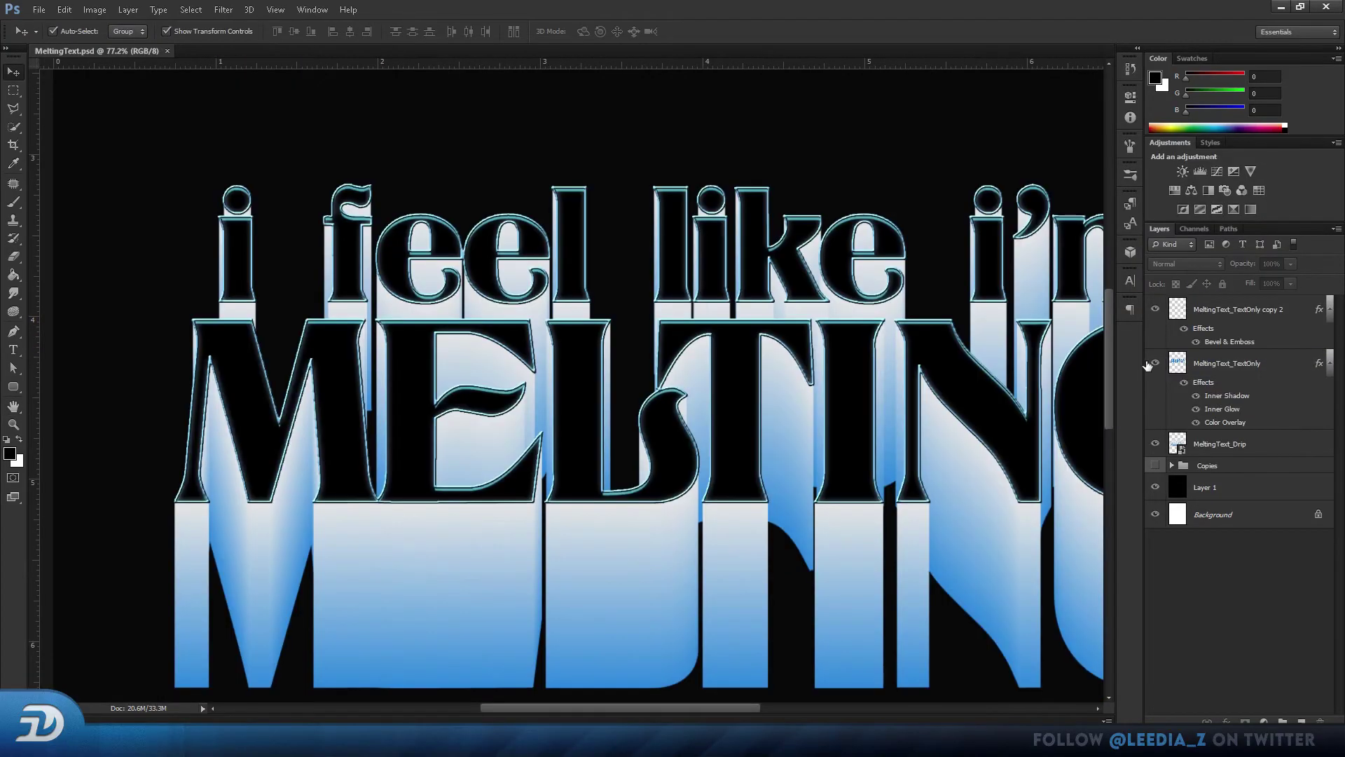
# Step: Rename the outline layer Stroke and the black text layer ColorFill, and color-label them blue and violet
pyautogui.doubleClick(1234, 309)
pyautogui.write('Stroke')
pyautogui.press('Return')
pyautogui.doubleClick(1233, 363)
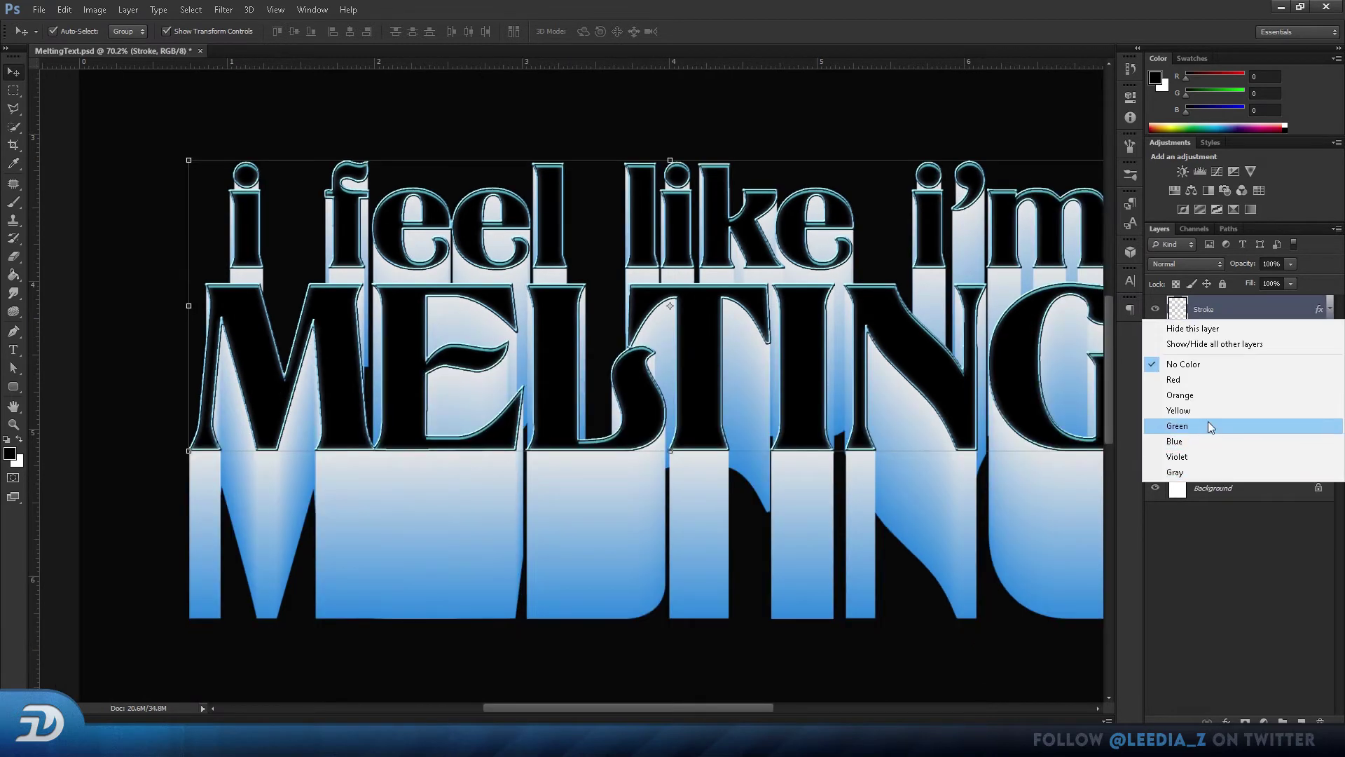
pyautogui.click(1196, 448)
# Step: Add a new layer above Stroke and clip it to the Stroke layer
pyautogui.click(1297, 715)
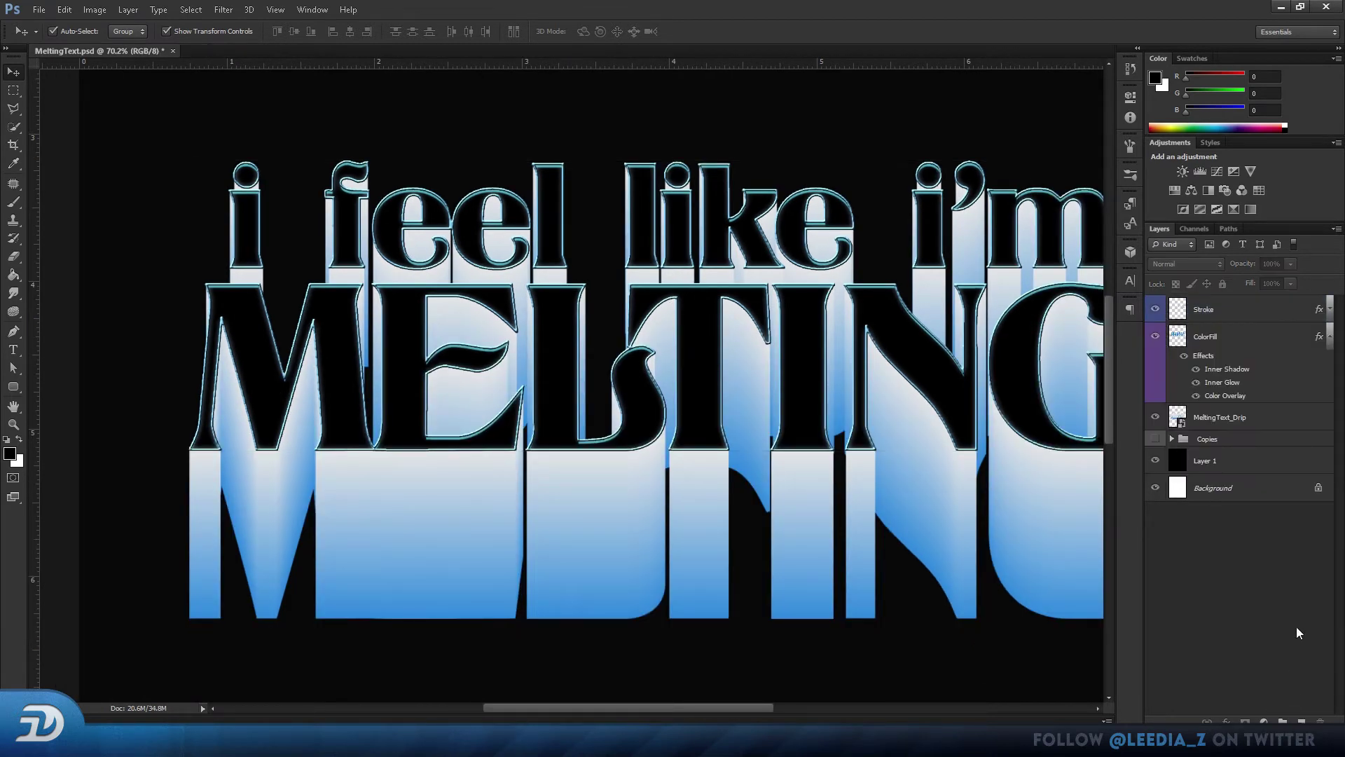
pyautogui.click(1301, 720)
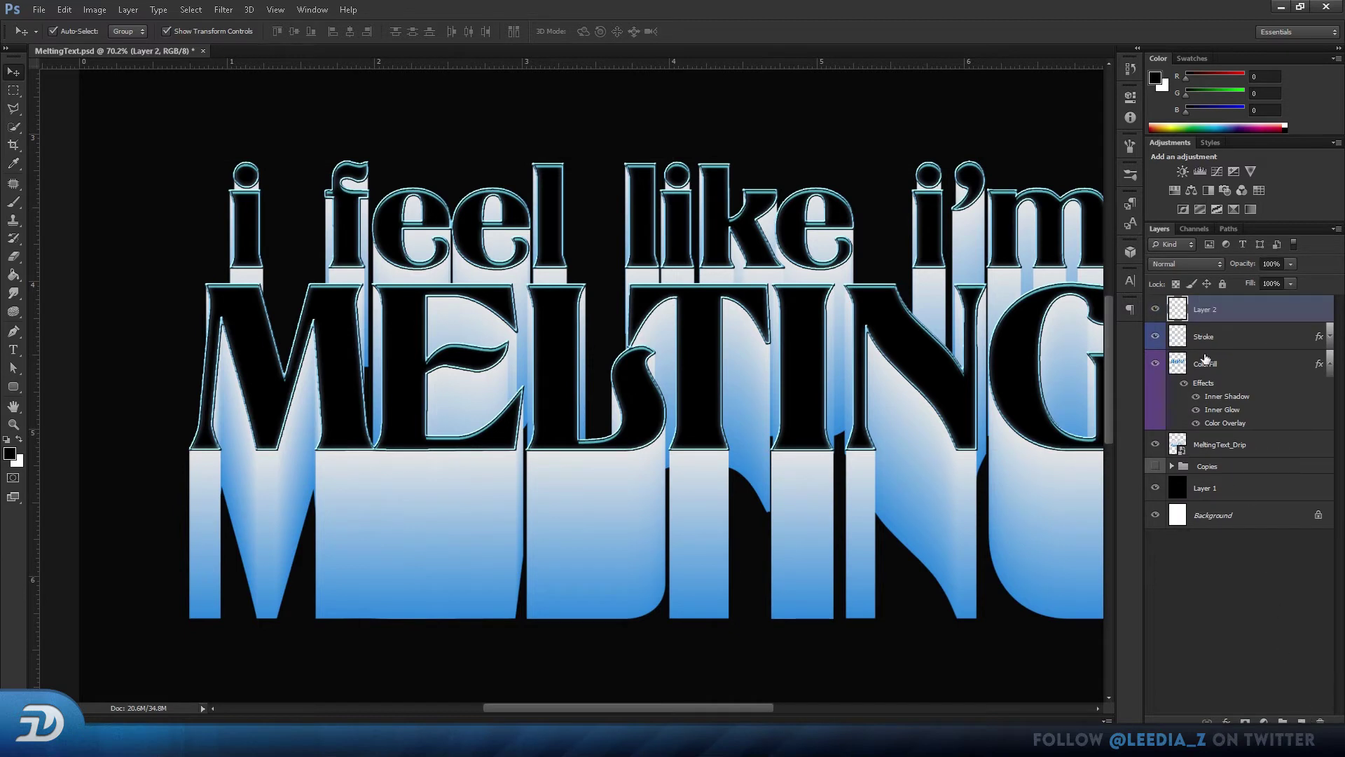
pyautogui.keyDown('alt'); pyautogui.click(1216, 316); pyautogui.keyUp('alt')
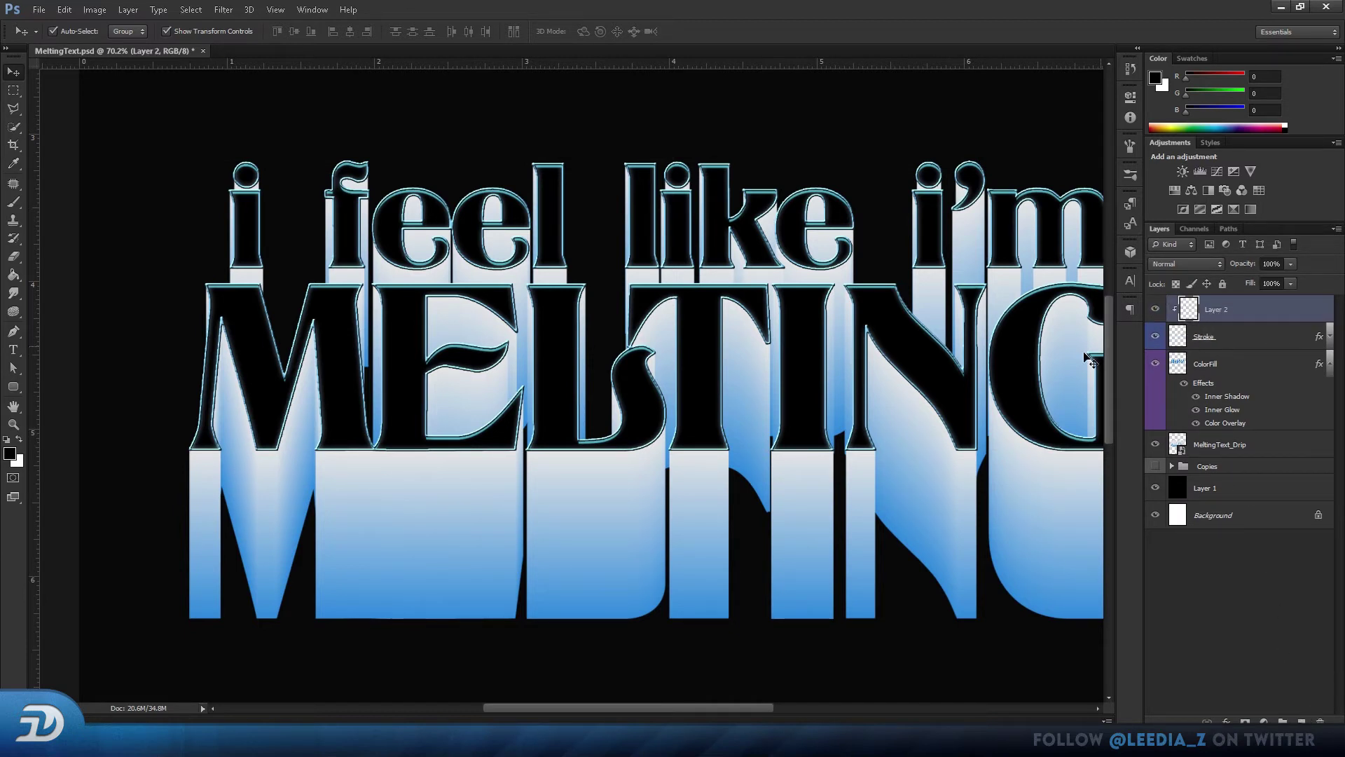
# Step: Brush a sampled near-white over the lower outlines of both text lines on the clipped layer, and set its blend mode to Lighter Color
pyautogui.press('b')
pyautogui.moveTo(633, 450)
pyautogui.mouseDown()
pyautogui.moveTo(509, 473)
pyautogui.moveTo(543, 591)
pyautogui.moveTo(435, 481)
pyautogui.moveTo(442, 470)
pyautogui.moveTo(428, 478)
pyautogui.mouseUp()
pyautogui.keyDown('alt'); pyautogui.click(442, 453); pyautogui.keyUp('alt')
pyautogui.scroll(-2, 187, 451)
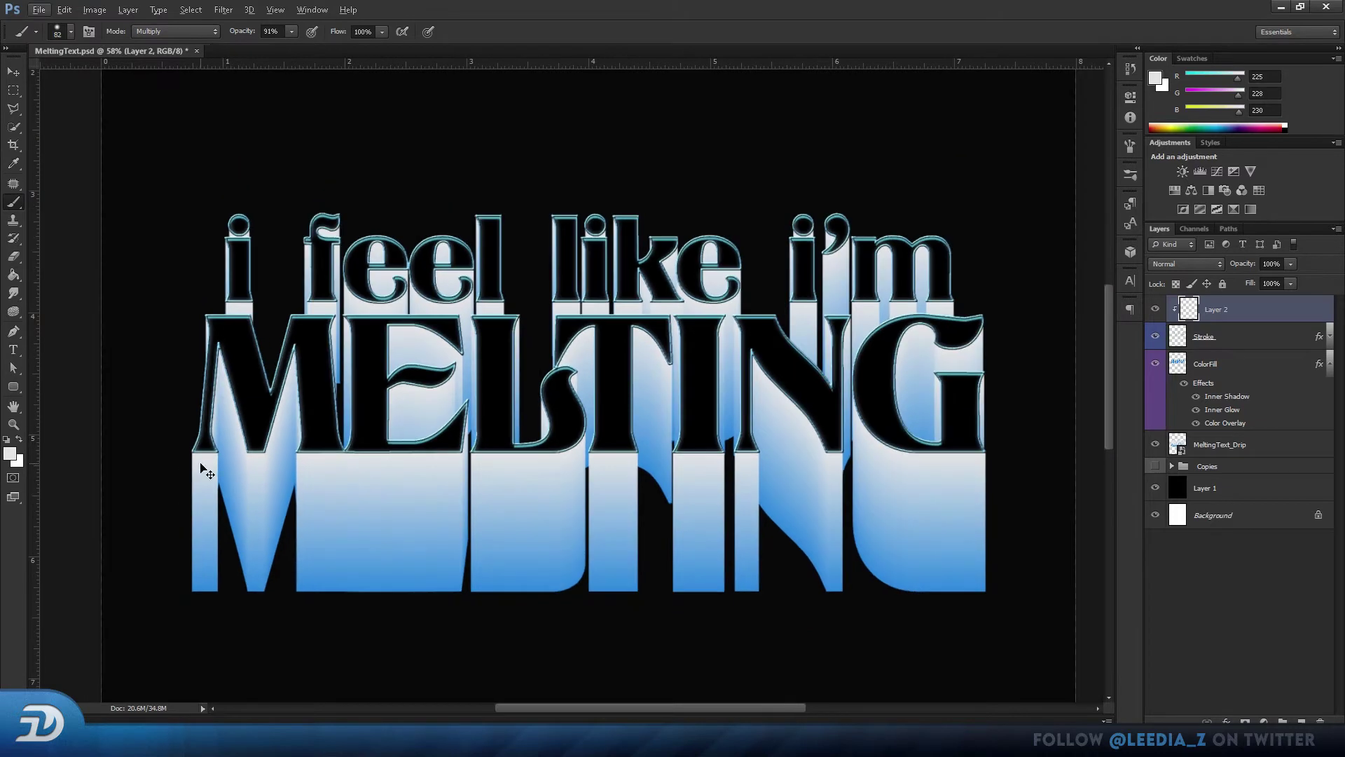
pyautogui.press('[')
pyautogui.moveTo(190, 463); pyautogui.dragTo(1007, 471)
pyautogui.keyDown('alt'); pyautogui.rightClick(241, 313); pyautogui.keyUp('alt')
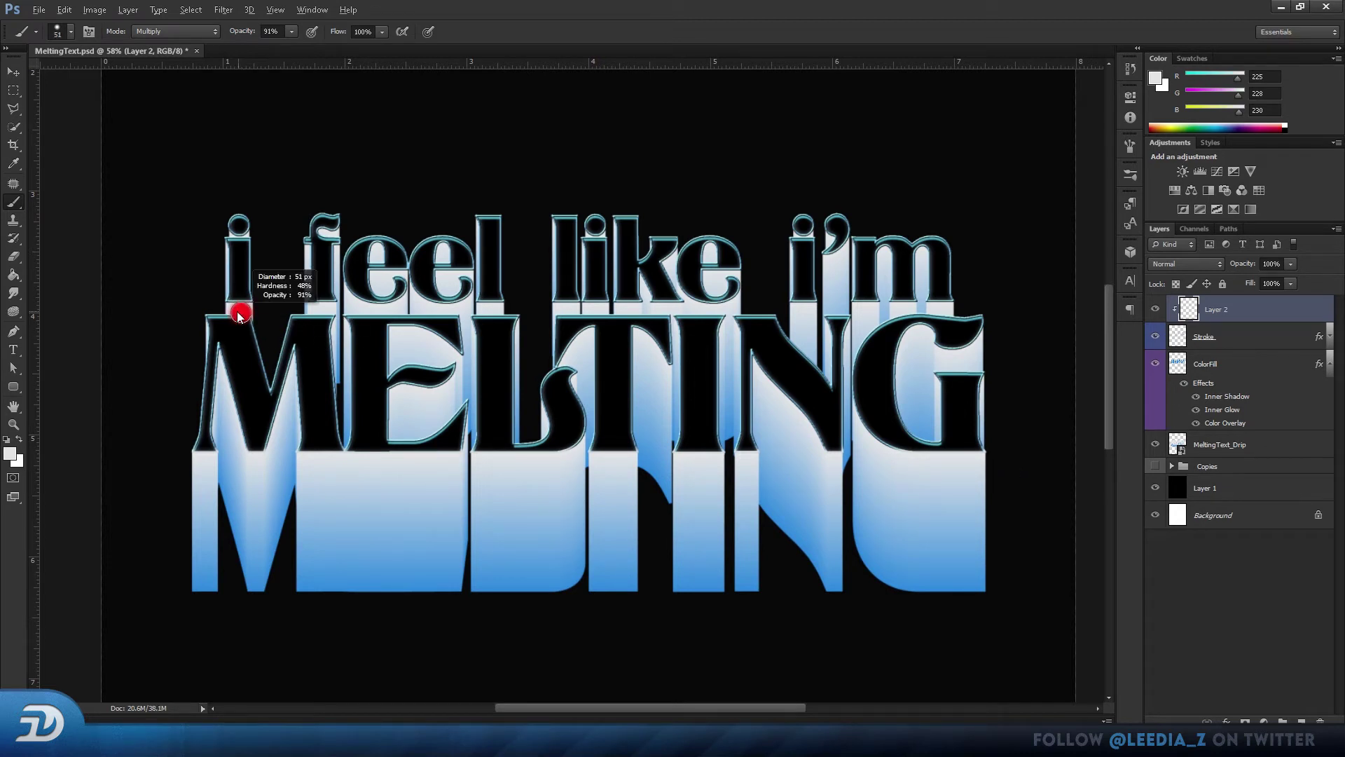
pyautogui.moveTo(241, 293); pyautogui.dragTo(236, 284)
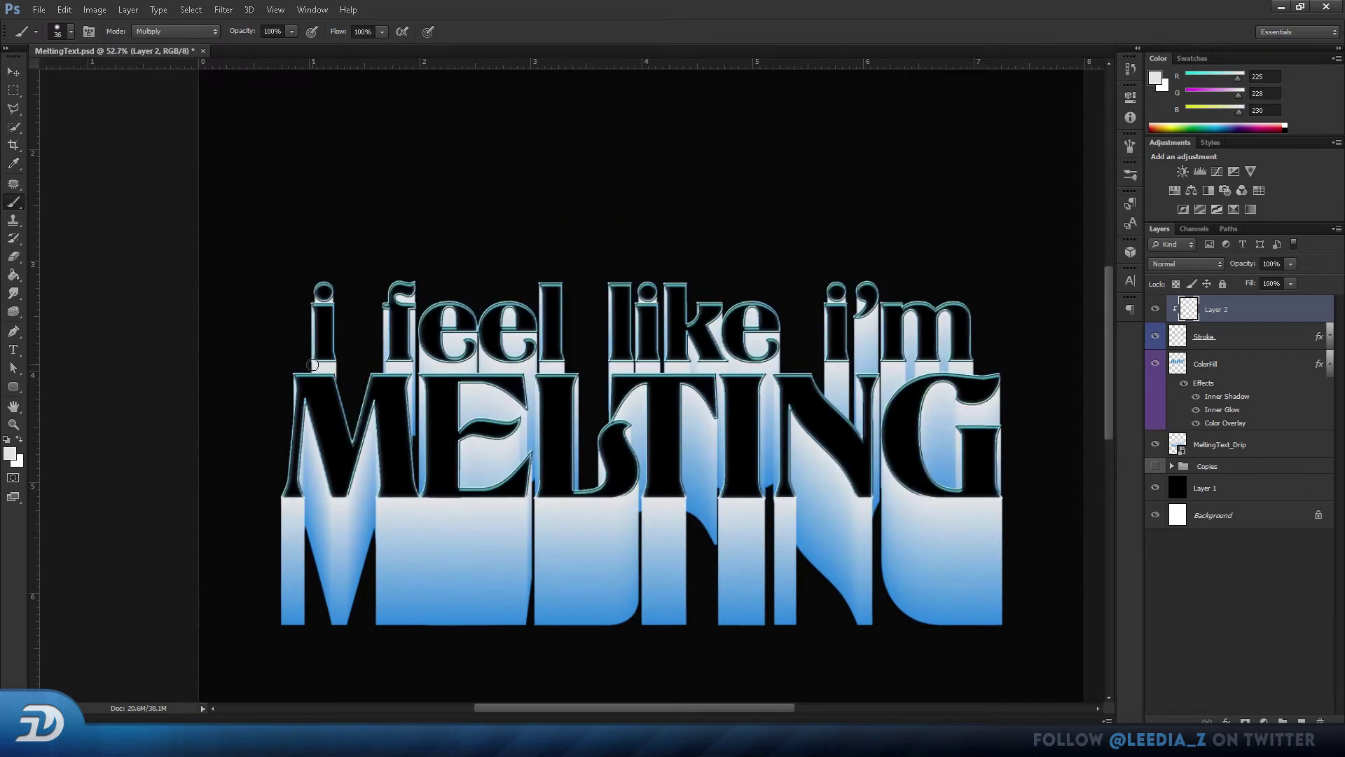
pyautogui.click(1209, 262)
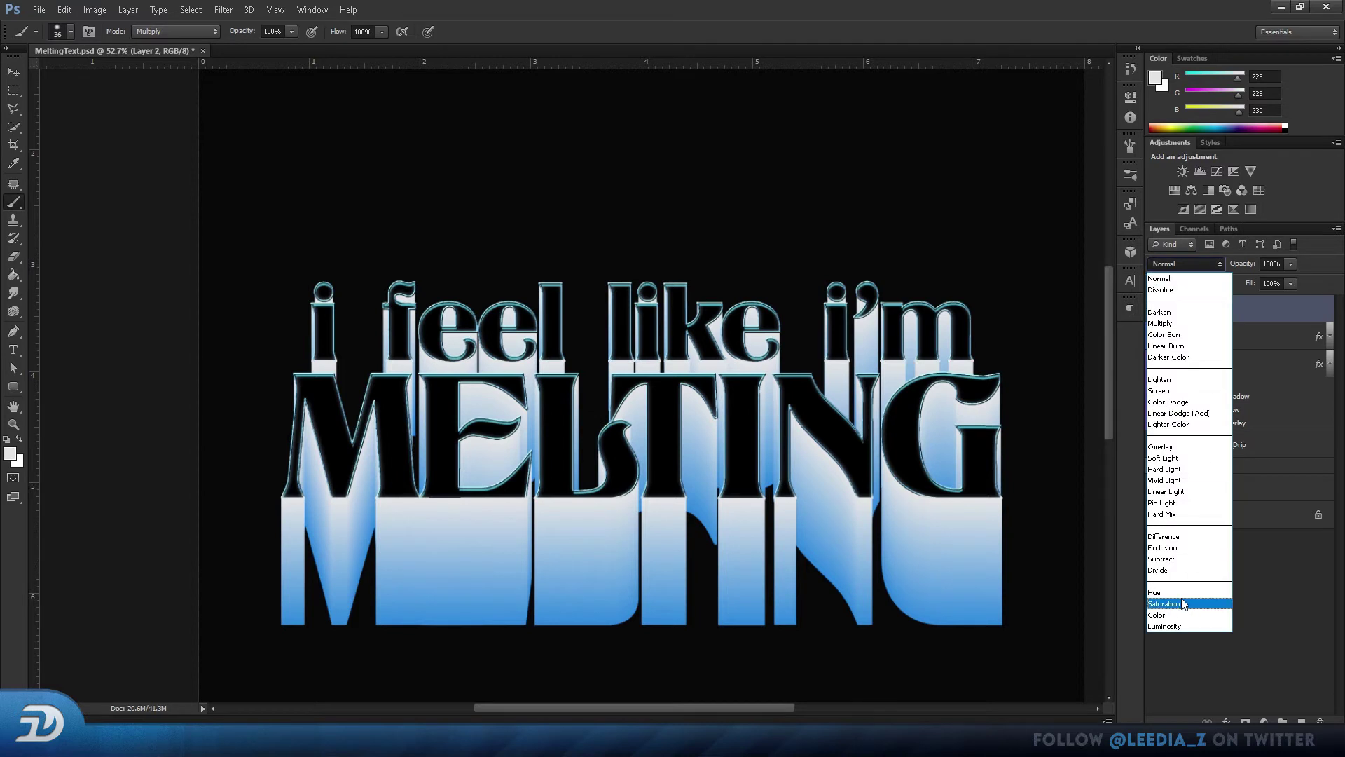
pyautogui.click(1188, 424)
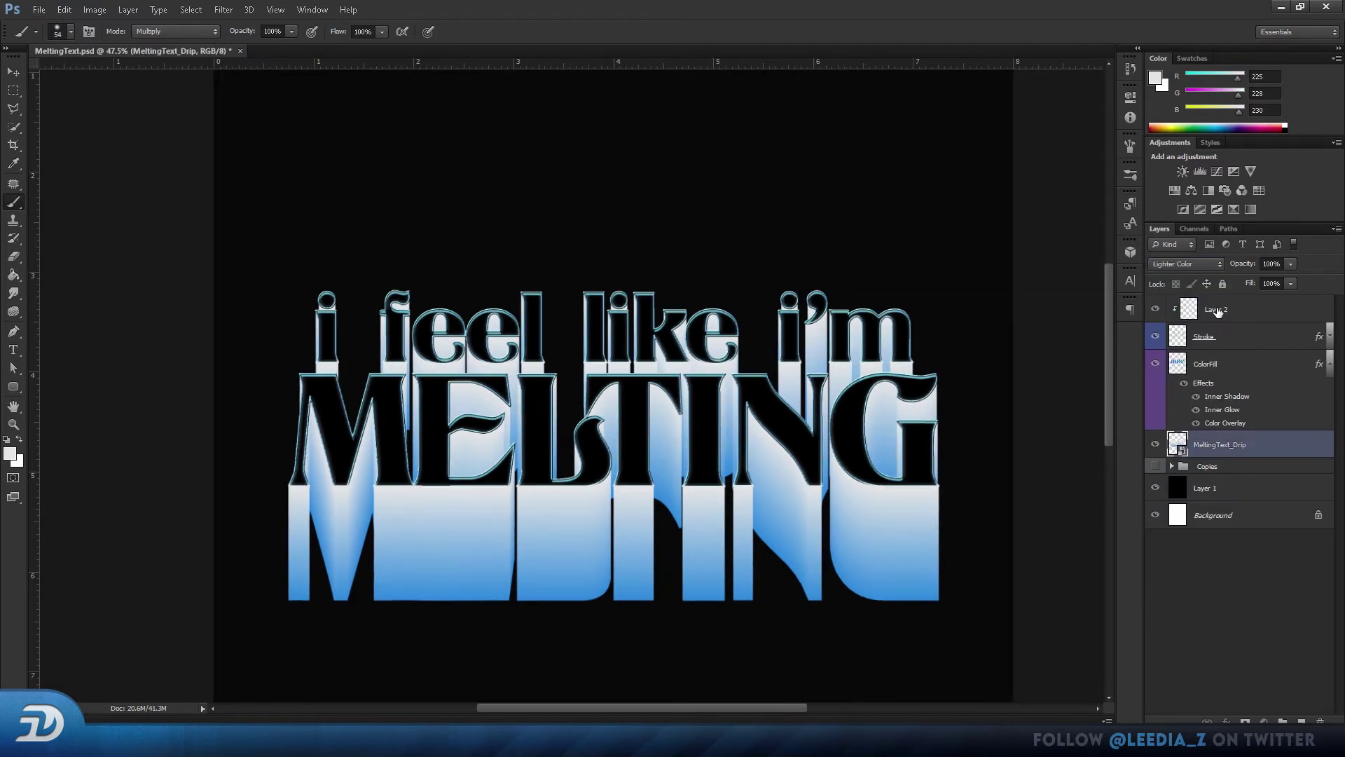
# Step: Select the layers from MeltingText_Drip to Layer 2 and distort the artwork together so its bottom flares wider than its top
pyautogui.keyDown('shift'); pyautogui.click(1217, 311); pyautogui.keyUp('shift')
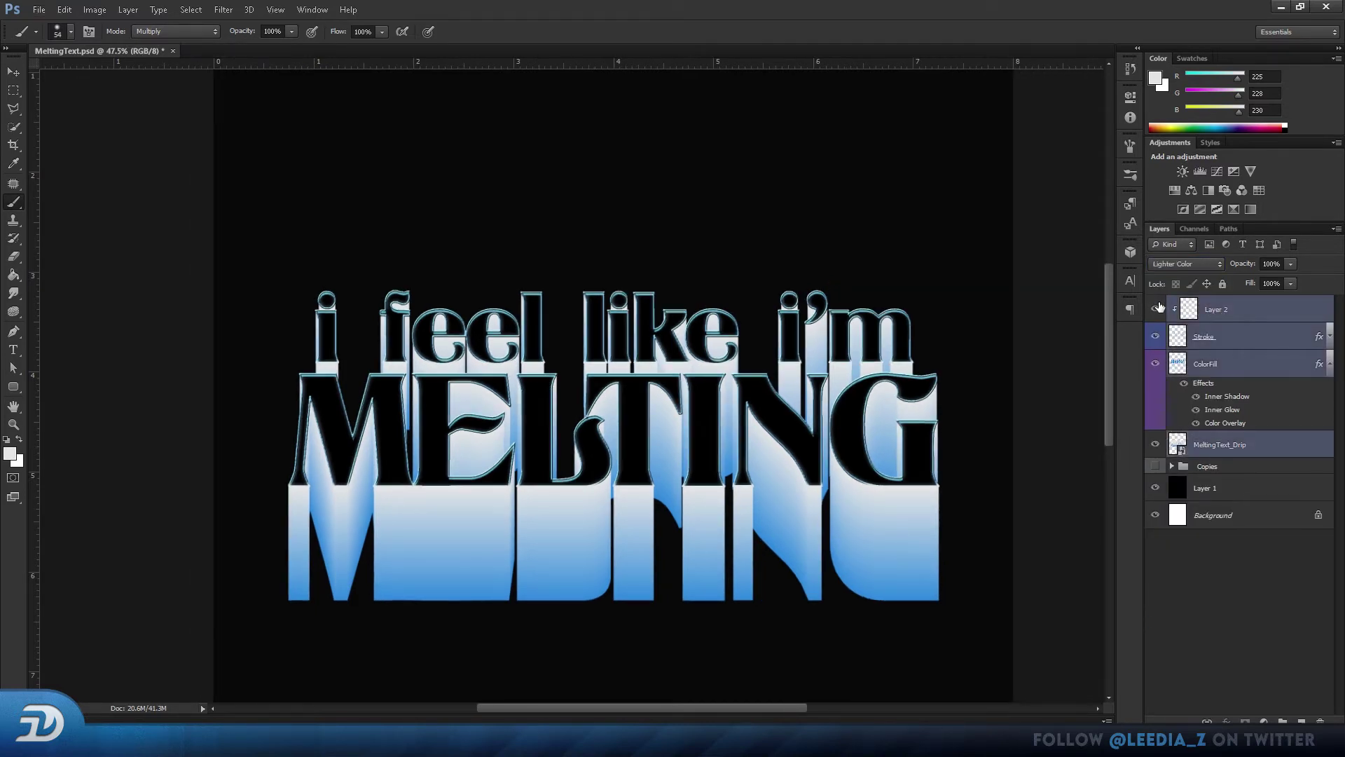
pyautogui.click(72, 15)
pyautogui.moveTo(107, 284)
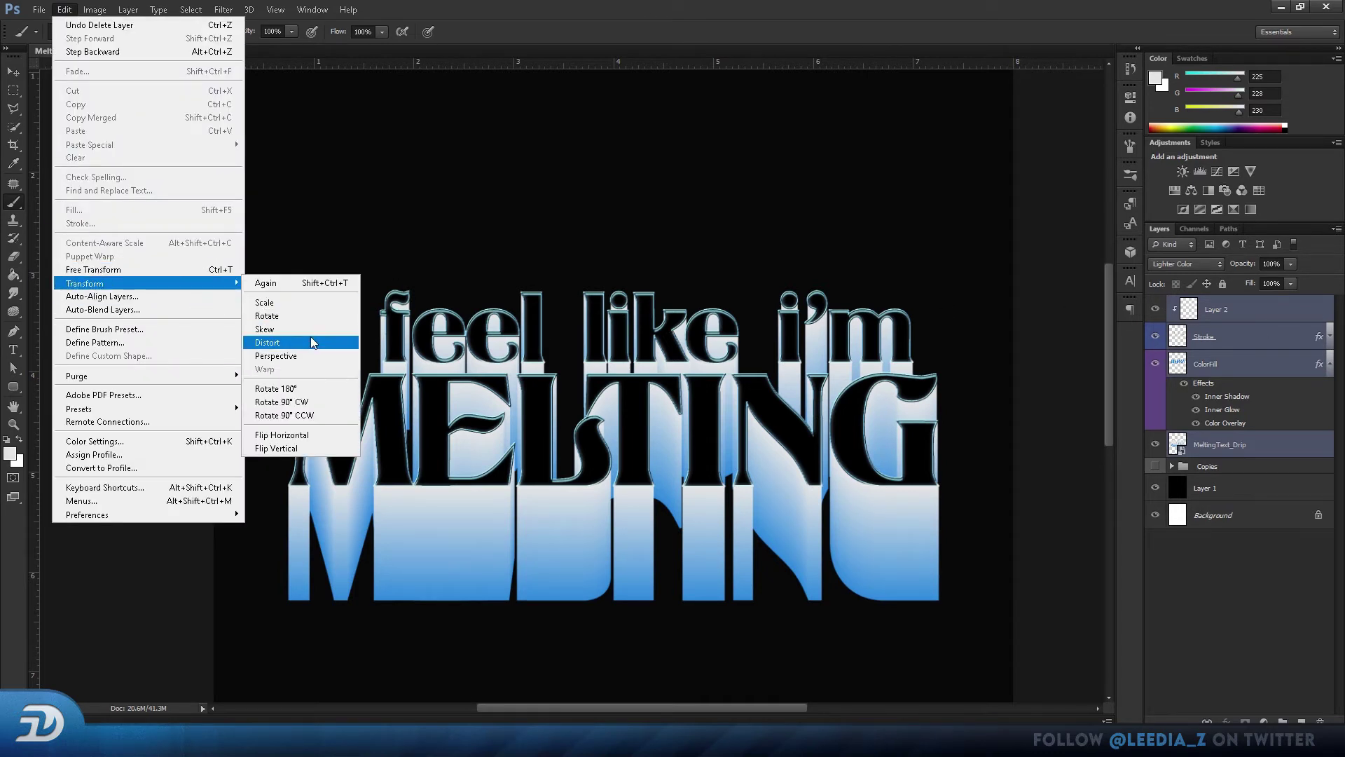
pyautogui.click(311, 342)
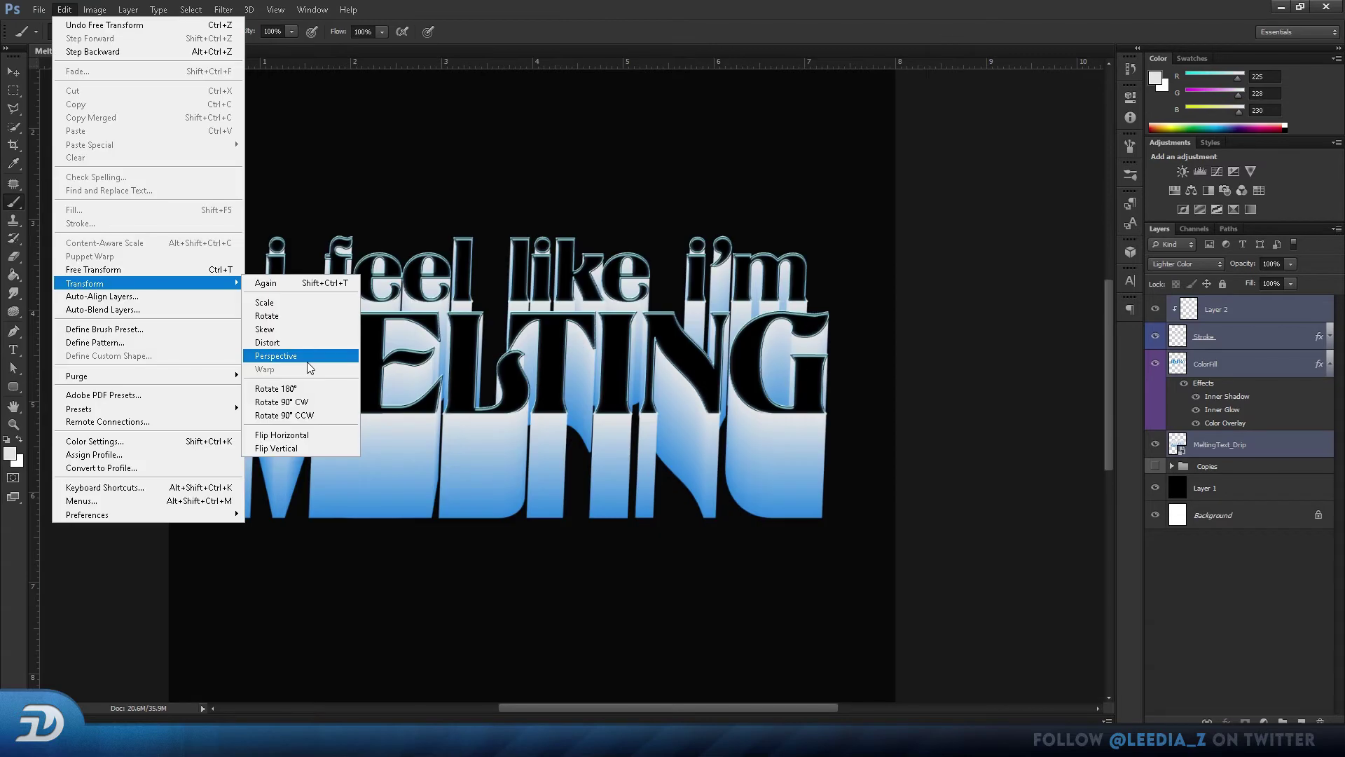
pyautogui.click(311, 342)
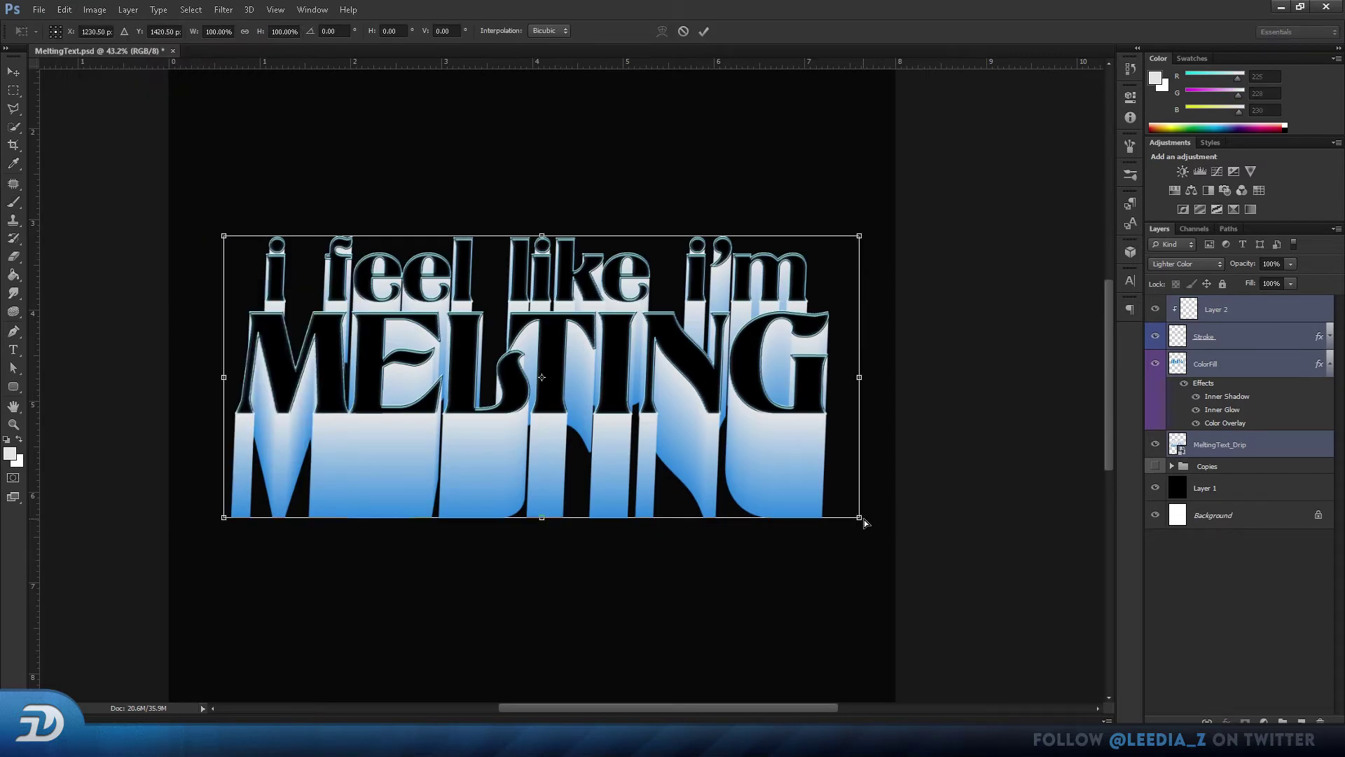
pyautogui.moveTo(864, 522); pyautogui.dragTo(898, 498)
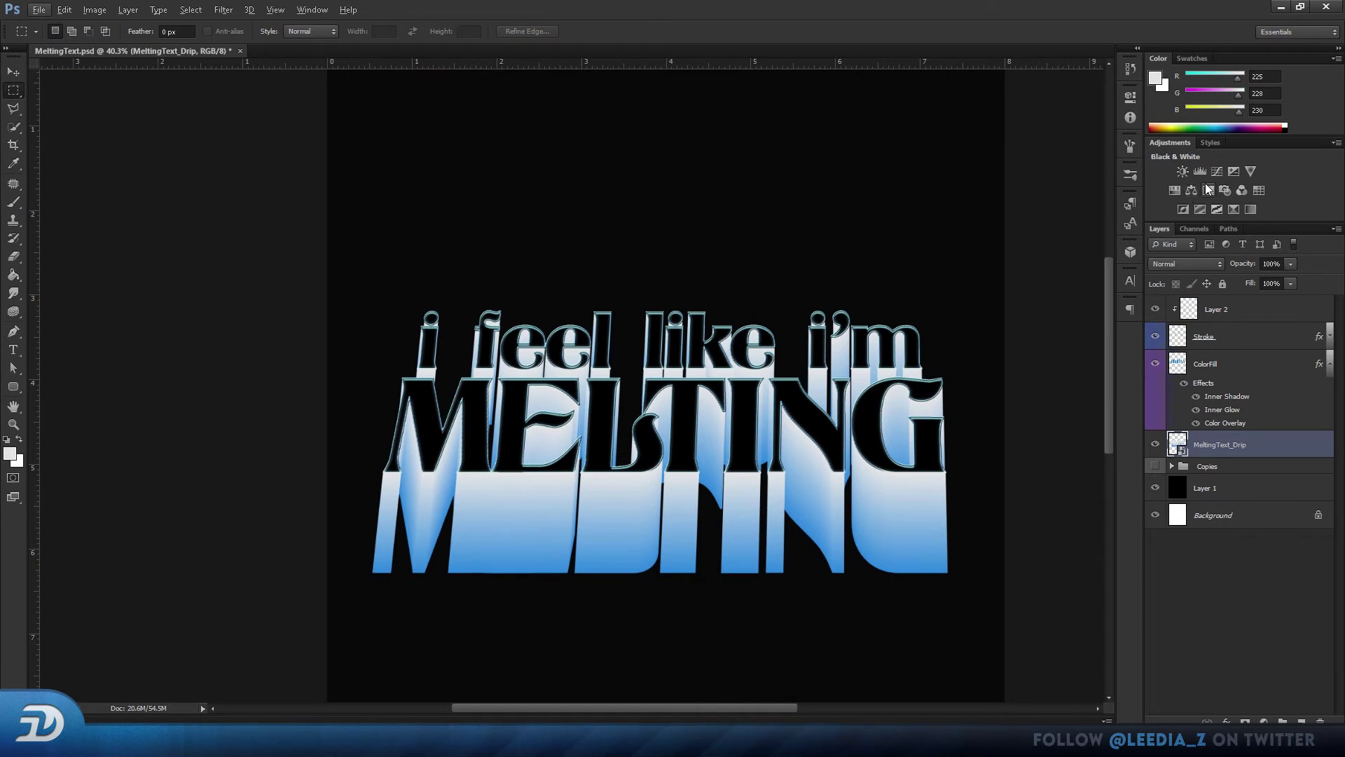
# Step: Add a Curves adjustment clipped to MeltingText_Drip and shape an S-curve that darkens the shadows and midtones
pyautogui.click(1218, 173)
pyautogui.keyDown('alt'); pyautogui.click(1240, 457); pyautogui.keyUp('alt')
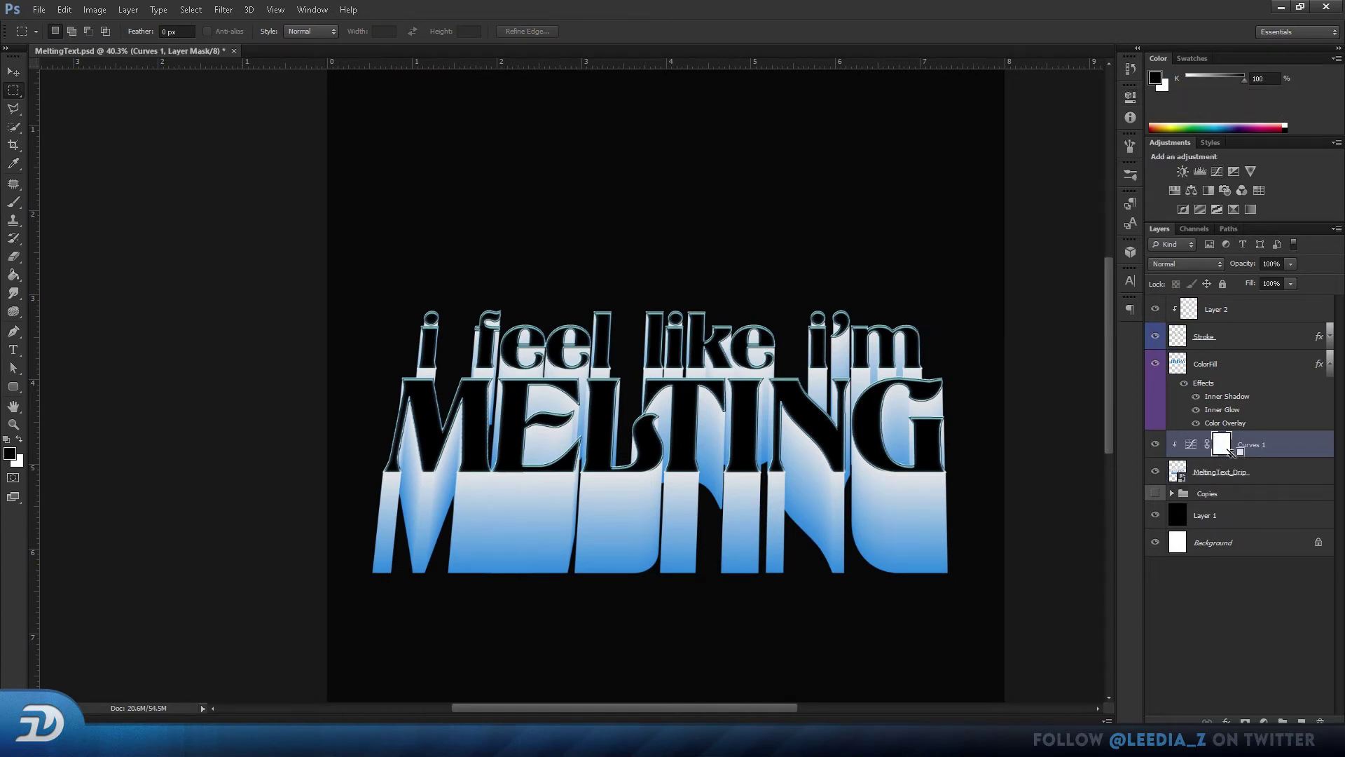
pyautogui.doubleClick(1190, 448)
pyautogui.click(985, 269)
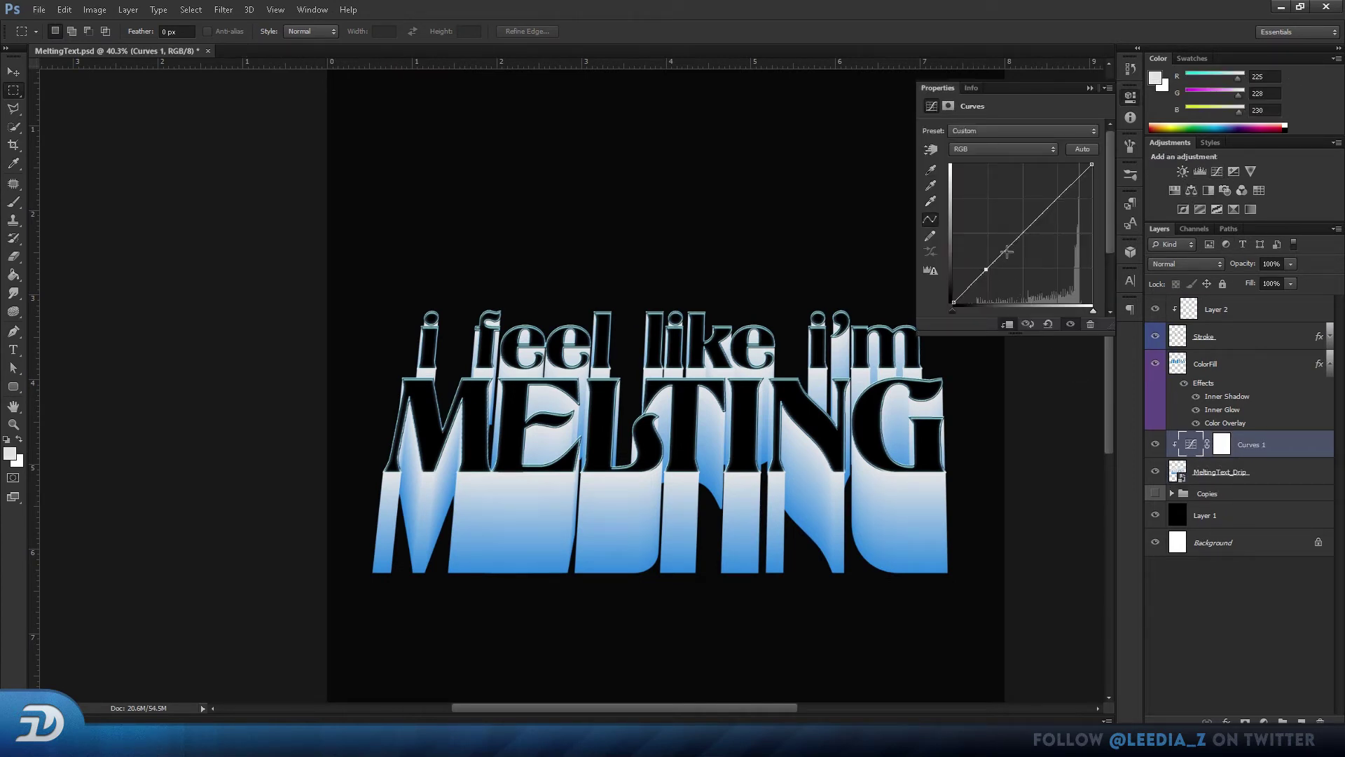
pyautogui.click(1060, 199)
pyautogui.moveTo(986, 269); pyautogui.dragTo(986, 277)
pyautogui.moveTo(1024, 234); pyautogui.dragTo(1024, 269)
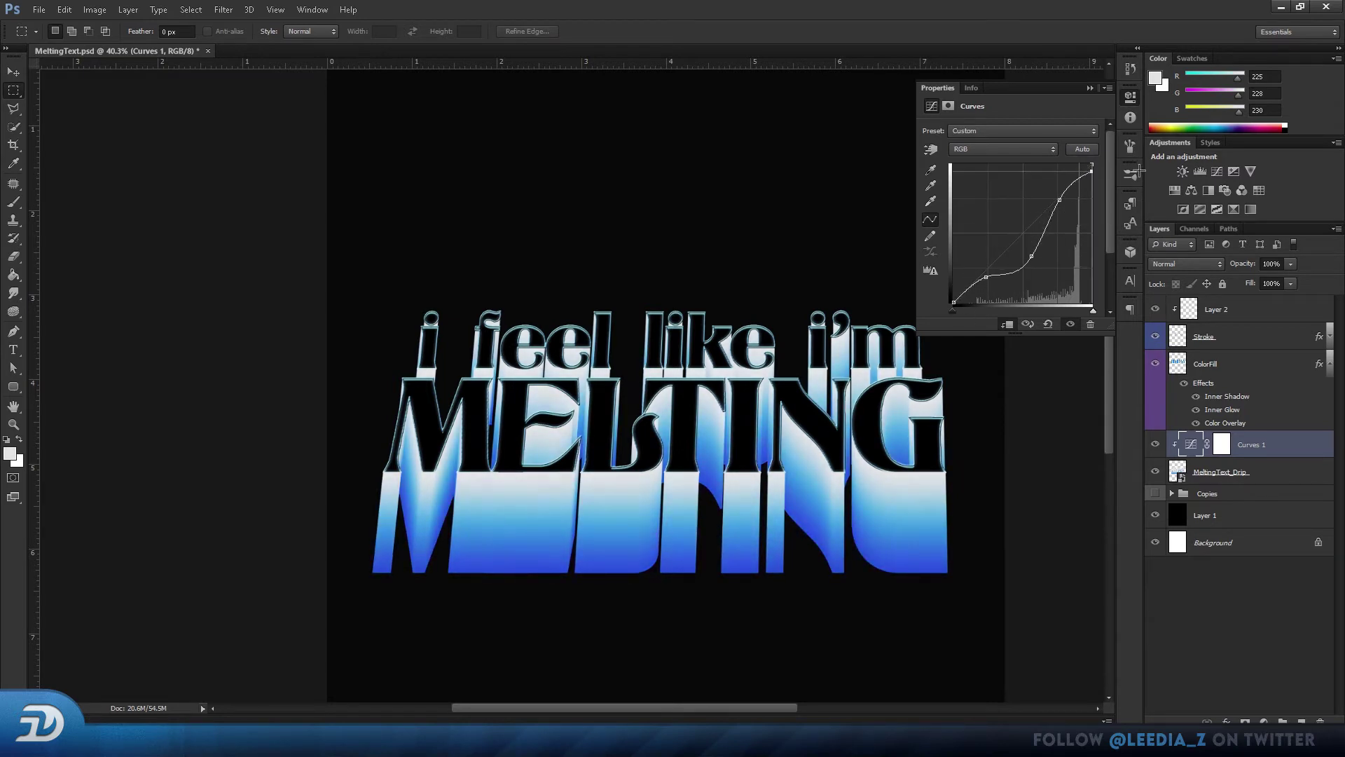
pyautogui.moveTo(1105, 428); pyautogui.dragTo(1104, 426)
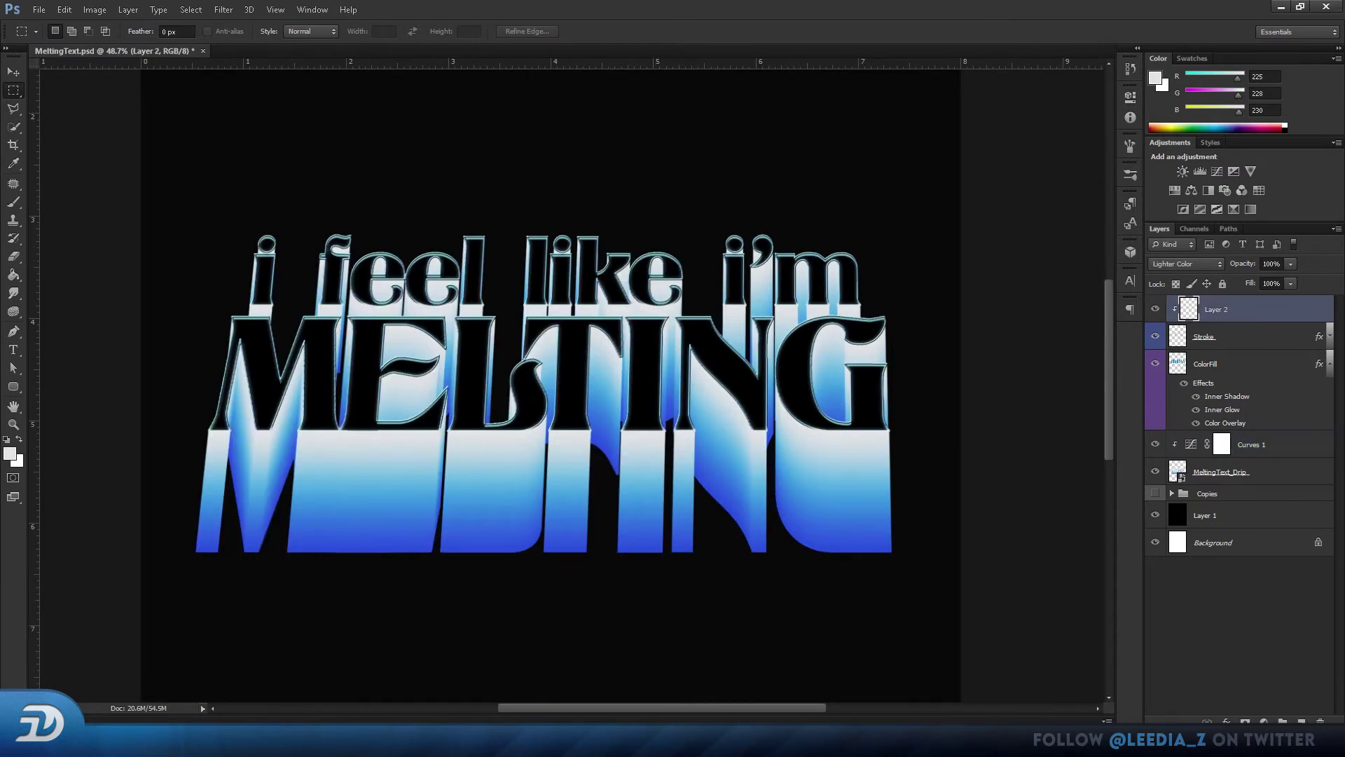
# Step: Add a new layer above Layer 2 and fill it with 50% Gray in Normal mode at 100% opacity
pyautogui.hotkey('ctrl', 'shift', 'alt', 'n')
pyautogui.click(64, 9)
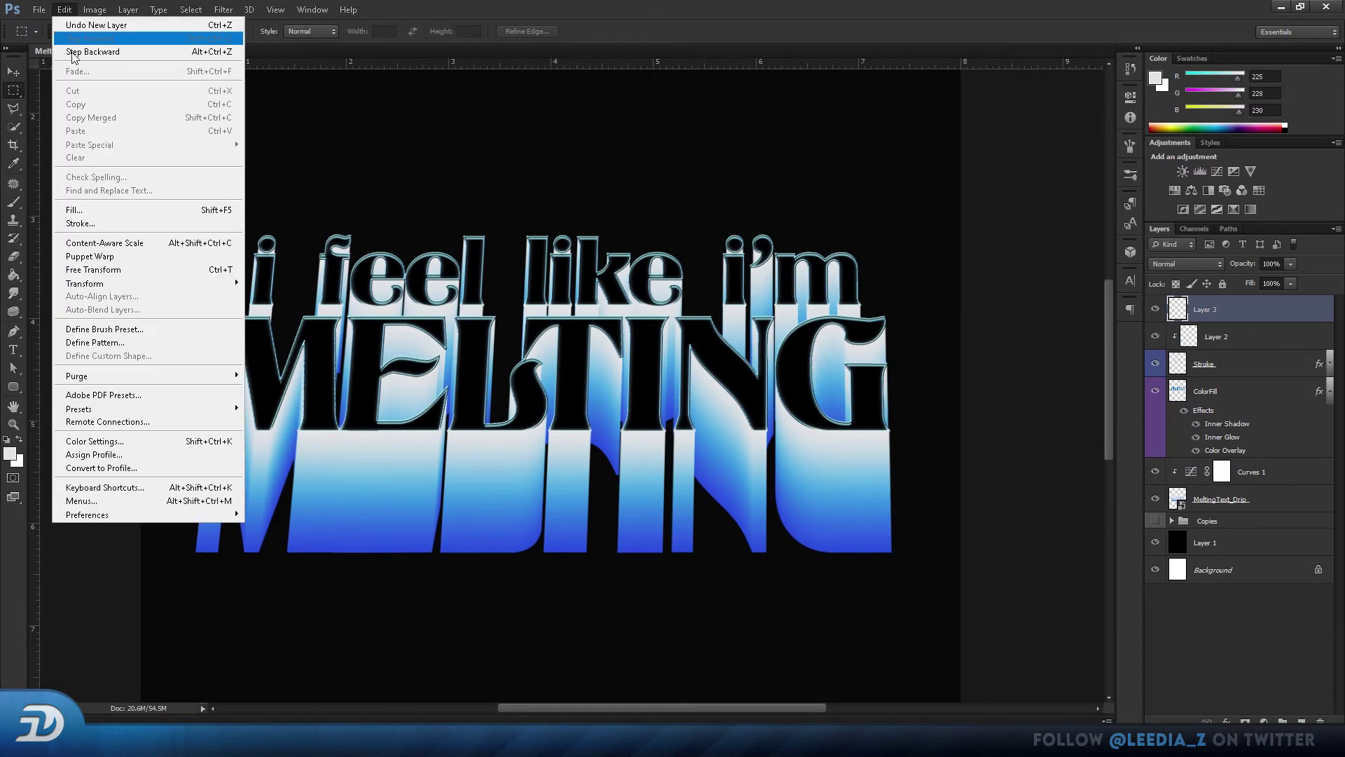
pyautogui.click(77, 210)
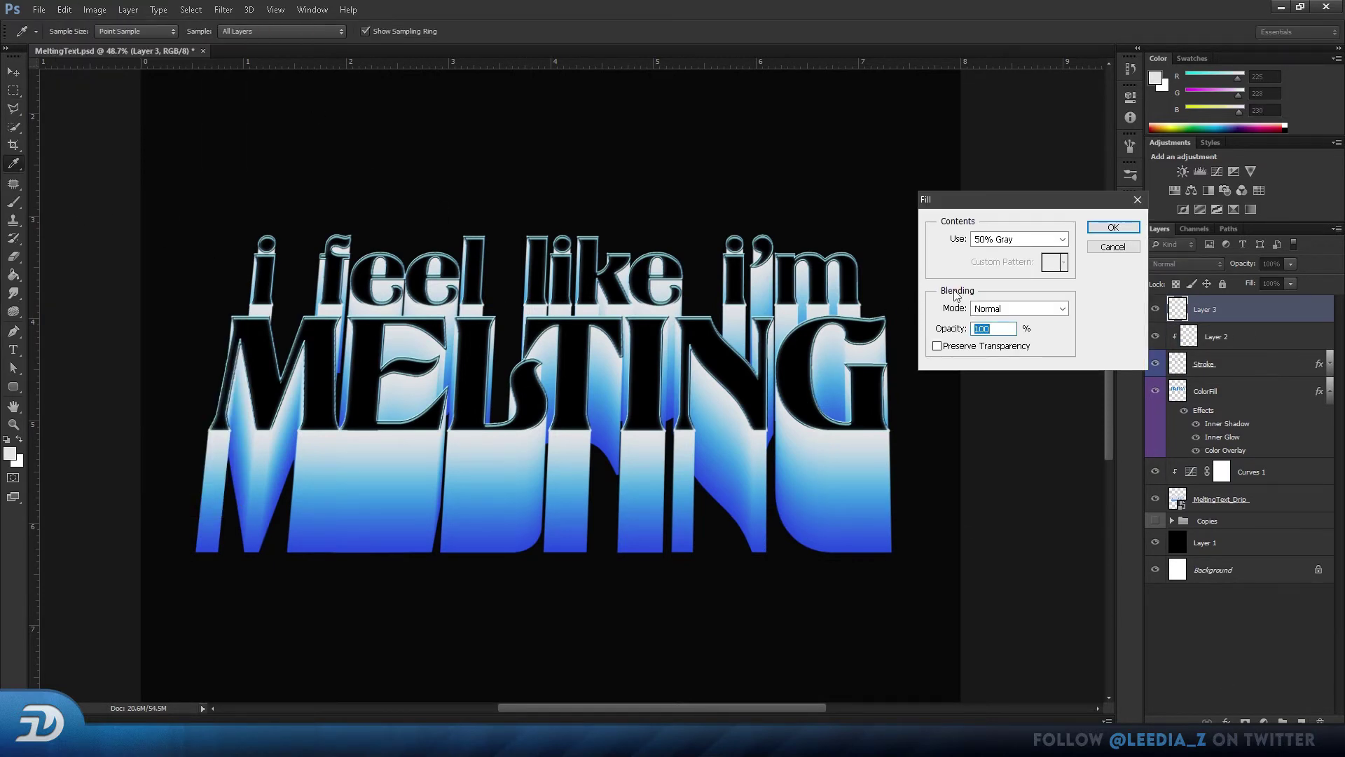
pyautogui.click(1113, 227)
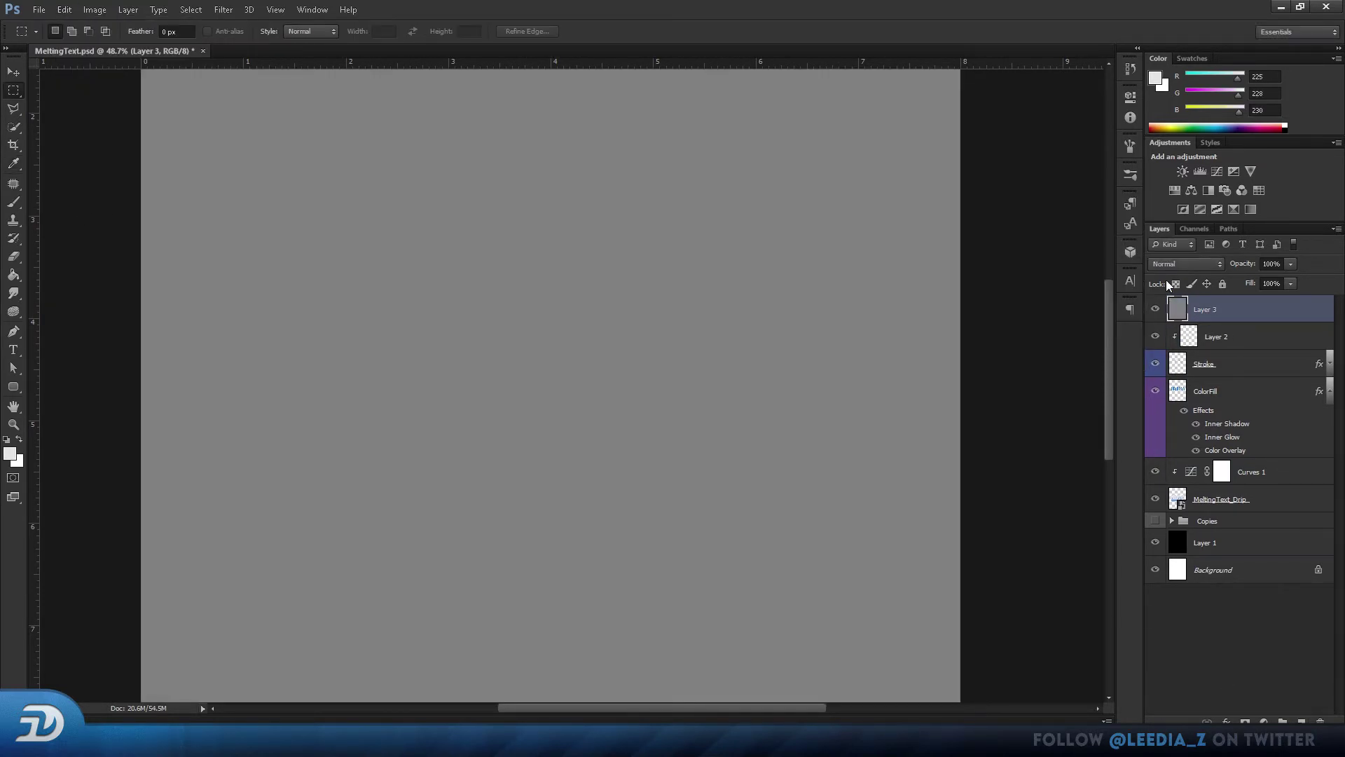
# Step: Apply the Add Noise filter to the gray Layer 3 and blend it as Overlay at 22% opacity
pyautogui.click(223, 9)
pyautogui.moveTo(254, 124)
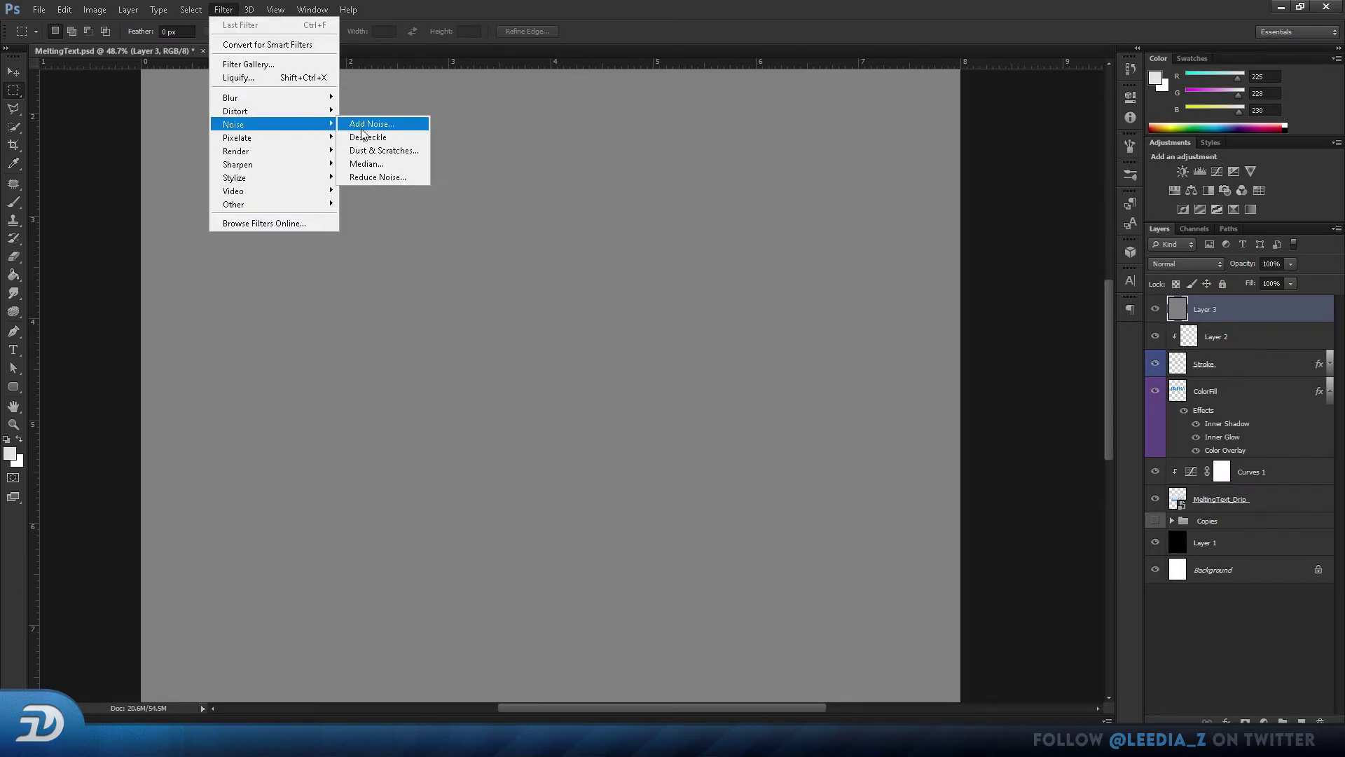
pyautogui.click(362, 125)
pyautogui.click(1018, 232)
pyautogui.click(1187, 263)
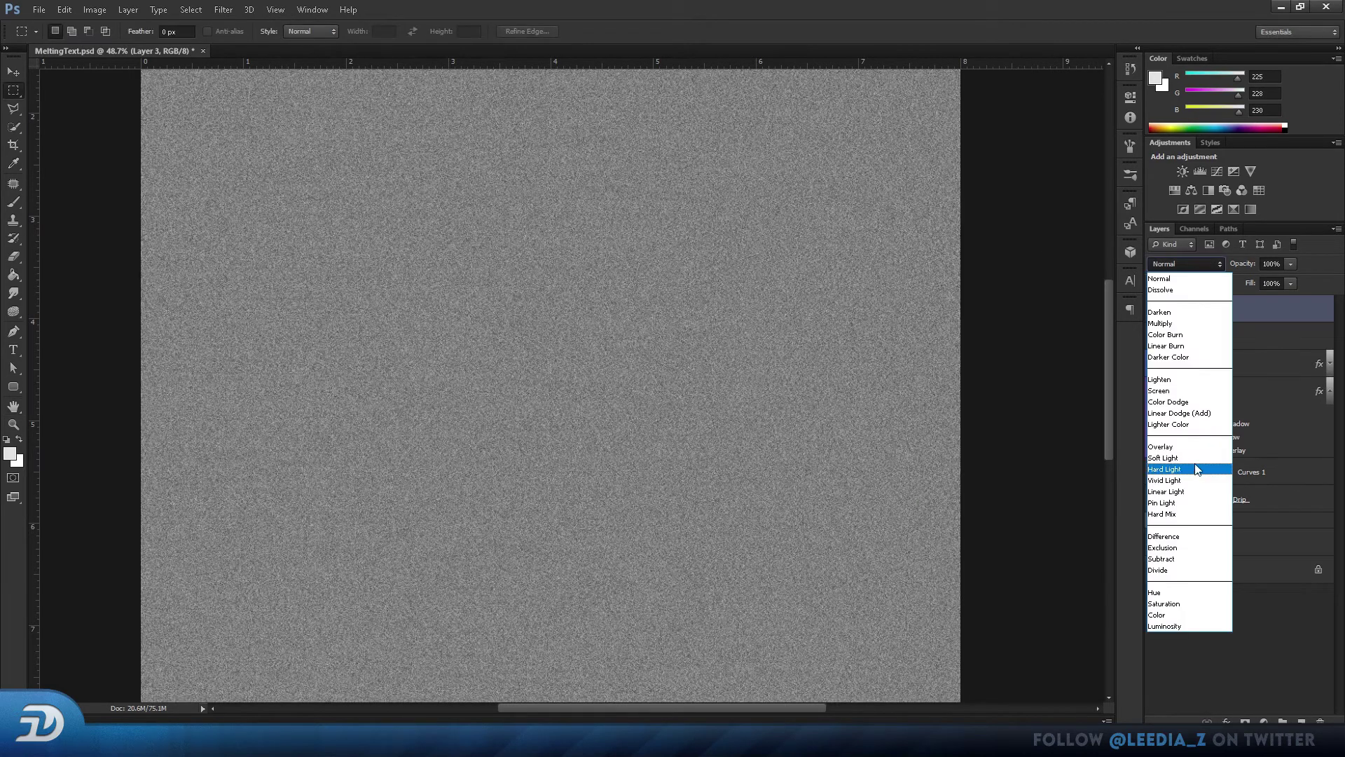
pyautogui.click(1194, 464)
pyautogui.moveTo(1240, 269); pyautogui.dragTo(1211, 281)
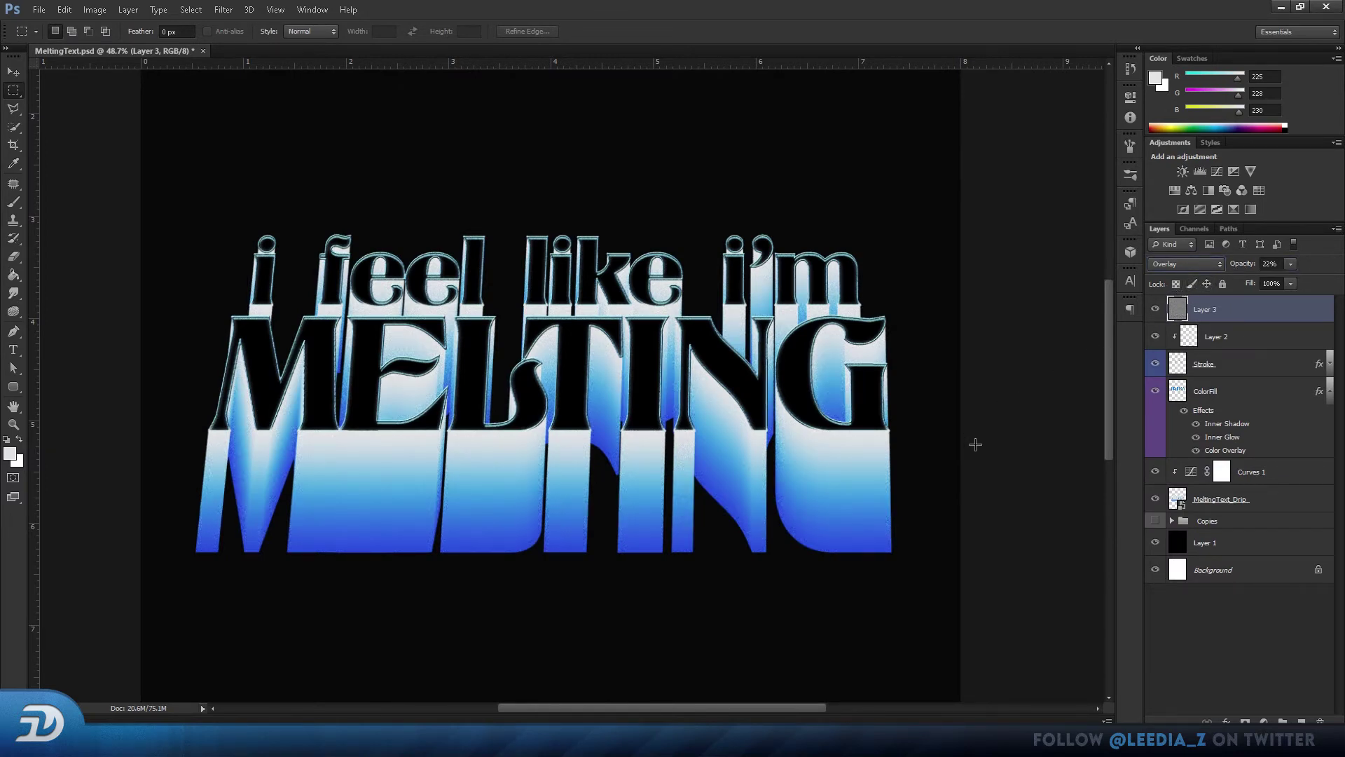
# Step: Add a new layer clipped to MeltingText_Drip and set the foreground color to near-black RGB 17, 25, 30
pyautogui.click(1275, 456)
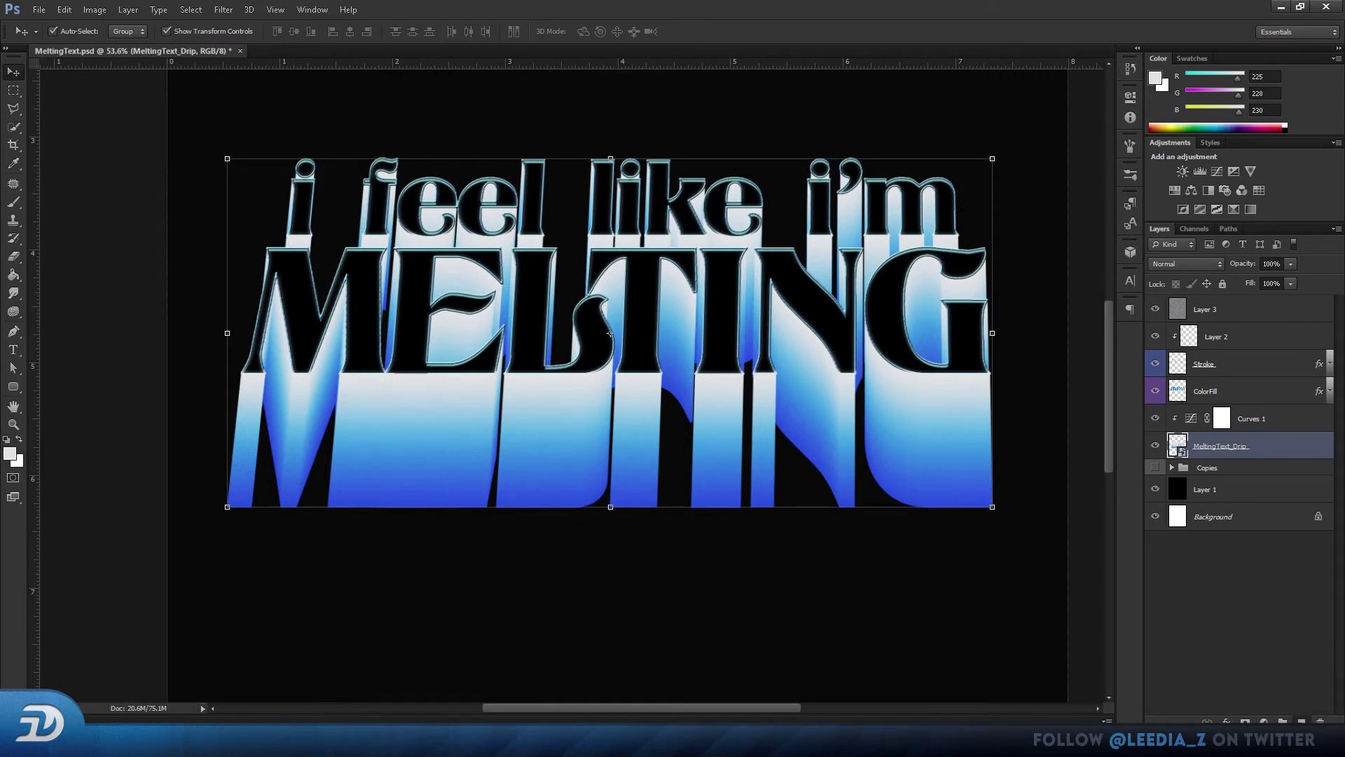
pyautogui.click(1302, 721)
pyautogui.click(10, 453)
pyautogui.moveTo(792, 417); pyautogui.dragTo(815, 413)
pyautogui.press('Return')
# Step: Brush a dark band at 50% opacity across the upper part of MELTING on the clipped Layer 4
pyautogui.write('b')
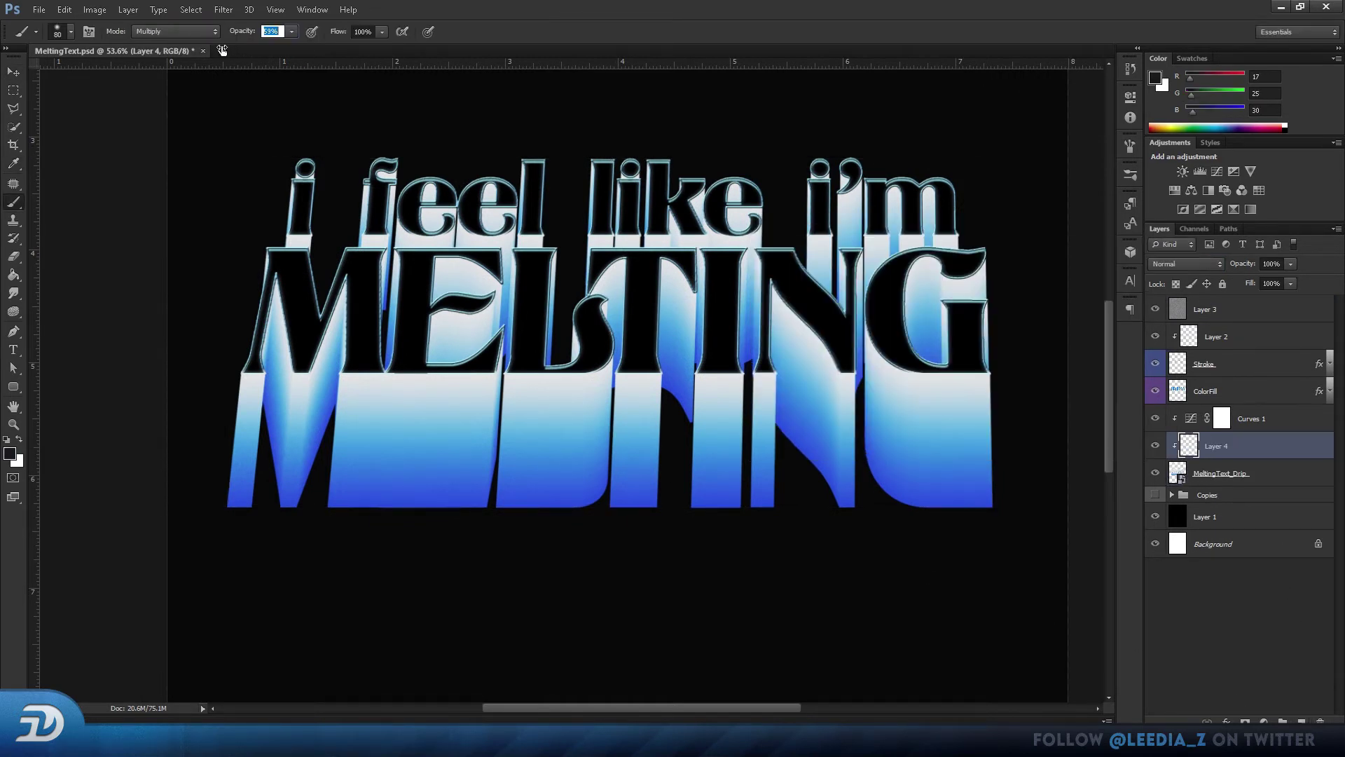
pyautogui.write('50')
pyautogui.press('Return')
pyautogui.moveTo(285, 255)
pyautogui.mouseDown()
pyautogui.moveTo(953, 263)
pyautogui.moveTo(1000, 284)
pyautogui.mouseUp()
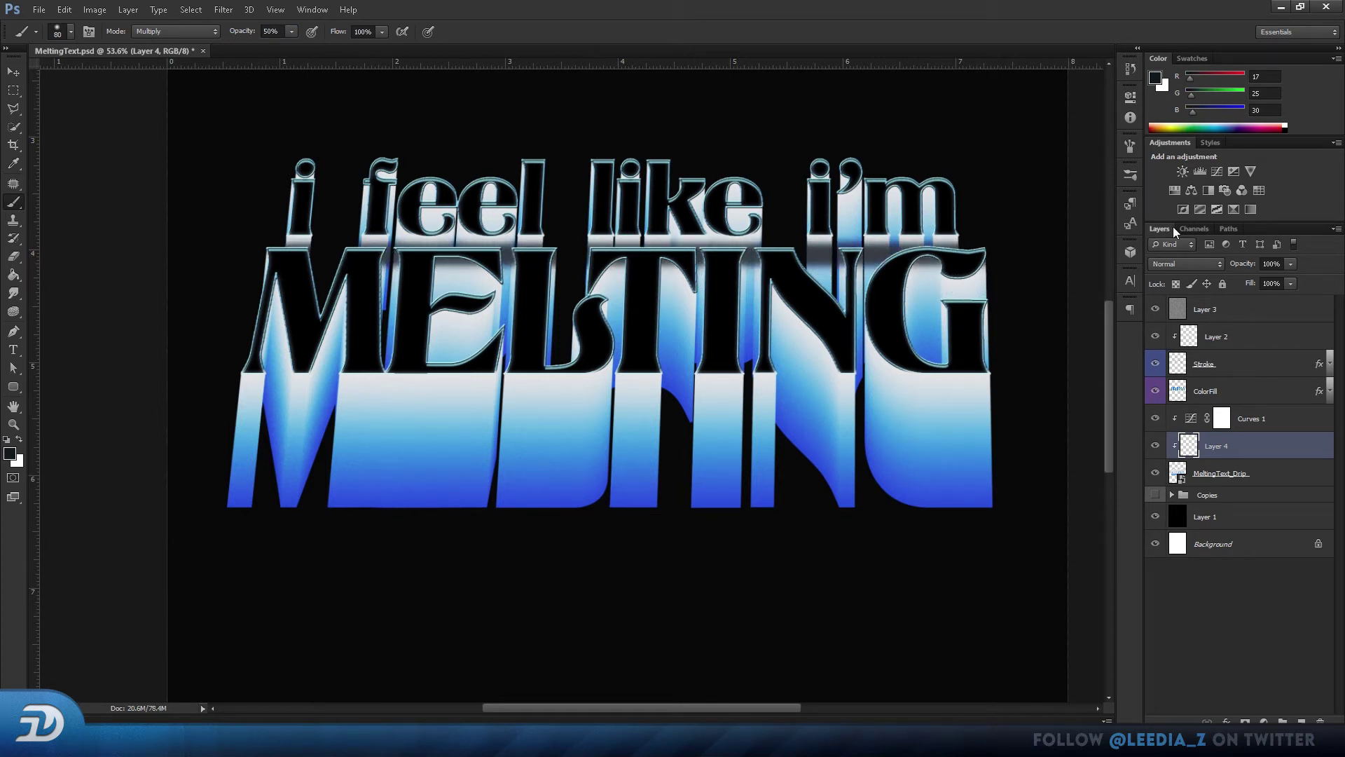
# Step: Set Layer 4's blend mode to Hard Mix and its opacity to 29%
pyautogui.click(1189, 263)
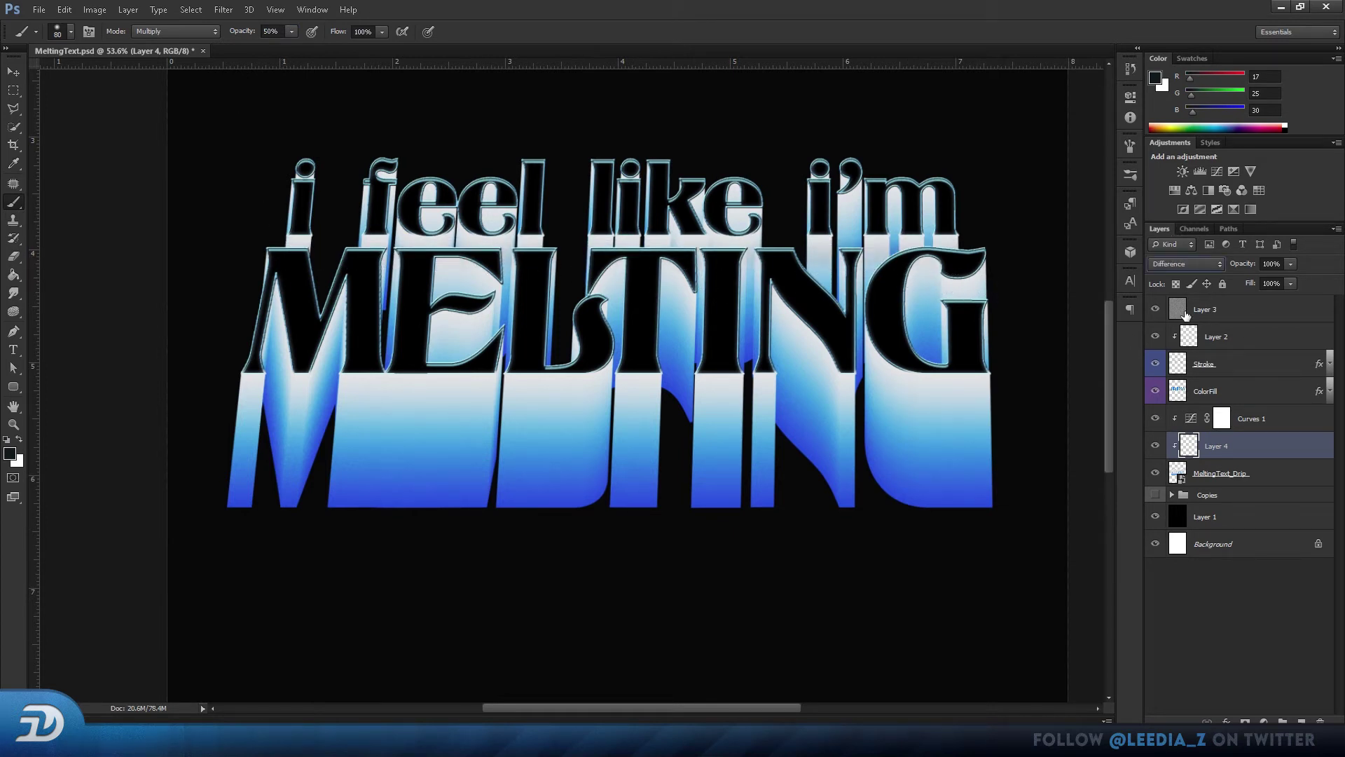
pyautogui.press('Up')
pyautogui.press('Up')
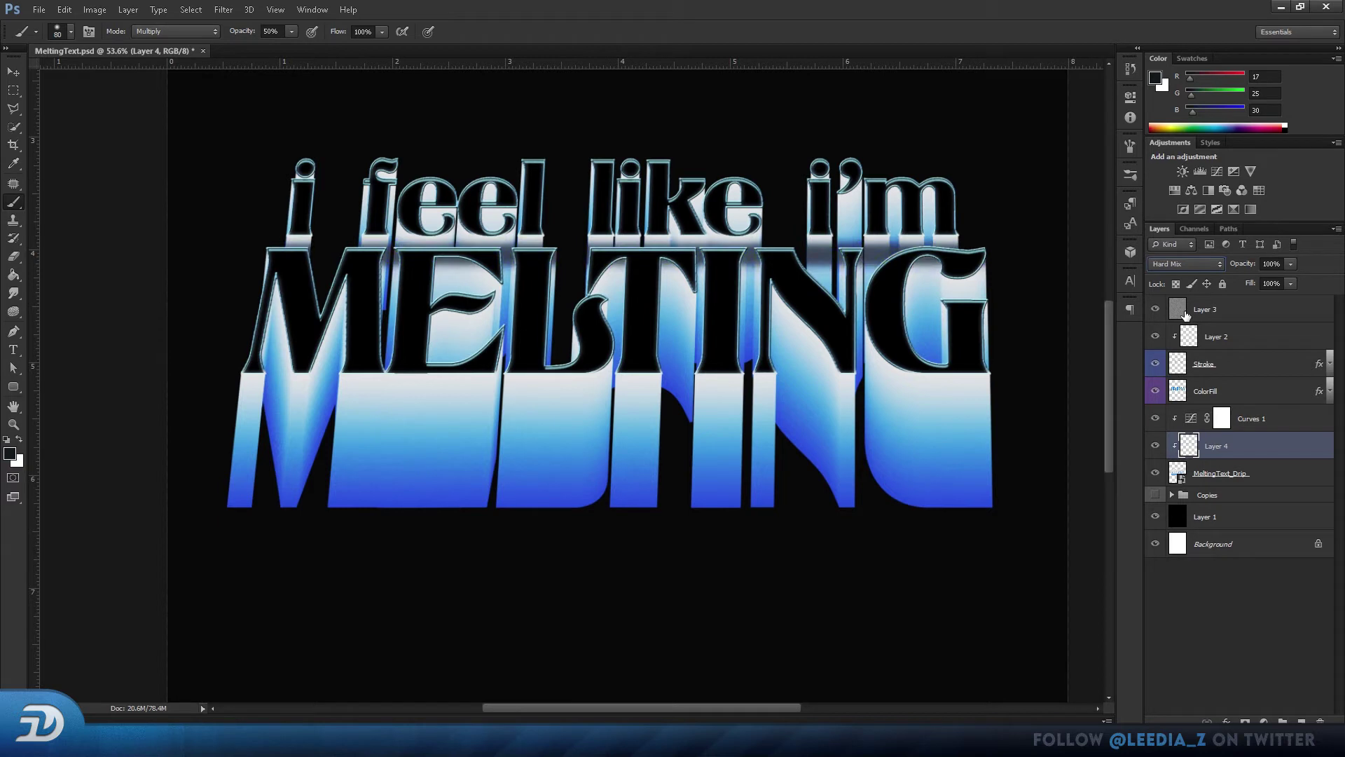
pyautogui.press('Down')
pyautogui.moveTo(1243, 267); pyautogui.dragTo(1194, 276)
# Step: Add a layer mask to Layer 4 and size the brush for masking the shading inside the E of MELTING
pyautogui.press('v')
pyautogui.click(1244, 720)
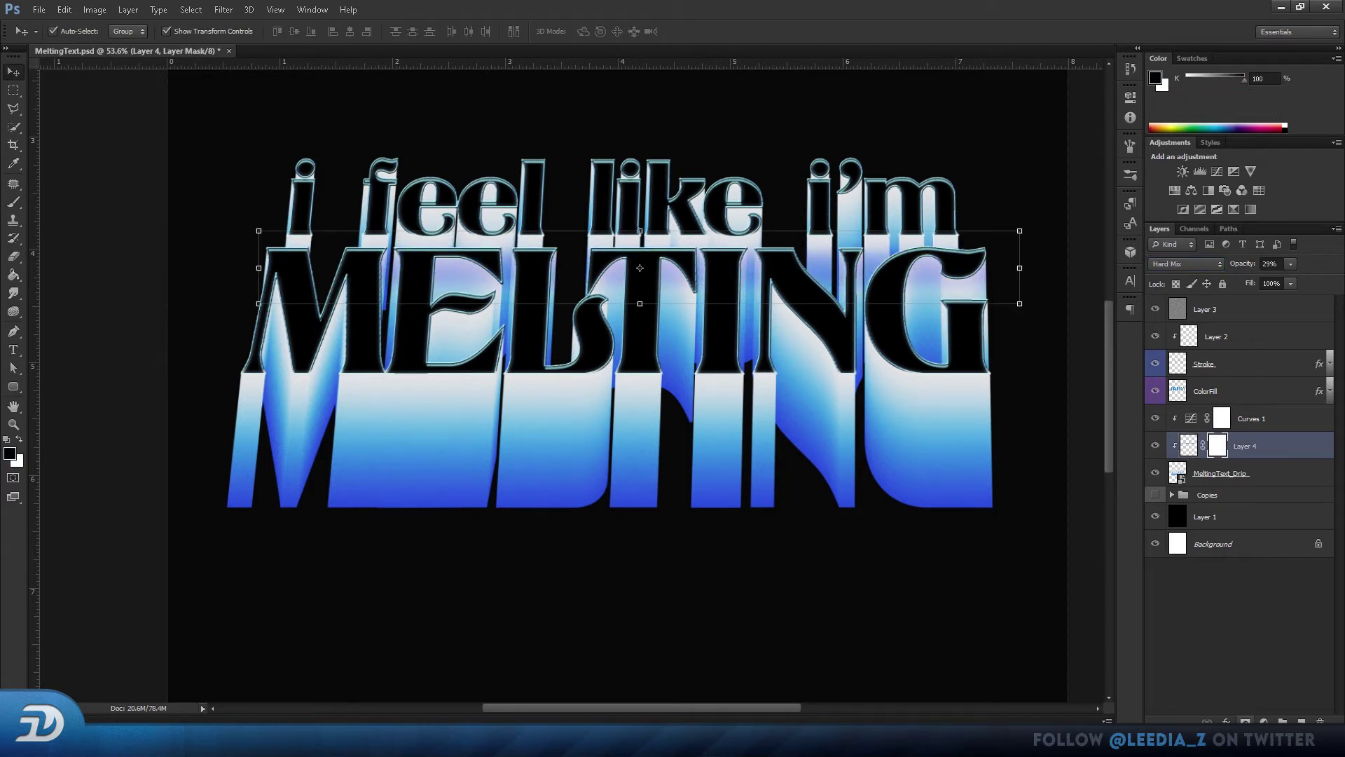
pyautogui.press('b')
pyautogui.scroll(3, 480, 295)
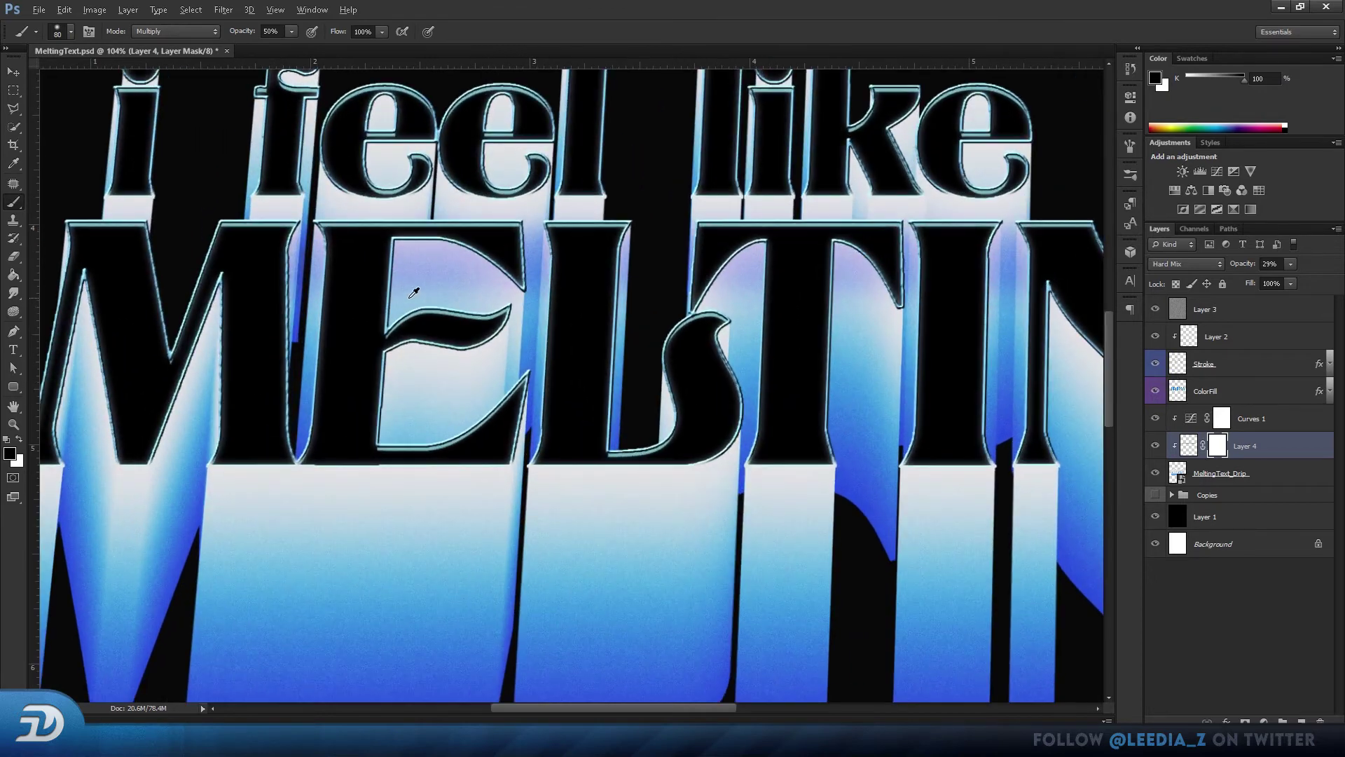
pyautogui.keyDown('alt'); pyautogui.rightClick(389, 301); pyautogui.keyUp('alt')
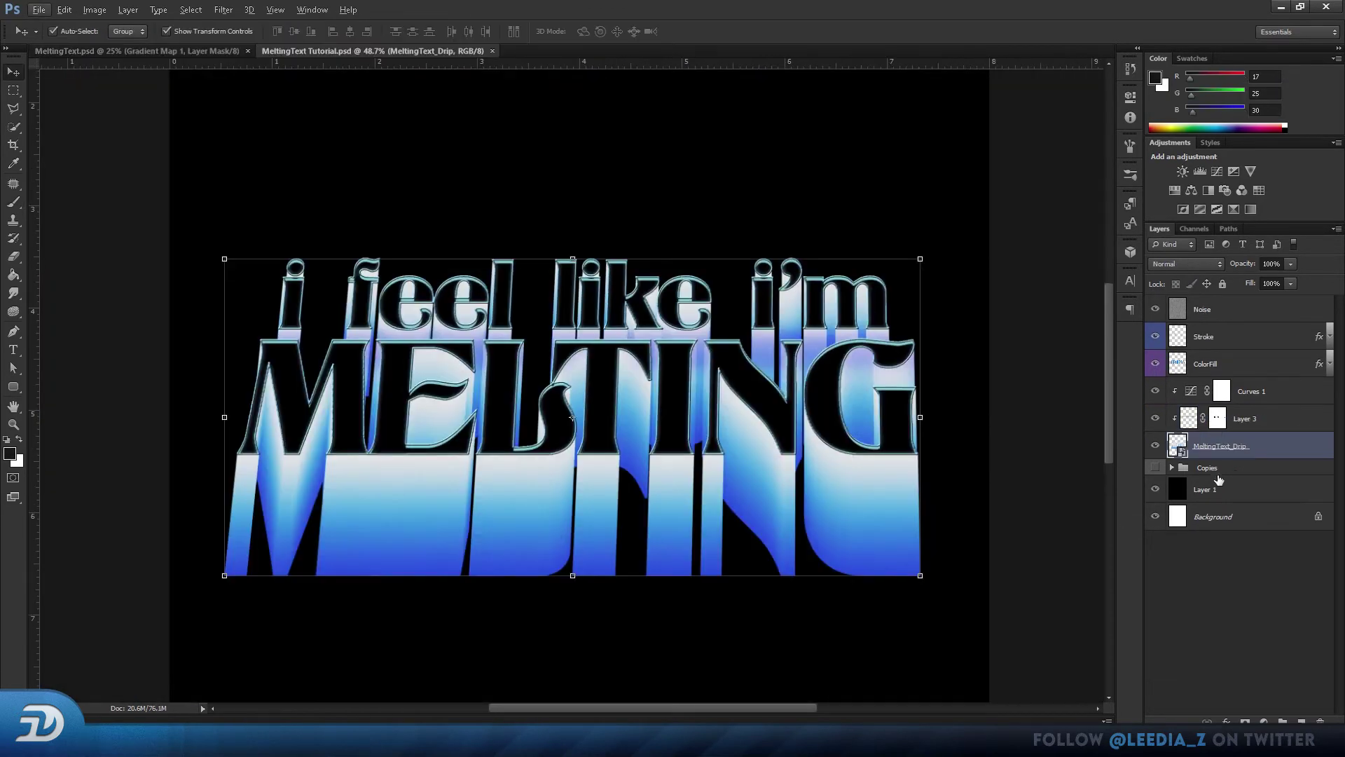
# Step: Duplicate the layers from MeltingText_Drip to Curves 1 and hide the originals
pyautogui.keyDown('shift'); pyautogui.click(1251, 403); pyautogui.keyUp('shift')
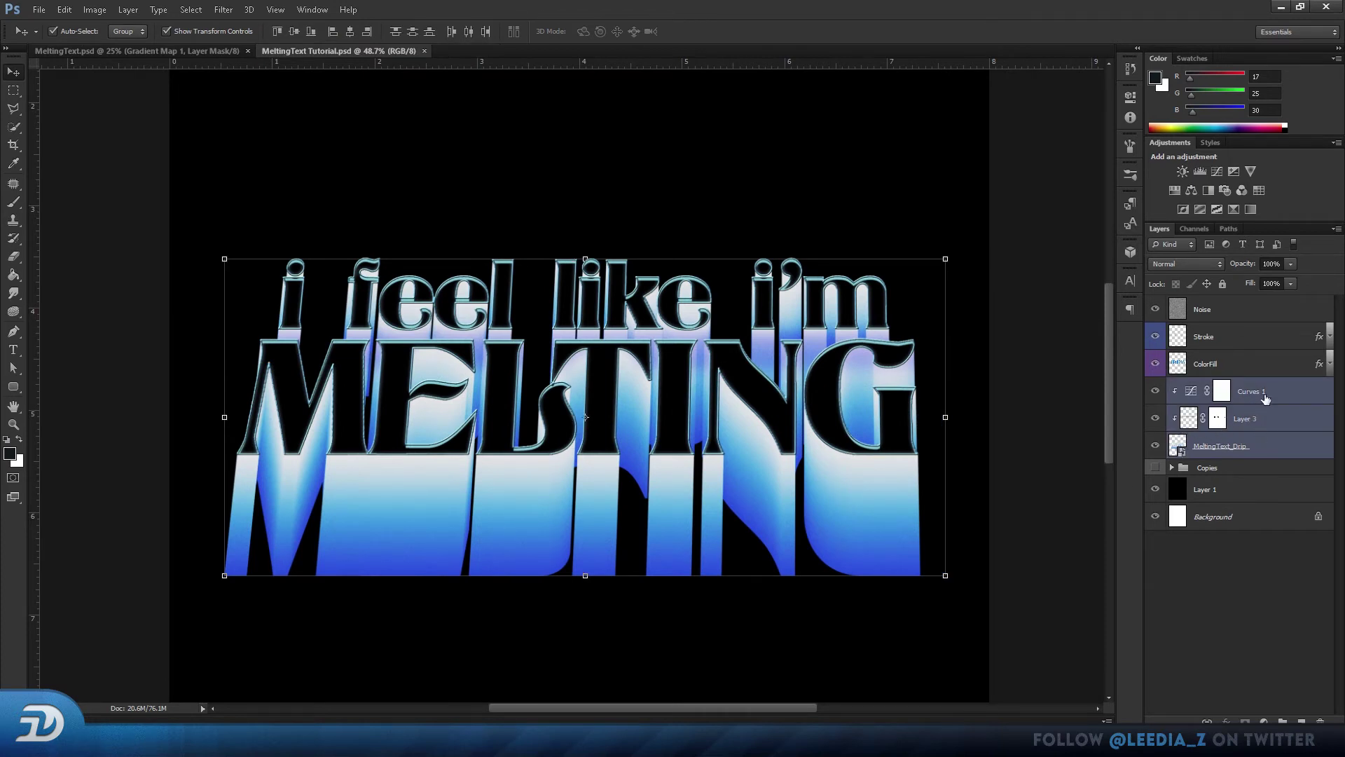
pyautogui.hotkey('ctrl', 'j')
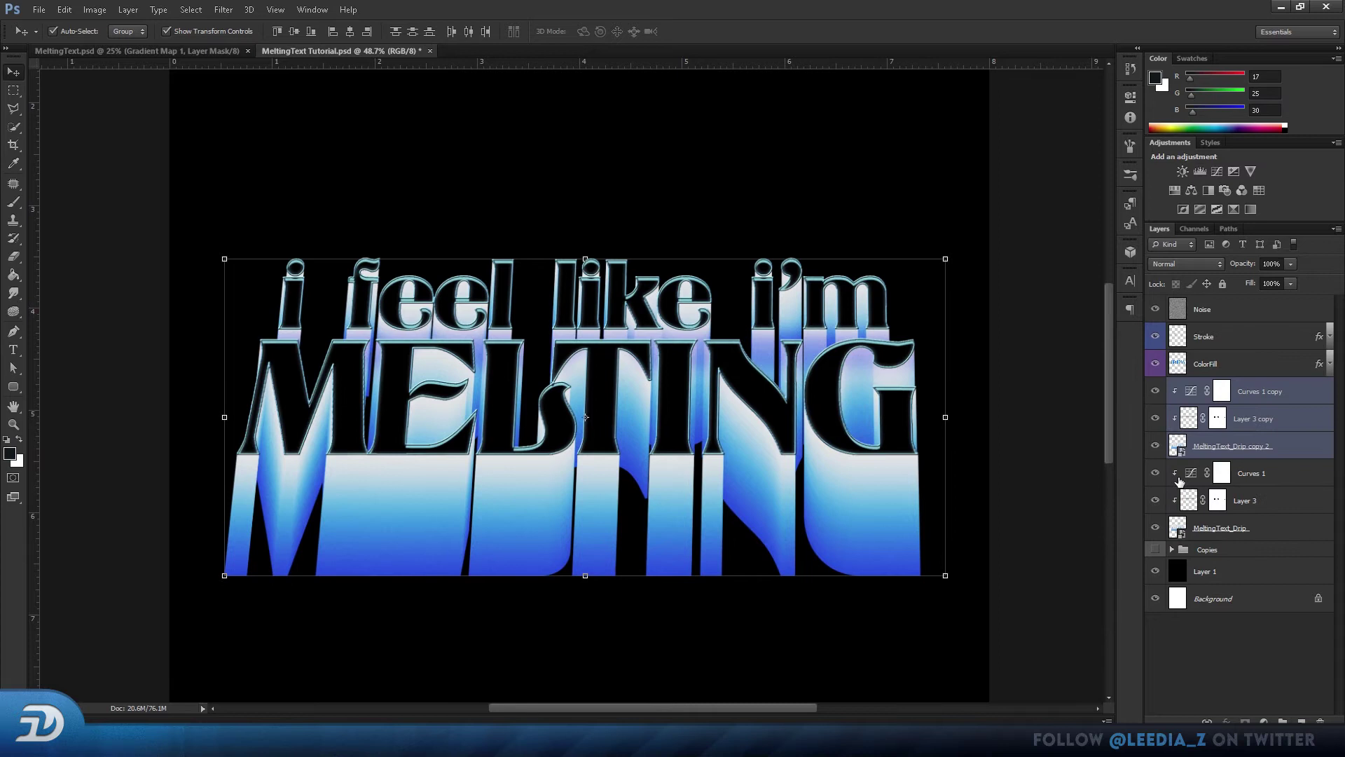
pyautogui.moveTo(1159, 481); pyautogui.dragTo(1162, 534)
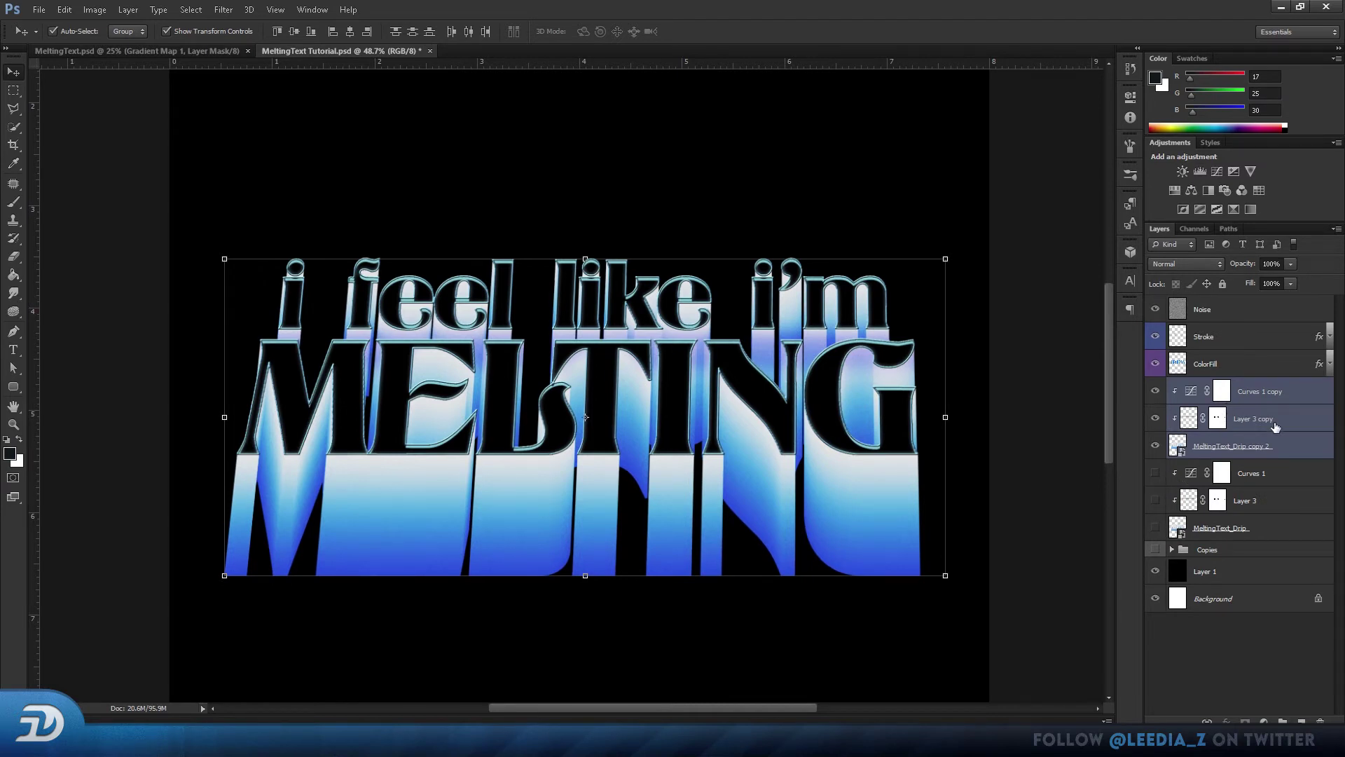
# Step: Merge the duplicated layers into a single layer and rename it 3D
pyautogui.hotkey('ctrl', 'e')
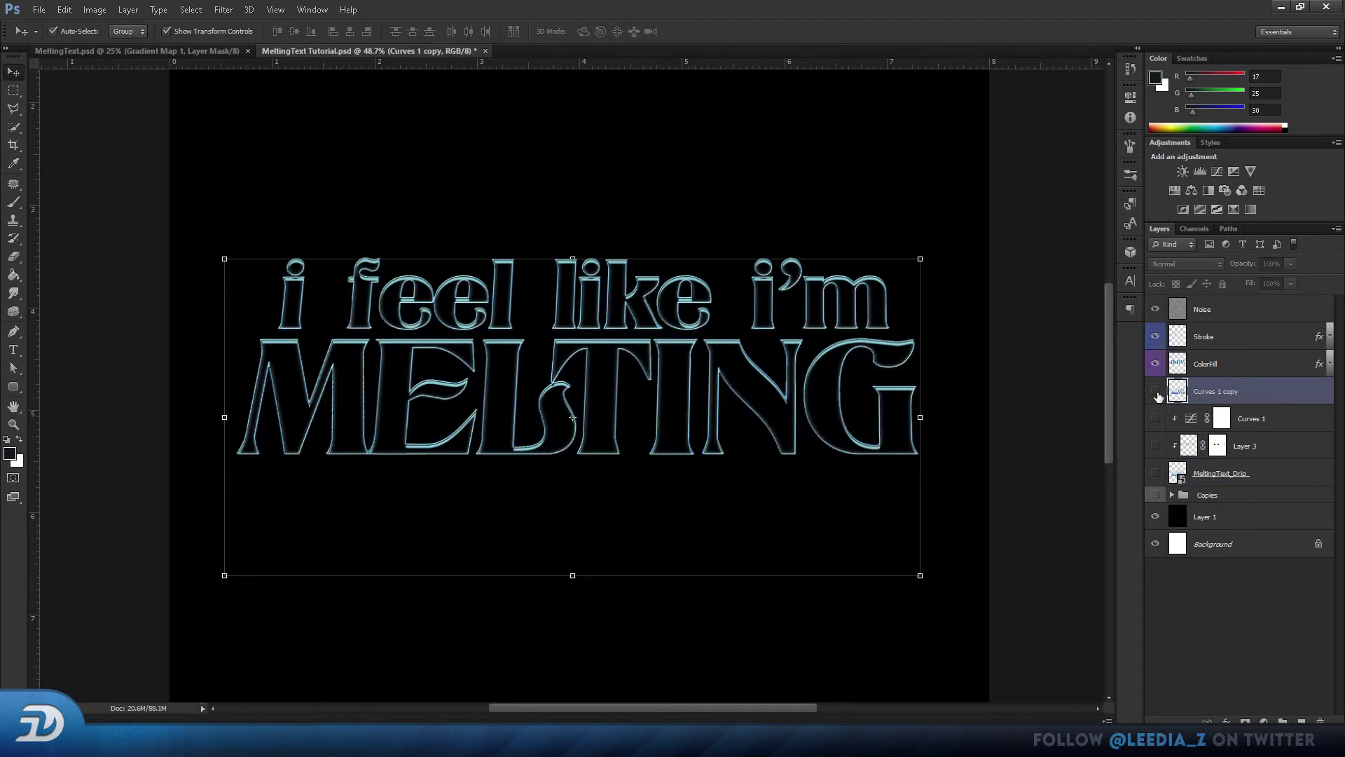
pyautogui.click(1156, 391)
pyautogui.click(1155, 391)
pyautogui.doubleClick(1217, 391)
pyautogui.write('3D')
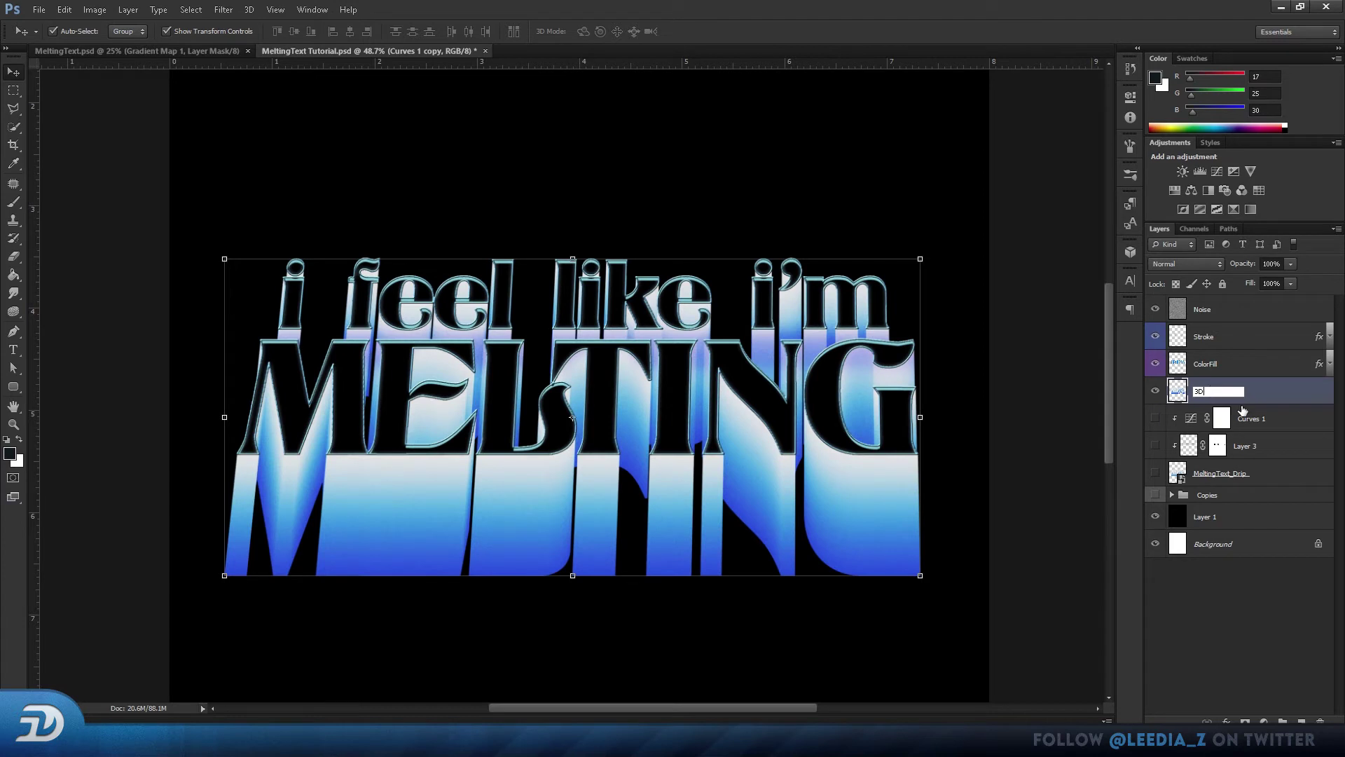
pyautogui.press('Return')
# Step: Open Liquify on the 3D layer and push the extrusion's bottom edge up into a shallow wavy outline with a size 430 brush
pyautogui.click(218, 10)
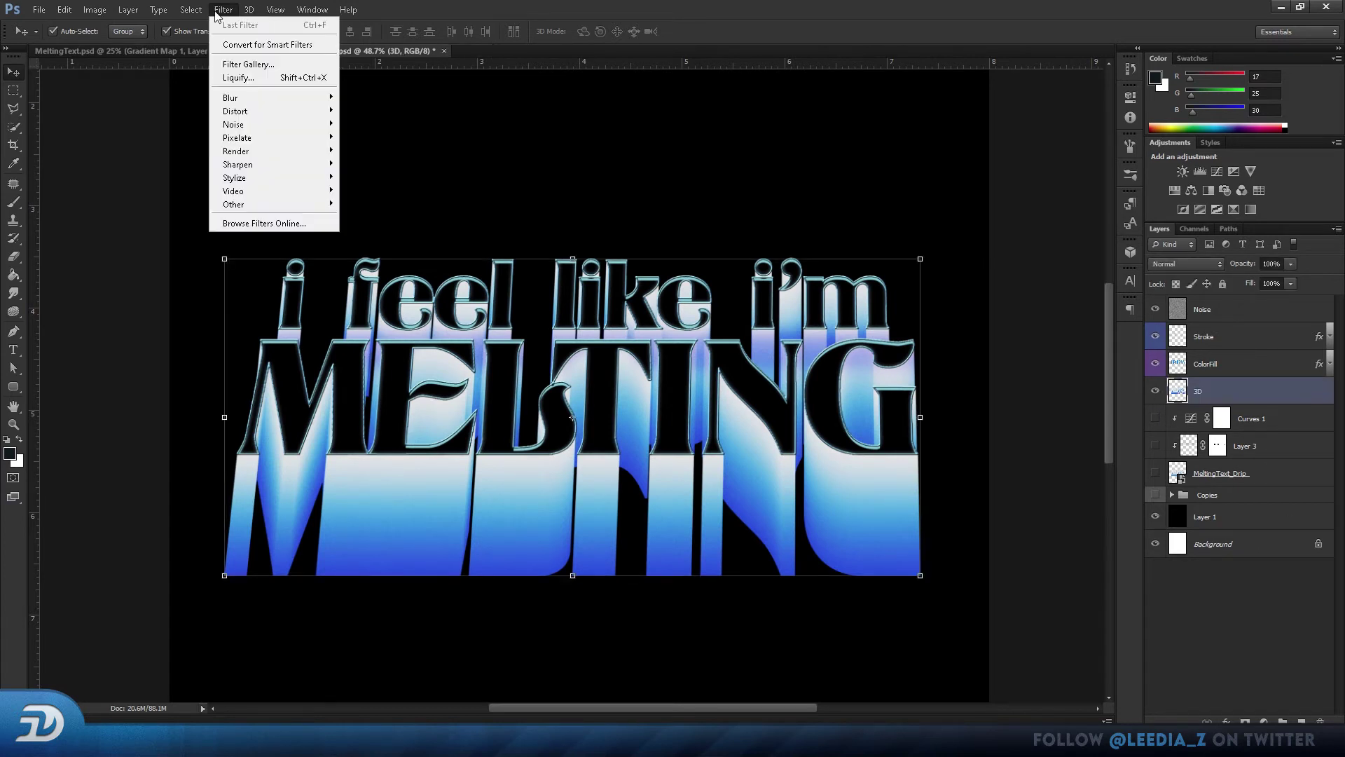
pyautogui.click(264, 86)
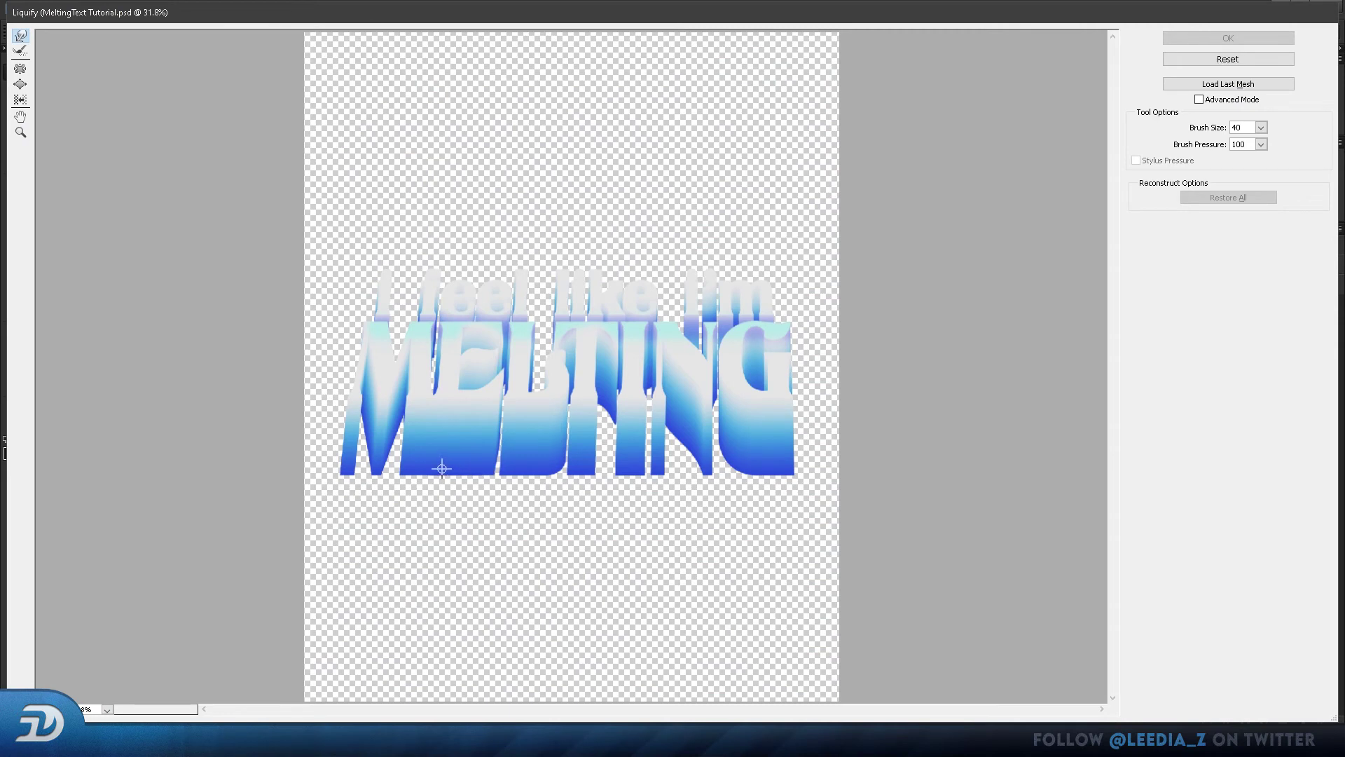
pyautogui.moveTo(442, 468); pyautogui.dragTo(483, 460)
pyautogui.hotkey('ctrl', '+')
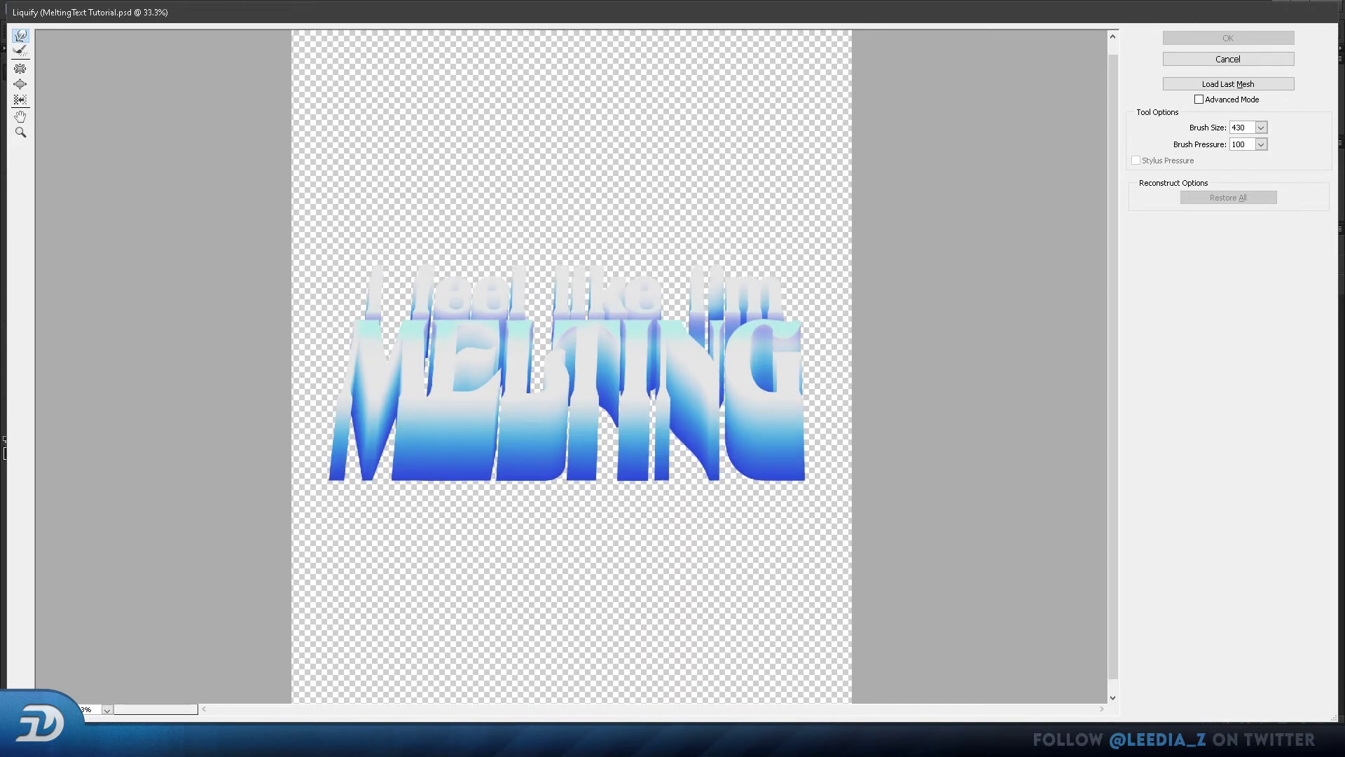
pyautogui.hotkey('ctrl', '+')
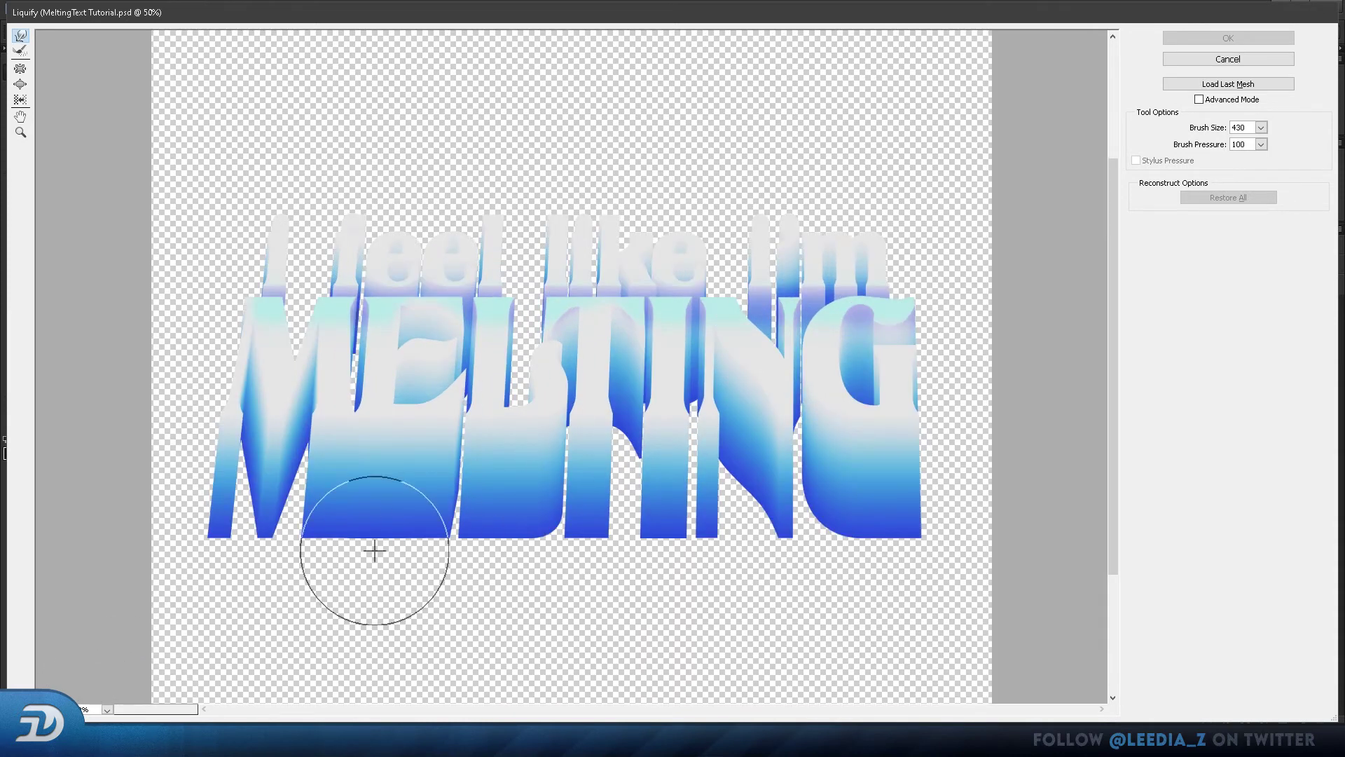
pyautogui.scroll(-2, 402, 581)
pyautogui.scroll(-2, 403, 581)
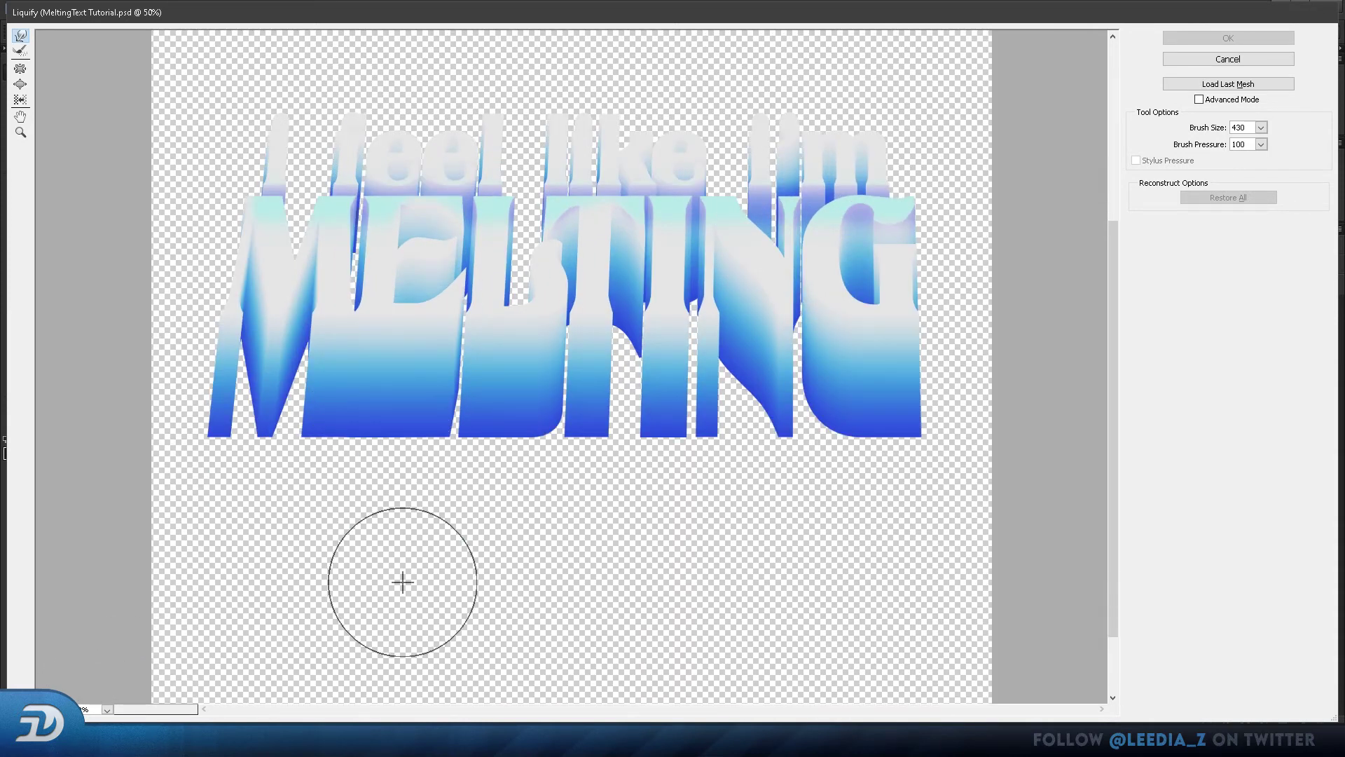
pyautogui.moveTo(384, 457)
pyautogui.mouseDown()
pyautogui.moveTo(396, 340)
pyautogui.moveTo(396, 387)
pyautogui.moveTo(417, 351)
pyautogui.moveTo(403, 280)
pyautogui.mouseUp()
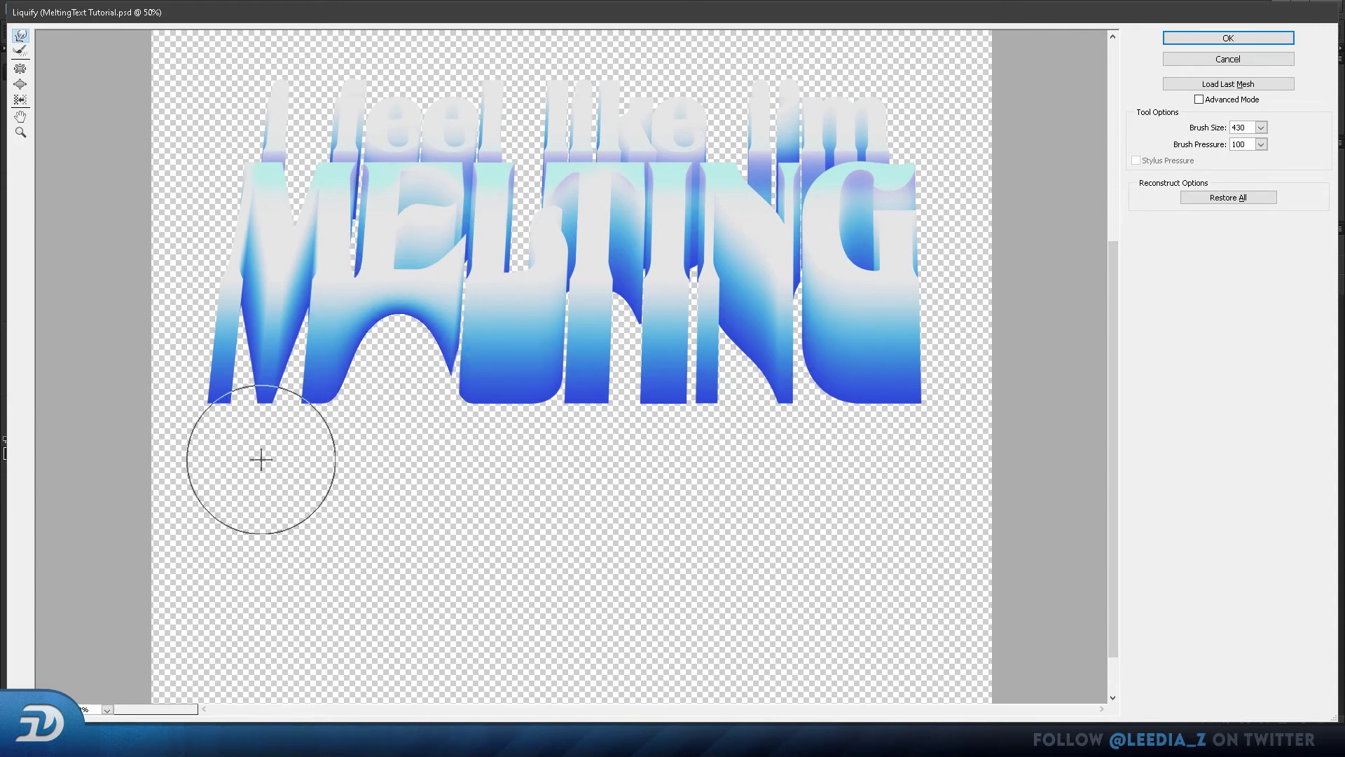
pyautogui.moveTo(261, 456)
pyautogui.mouseDown()
pyautogui.moveTo(272, 359)
pyautogui.moveTo(269, 396)
pyautogui.moveTo(219, 453)
pyautogui.moveTo(202, 410)
pyautogui.moveTo(204, 441)
pyautogui.moveTo(372, 440)
pyautogui.moveTo(514, 365)
pyautogui.moveTo(605, 410)
pyautogui.moveTo(798, 446)
pyautogui.moveTo(880, 416)
pyautogui.moveTo(824, 373)
pyautogui.moveTo(680, 404)
pyautogui.moveTo(461, 383)
pyautogui.moveTo(224, 412)
pyautogui.moveTo(720, 357)
pyautogui.moveTo(847, 399)
pyautogui.mouseUp()
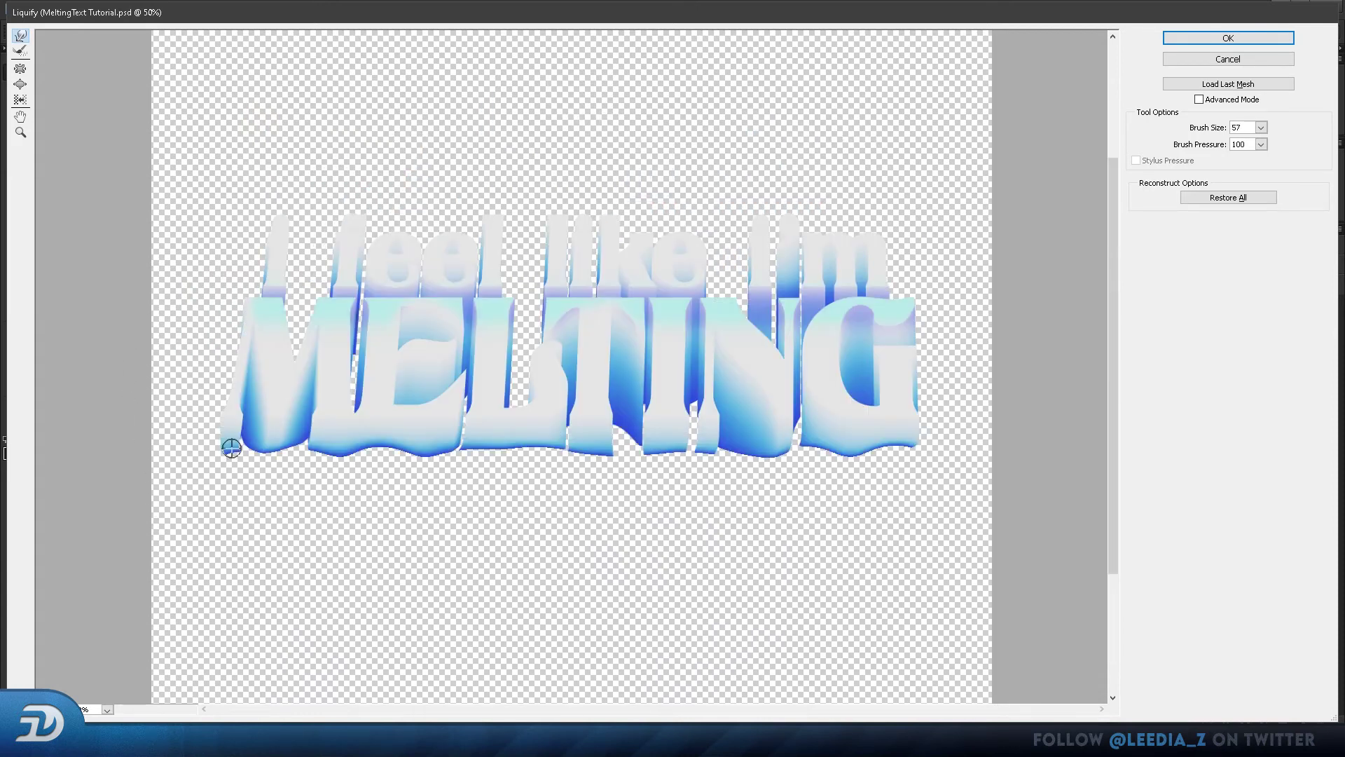
# Step: Pull thin drips of varying lengths down from the wavy edge with a size 57 brush, thicken some at size 126, and apply Liquify
pyautogui.moveTo(225, 444); pyautogui.dragTo(229, 518)
pyautogui.moveTo(224, 454); pyautogui.dragTo(223, 568)
pyautogui.moveTo(226, 516); pyautogui.dragTo(220, 634)
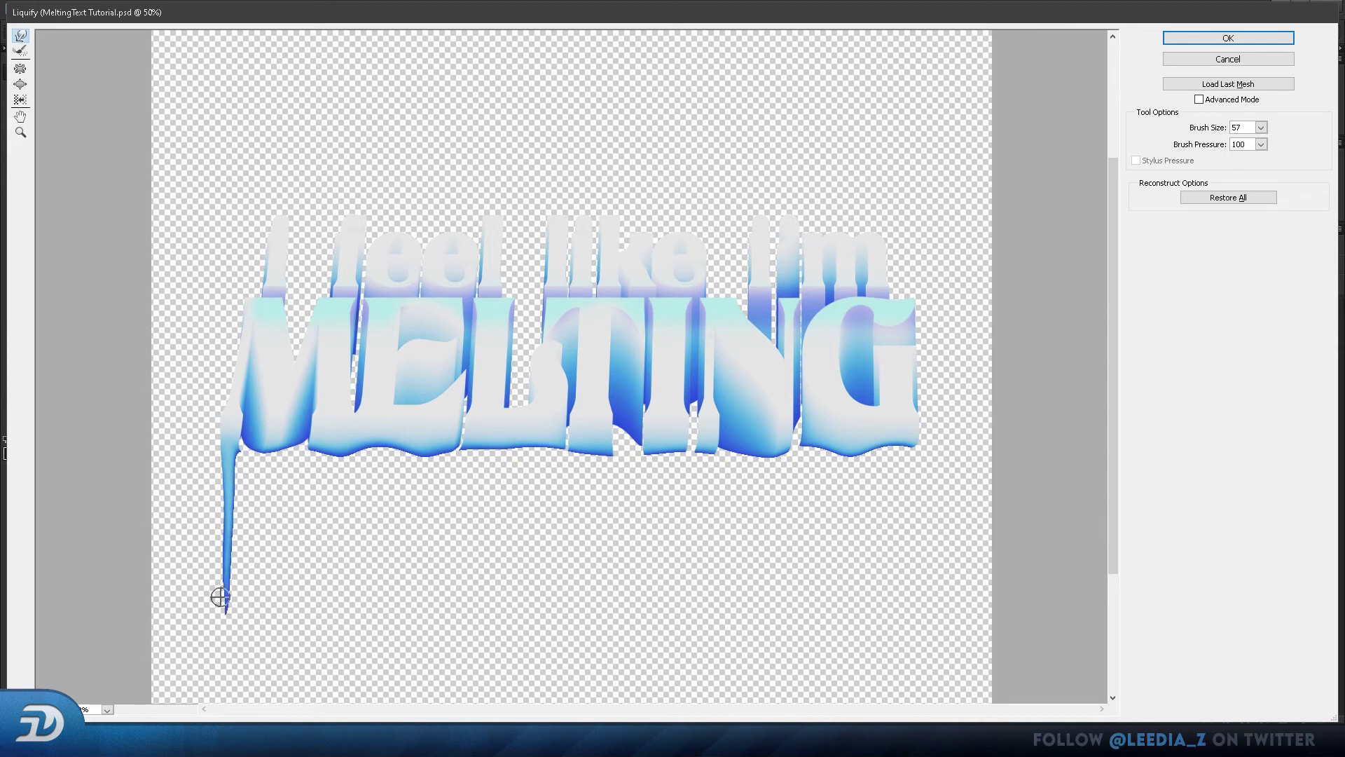
pyautogui.moveTo(239, 459); pyautogui.dragTo(257, 576)
pyautogui.moveTo(281, 454); pyautogui.dragTo(283, 522)
pyautogui.moveTo(308, 443); pyautogui.dragTo(314, 552)
pyautogui.moveTo(444, 449); pyautogui.dragTo(445, 609)
pyautogui.moveTo(424, 455); pyautogui.dragTo(440, 506)
pyautogui.moveTo(403, 445); pyautogui.dragTo(406, 464)
pyautogui.moveTo(485, 443); pyautogui.dragTo(488, 456)
pyautogui.moveTo(504, 441); pyautogui.dragTo(511, 619)
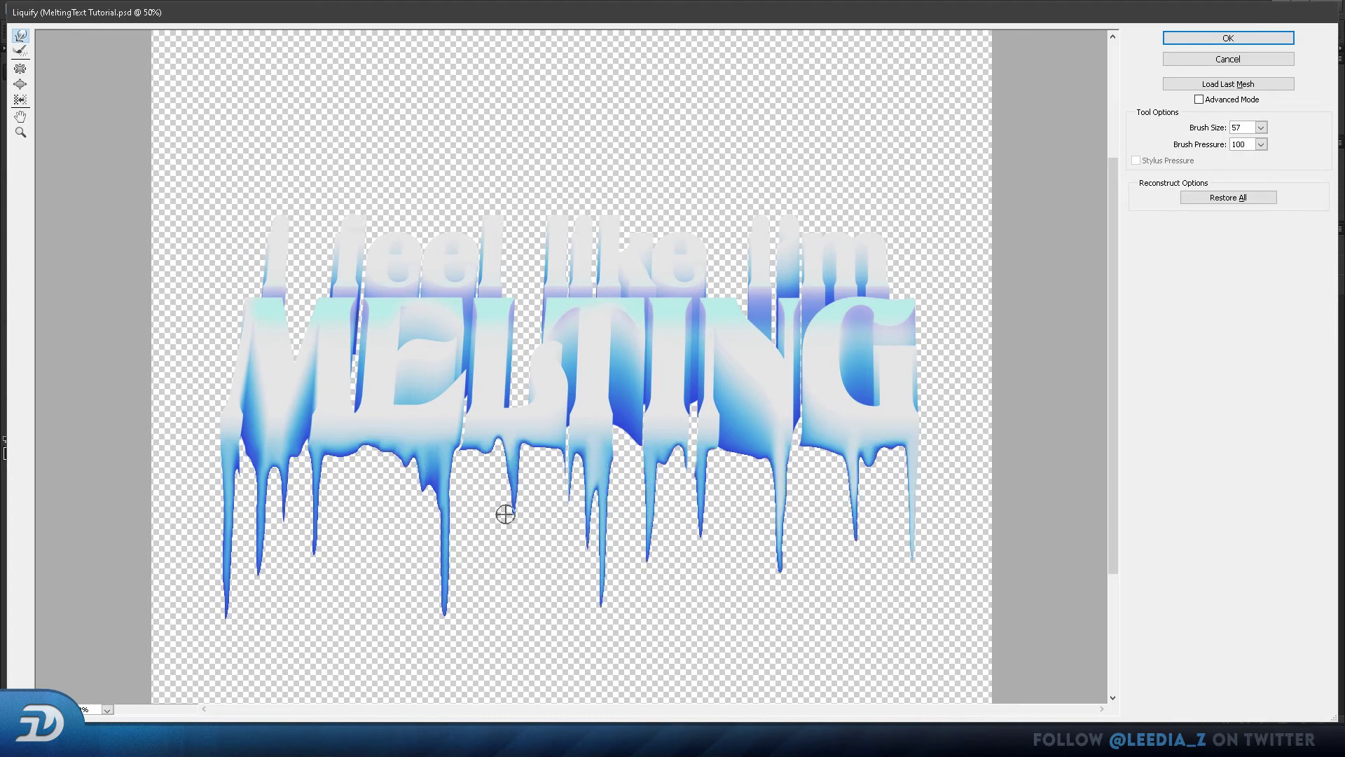
pyautogui.moveTo(551, 445); pyautogui.dragTo(551, 511)
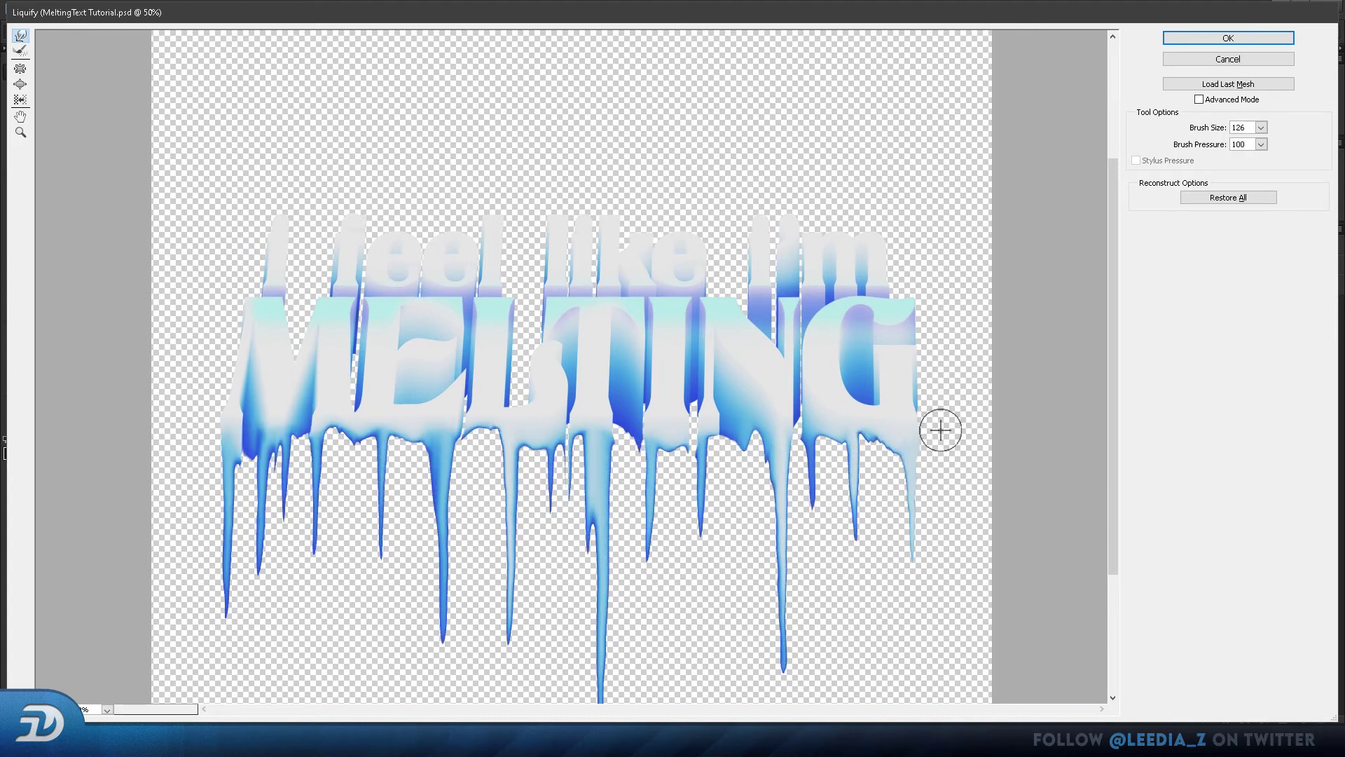
pyautogui.click(1228, 38)
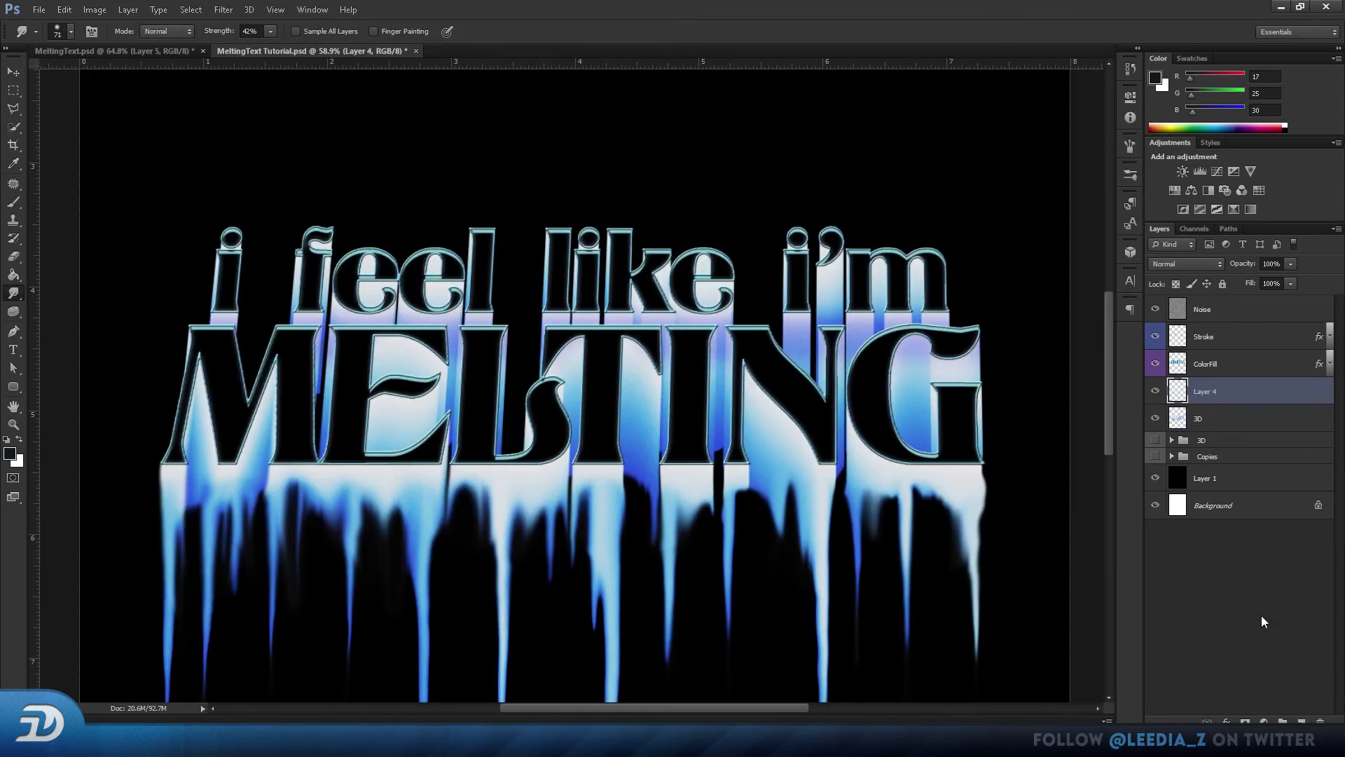
# Step: Clip Layer 4 to the 3D layer and rename it inner shadows
pyautogui.keyDown('alt'); pyautogui.click(1212, 400); pyautogui.keyUp('alt')
pyautogui.doubleClick(1207, 391)
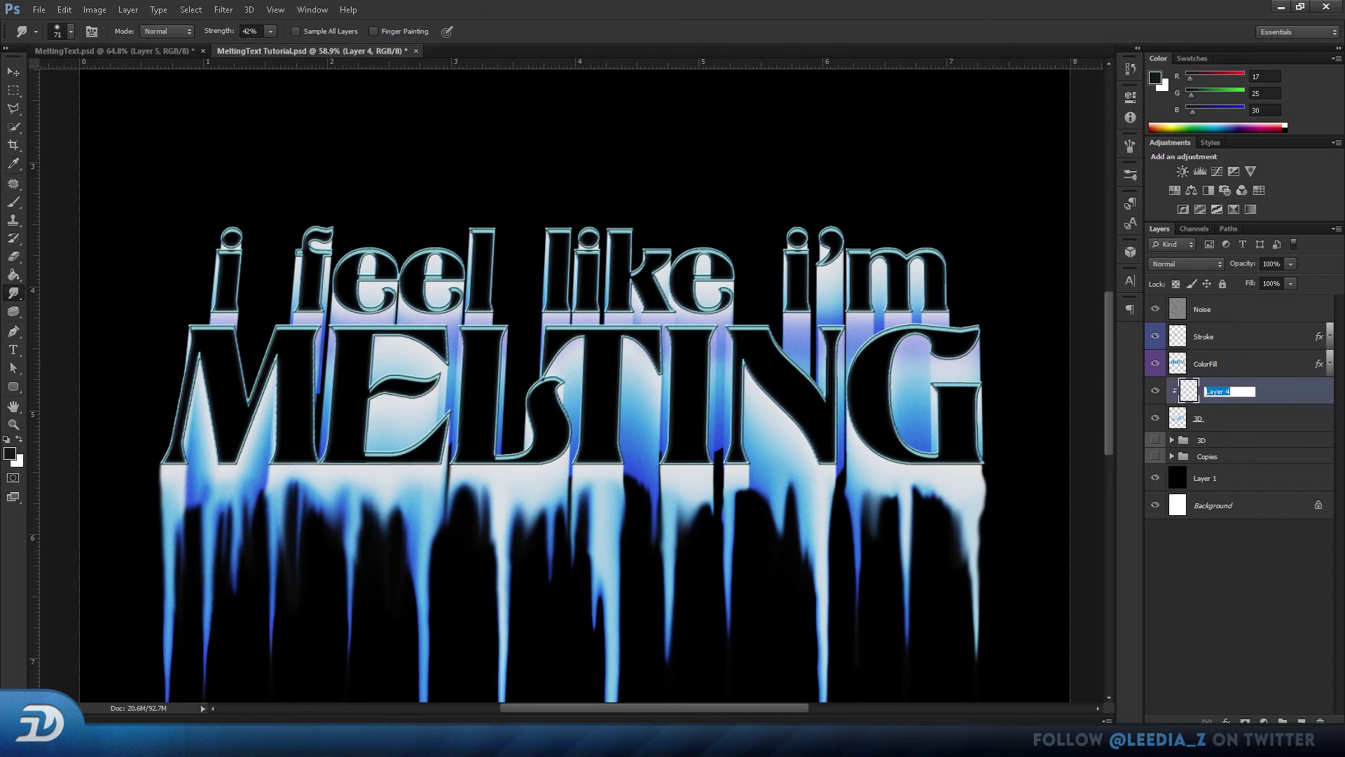
pyautogui.write('inner shadows')
pyautogui.press('Return')
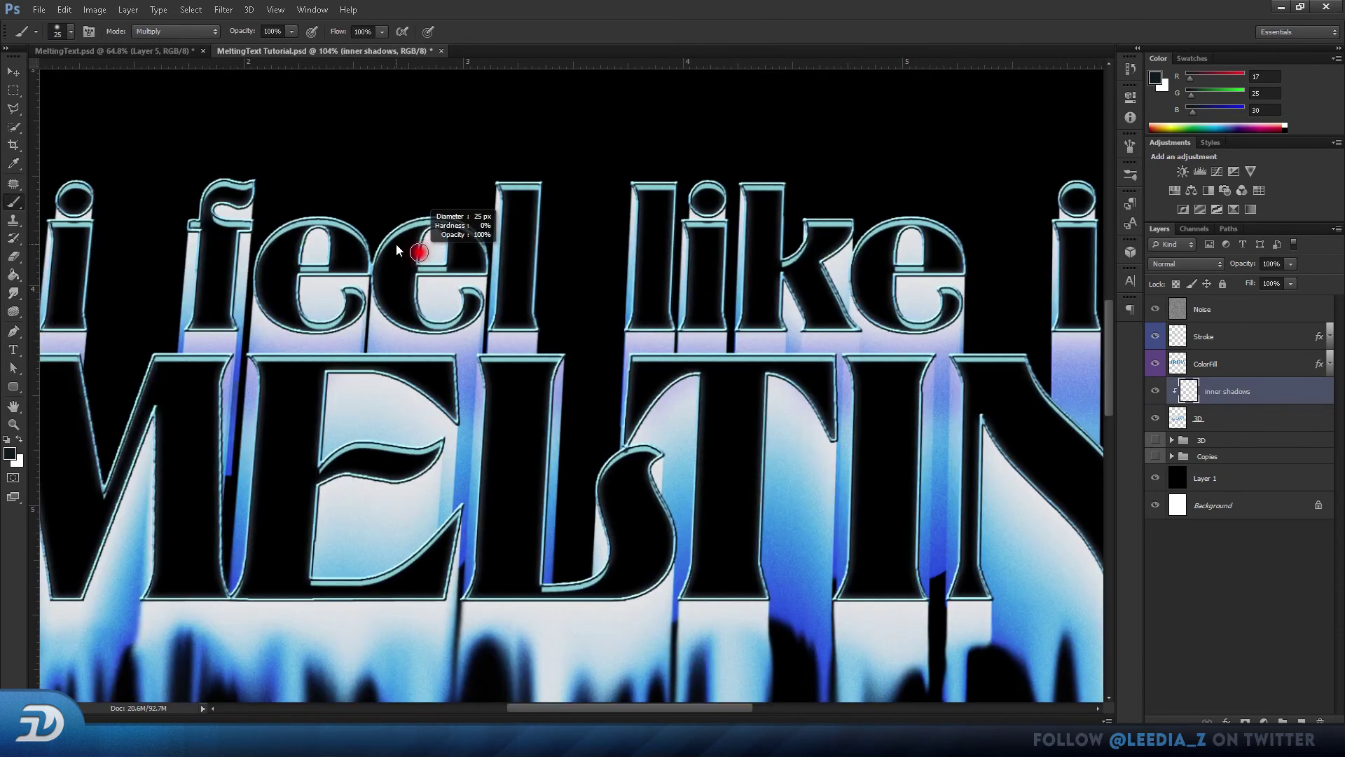
# Step: Brush soft 25 px dark shadows into the openings of the letters on inner shadows, and set the layer to Soft Light
pyautogui.moveTo(424, 258)
pyautogui.mouseDown()
pyautogui.moveTo(440, 251)
pyautogui.moveTo(412, 254)
pyautogui.moveTo(433, 254)
pyautogui.mouseUp()
pyautogui.hotkey('ctrl', 'z')
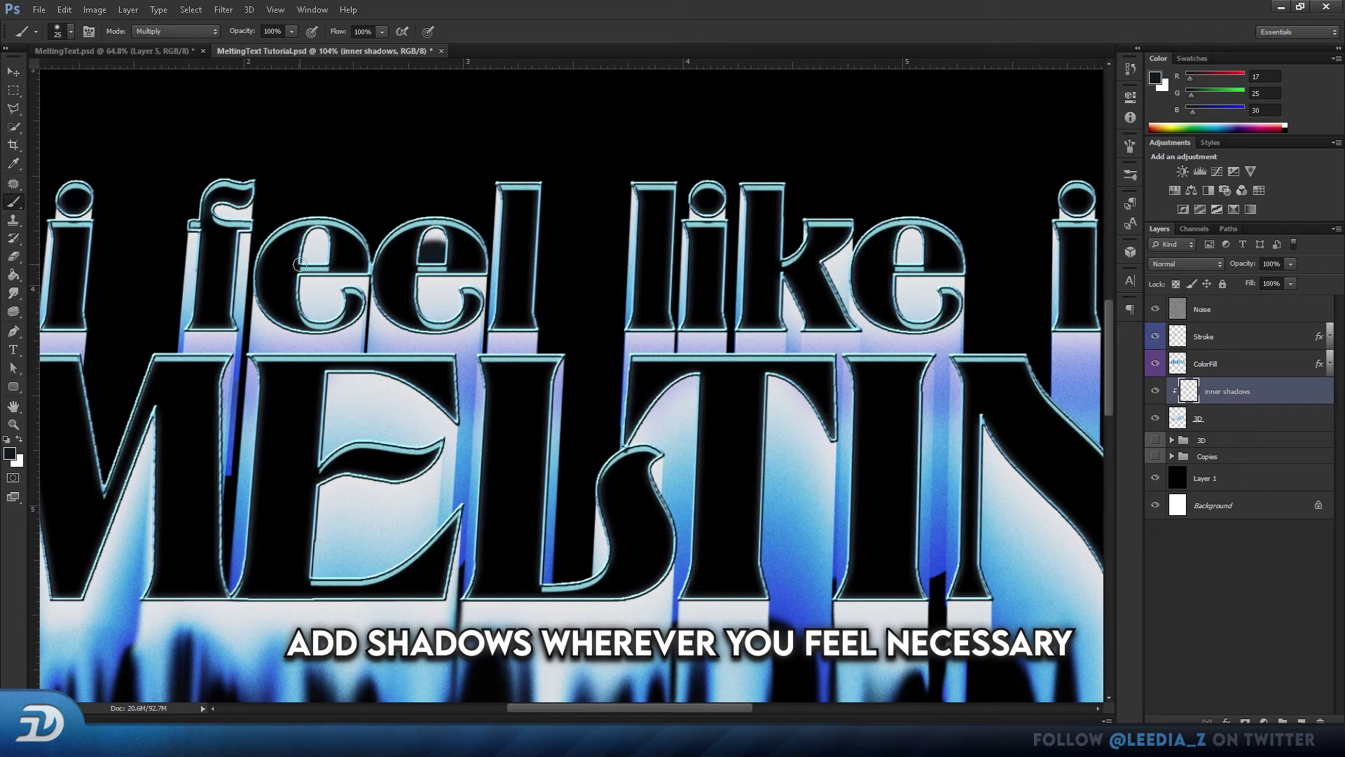
pyautogui.moveTo(299, 264); pyautogui.dragTo(322, 257)
pyautogui.moveTo(895, 265); pyautogui.dragTo(910, 253)
pyautogui.scroll(-2, 981, 281)
pyautogui.hscroll(3, 979, 421)
pyautogui.scroll(-3, 979, 421)
pyautogui.click(1186, 264)
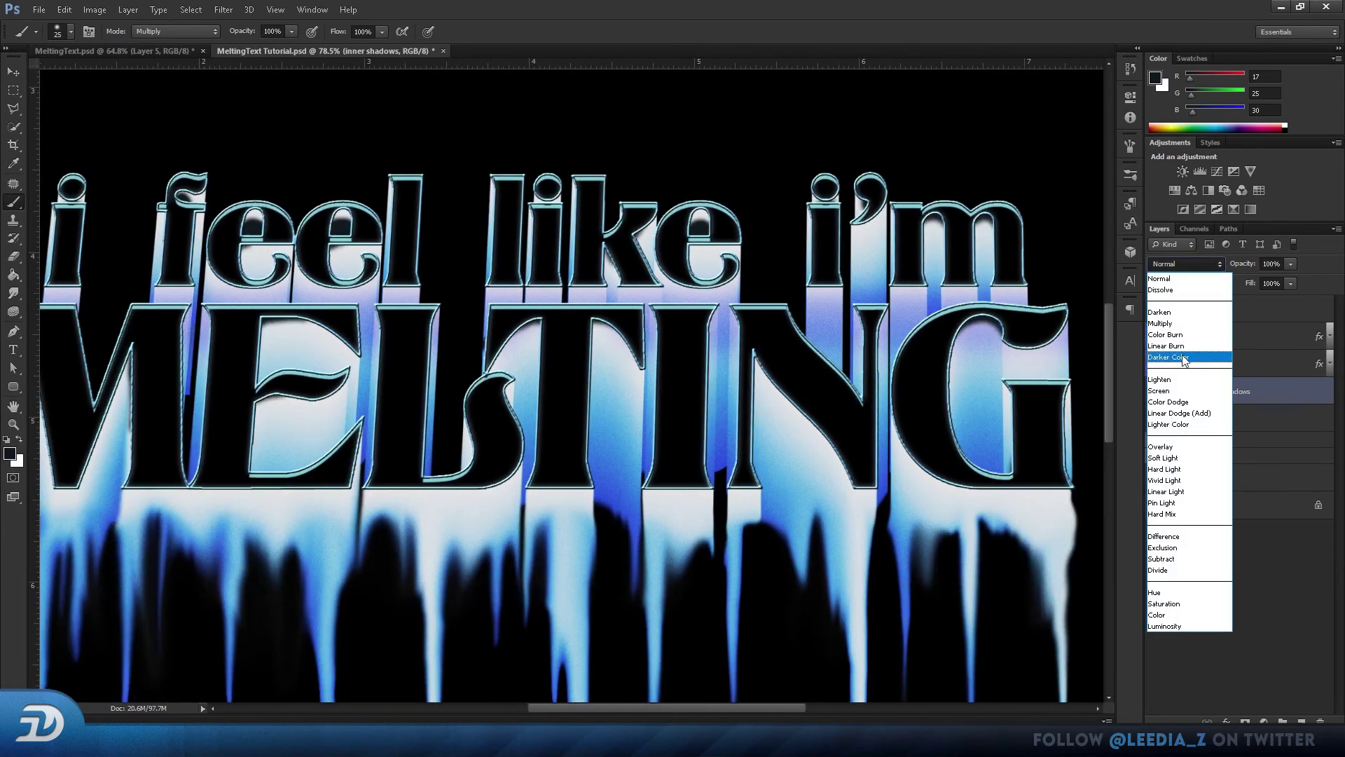
pyautogui.click(1180, 463)
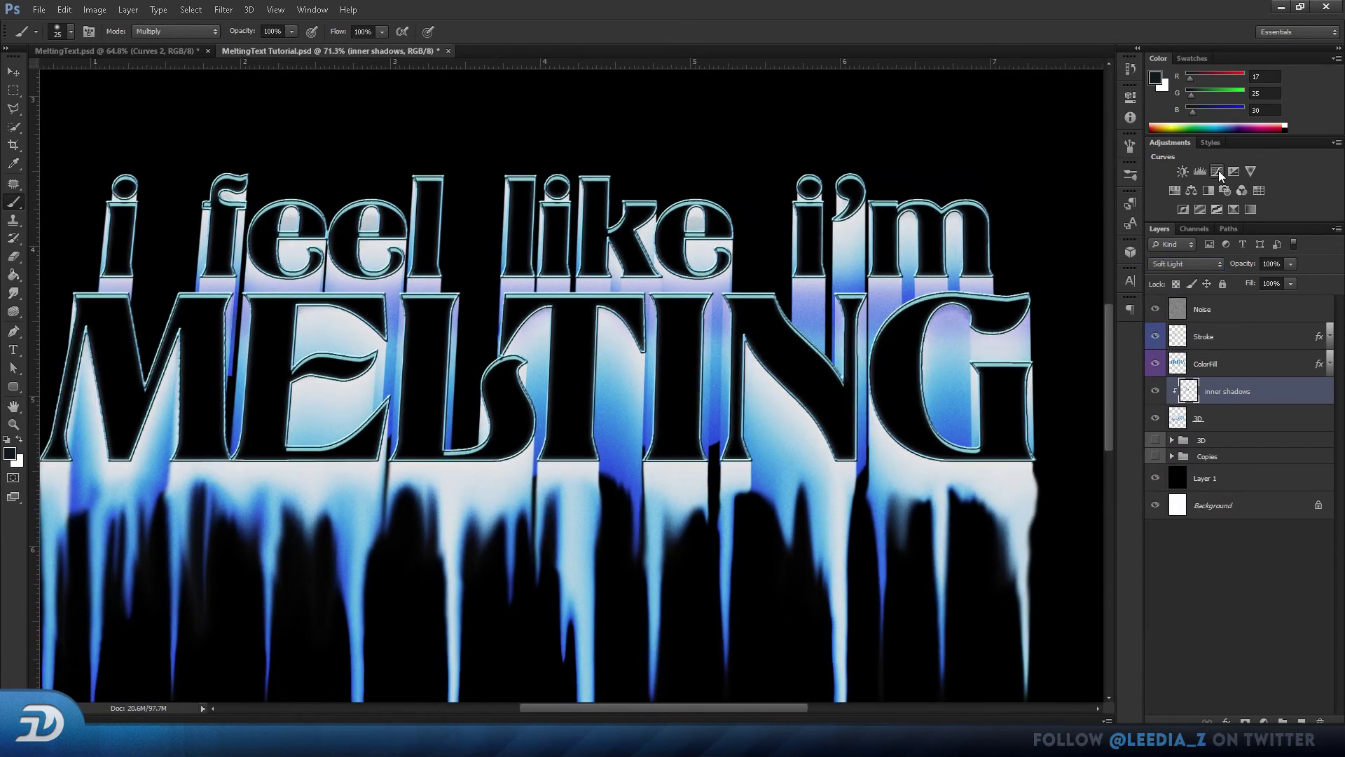
# Step: Add a Curves adjustment above inner shadows, clipped to the 3D layer, that shifts the drips toward purple and saturated blue
pyautogui.click(1218, 171)
pyautogui.click(1245, 399)
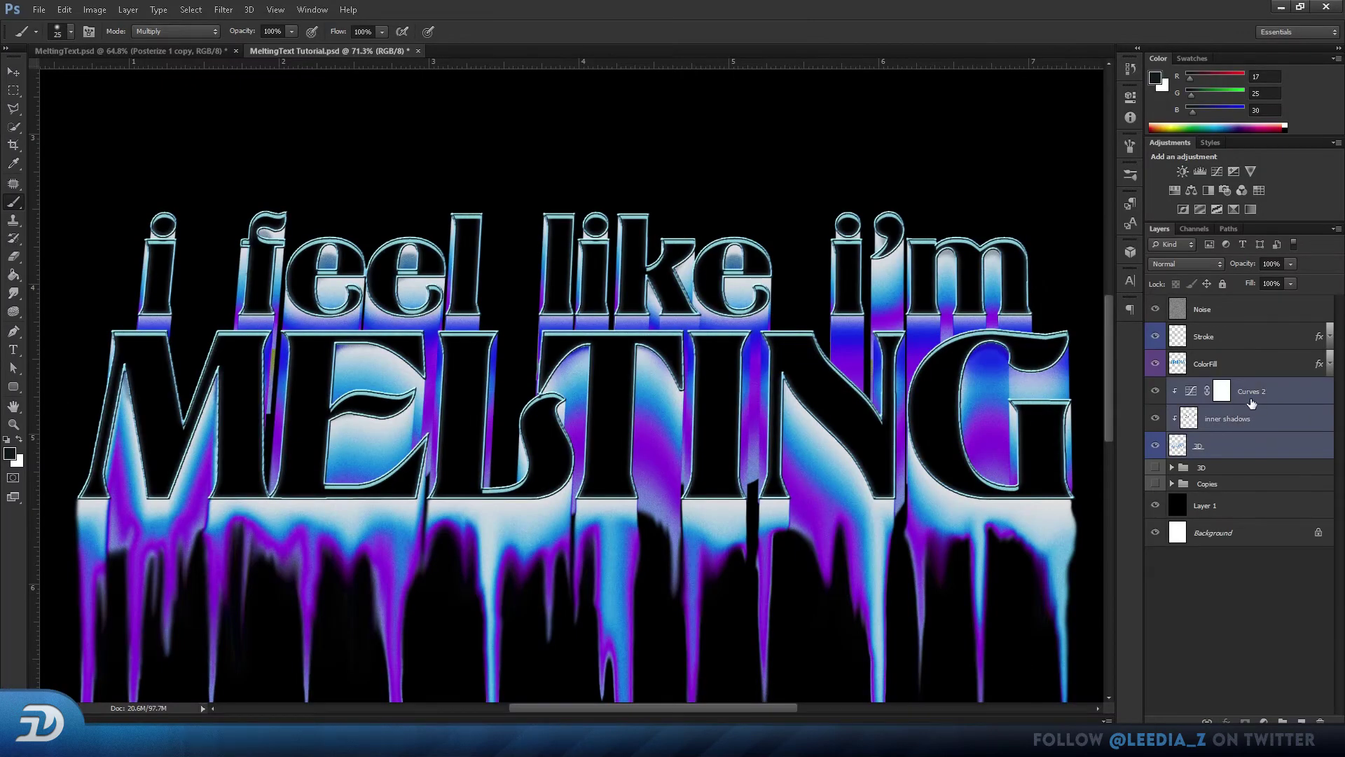
# Step: Make a merged duplicate of the 3D, inner shadows and Curves 2 layers and convert it to a smart object
pyautogui.hotkey('ctrl', 'j')
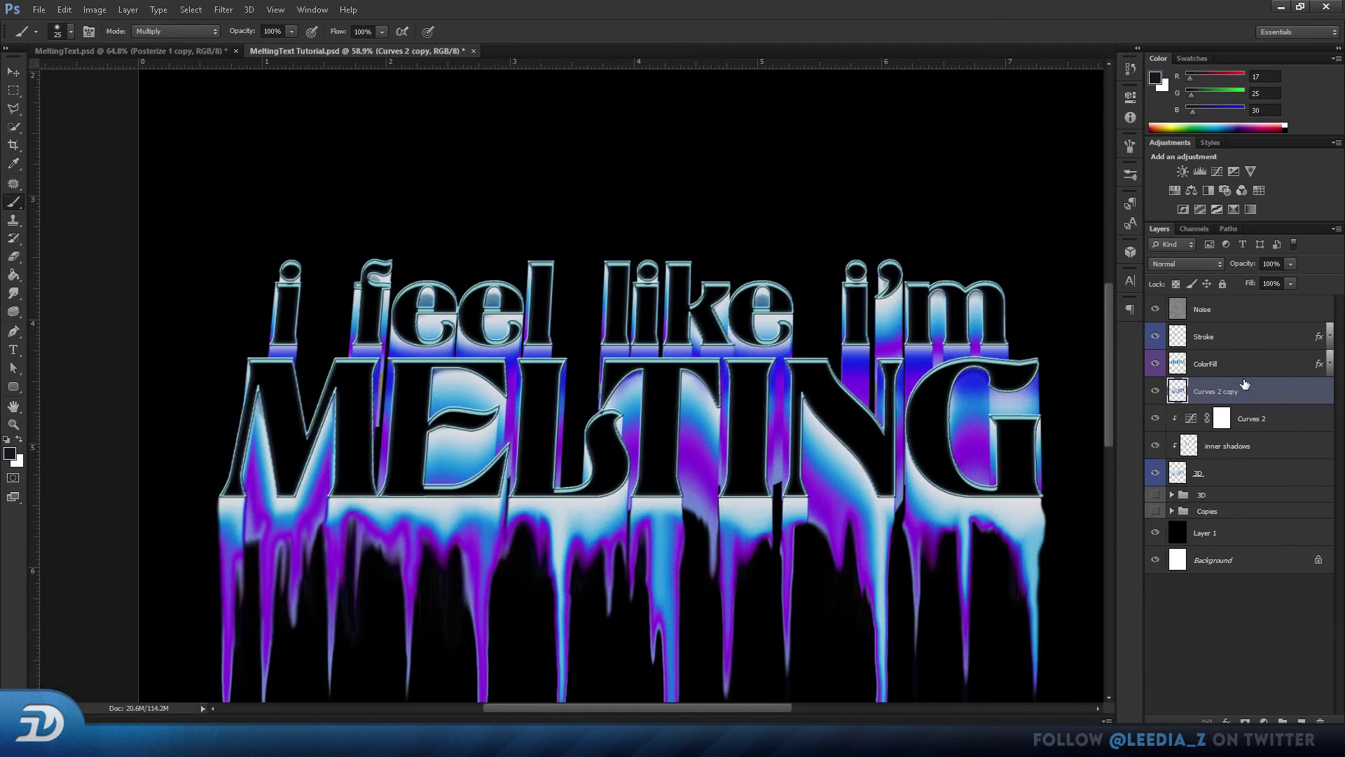
pyautogui.rightClick(1241, 391)
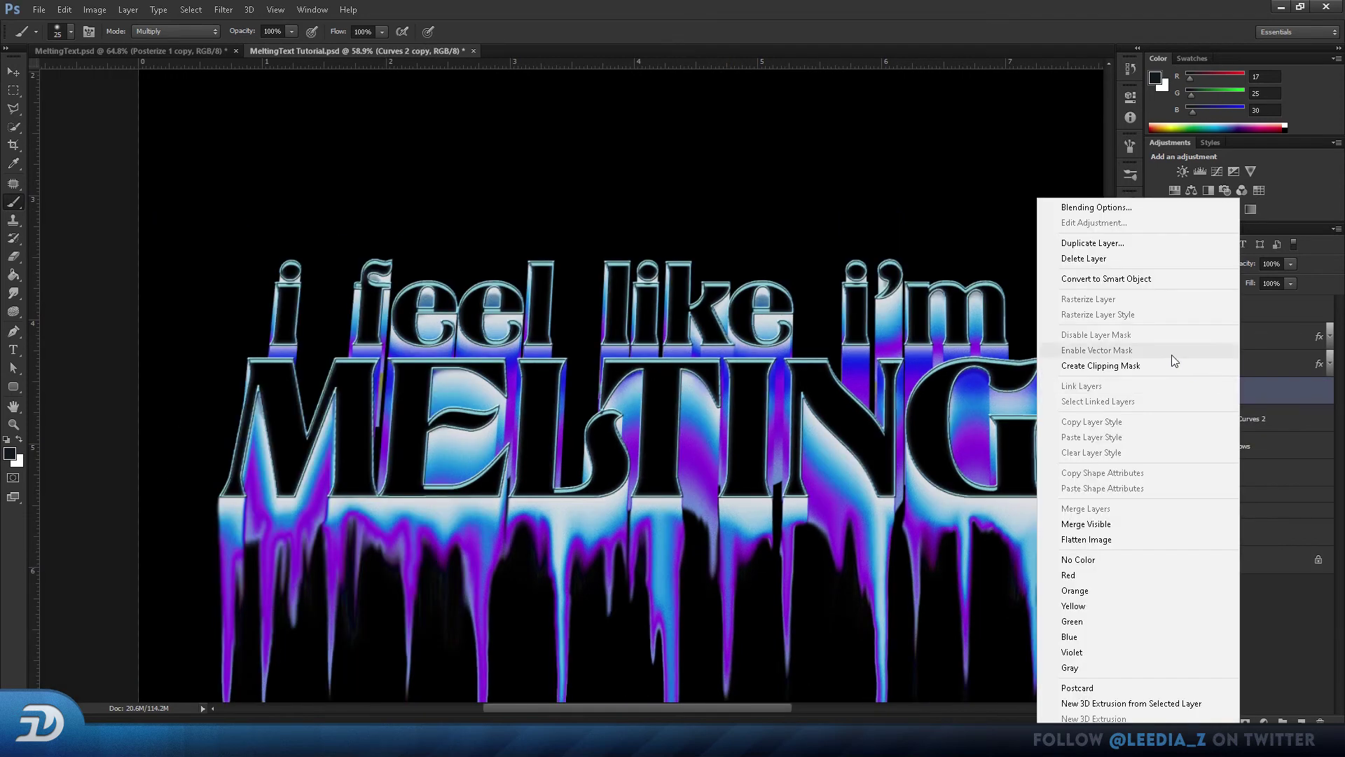
pyautogui.click(1115, 280)
# Step: Apply a Motion Blur to the Curves 2 copy smart object, then blend it in Screen mode at reduced opacity
pyautogui.click(223, 10)
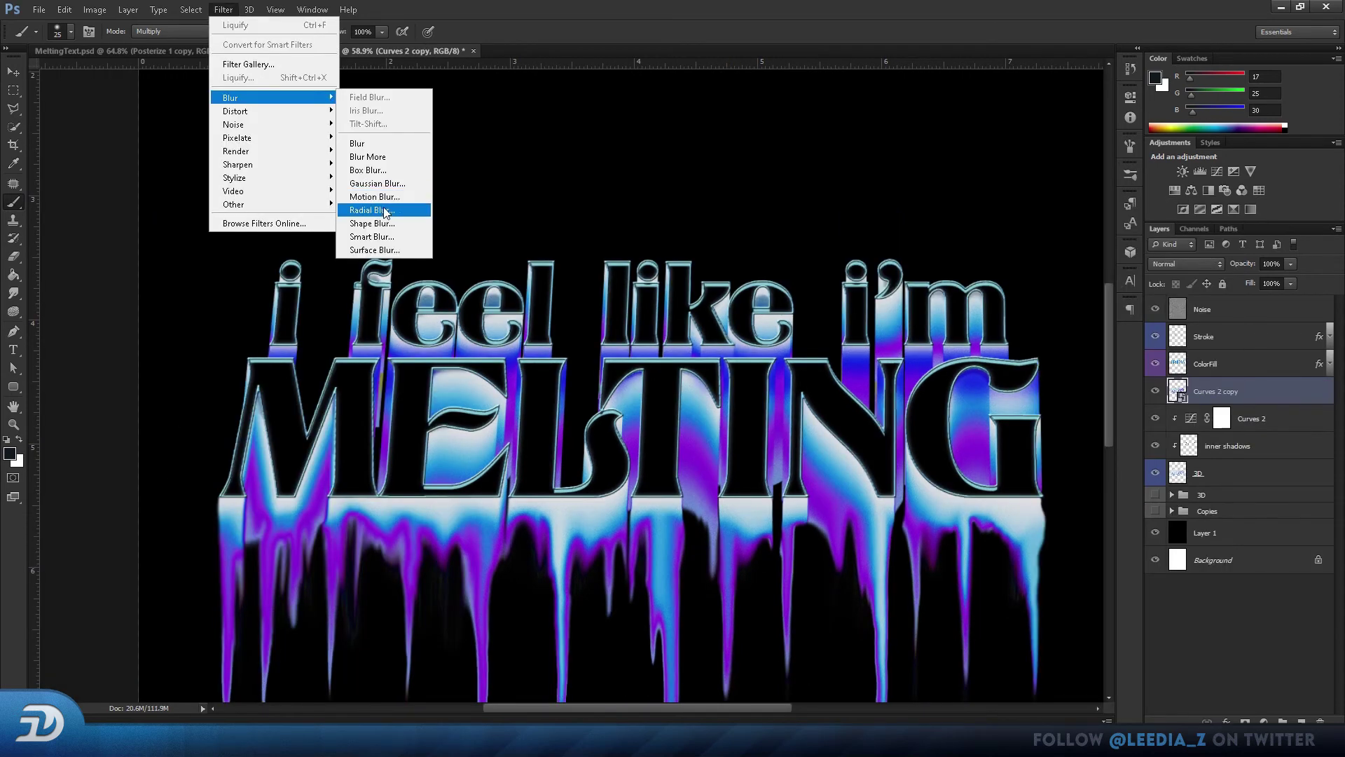
pyautogui.click(386, 207)
pyautogui.click(1096, 376)
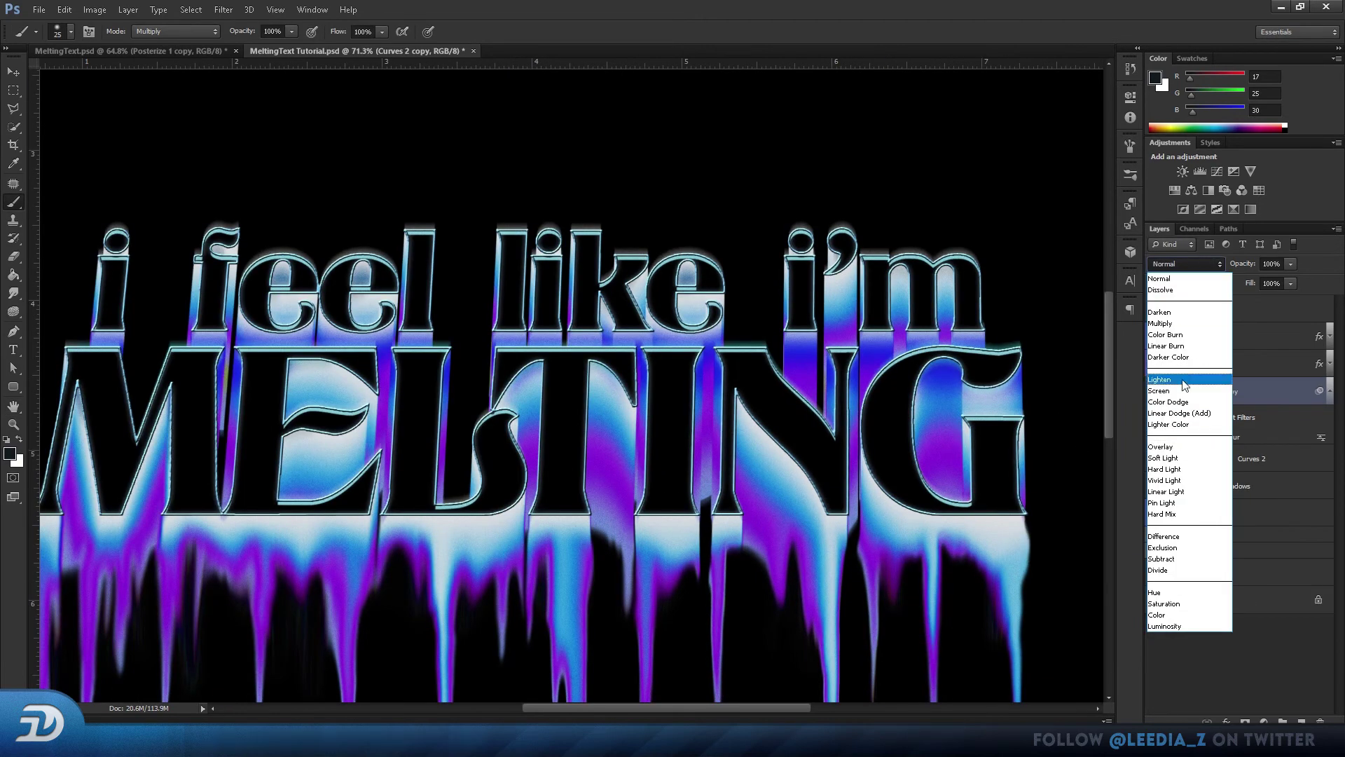
pyautogui.click(1181, 390)
pyautogui.moveTo(1242, 266); pyautogui.dragTo(1210, 269)
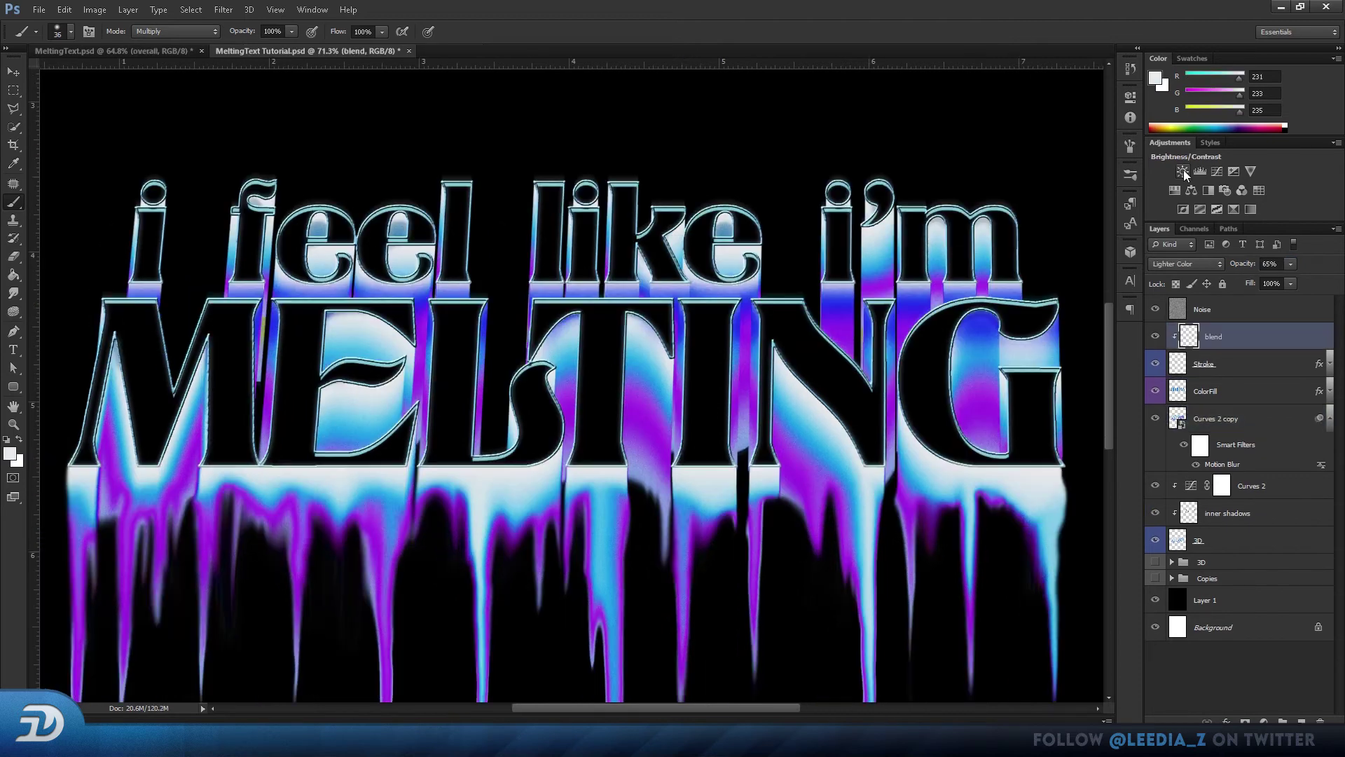
# Step: Add a Curves adjustment above the blend layer and rename it Main Curves
pyautogui.click(1217, 171)
pyautogui.doubleClick(1249, 337)
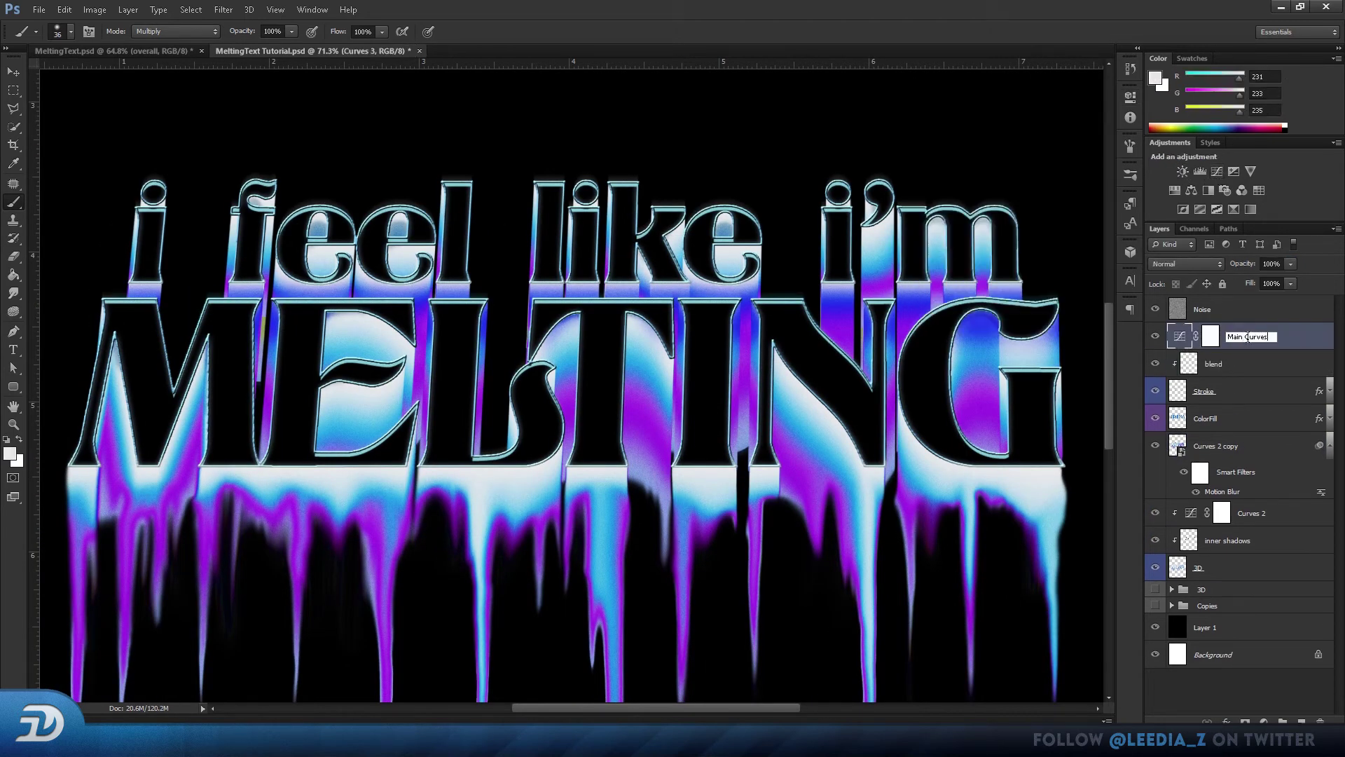
pyautogui.press('Return')
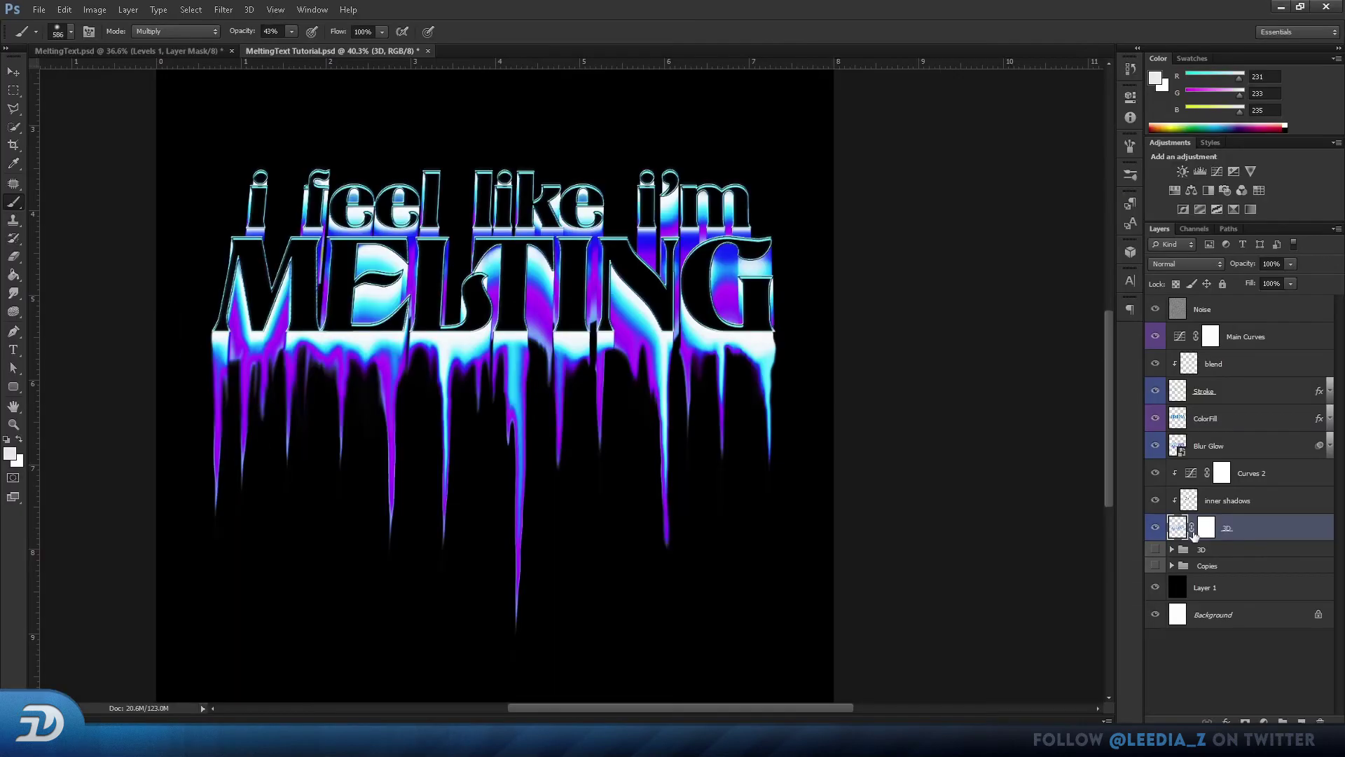
# Step: Fade the lower drips by painting black on the 3D layer's mask with a large soft brush at 43% opacity
pyautogui.click(1205, 526)
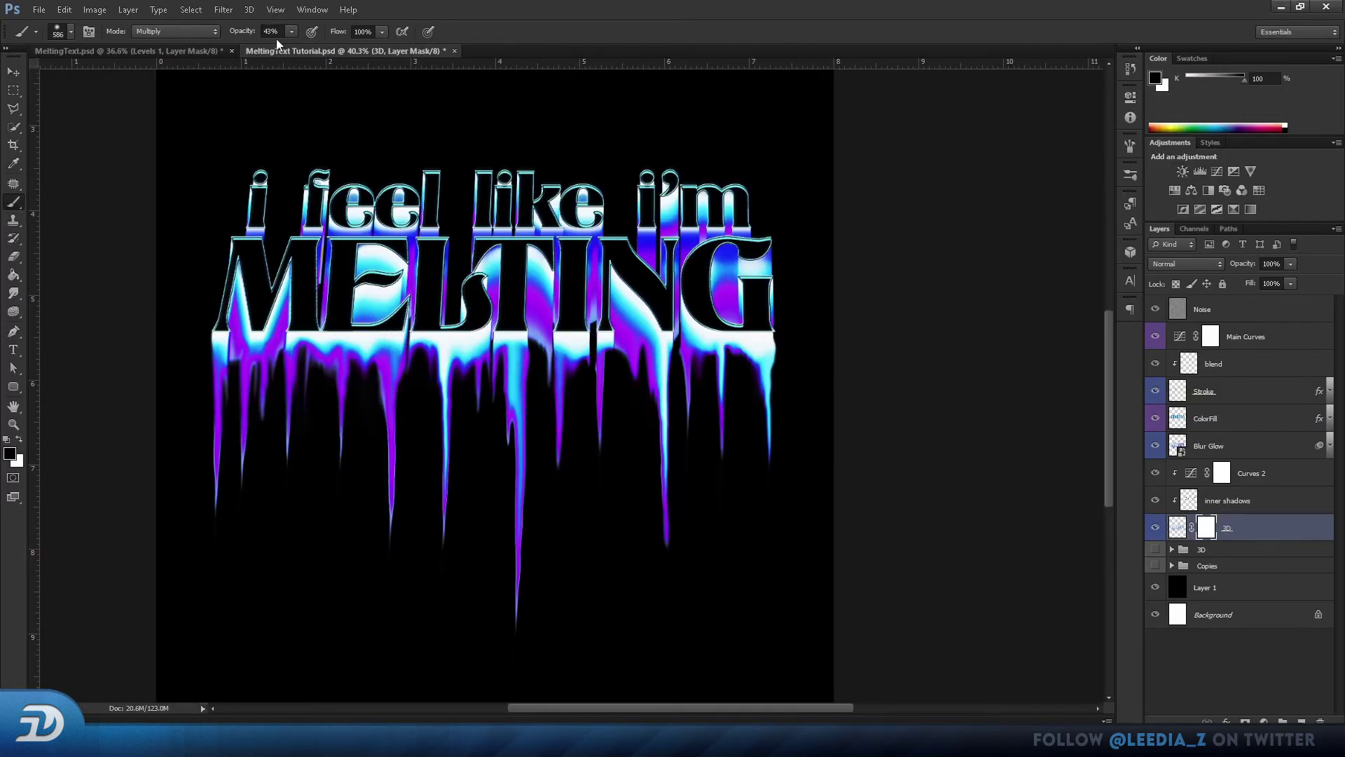
pyautogui.scroll(-3, 240, 511)
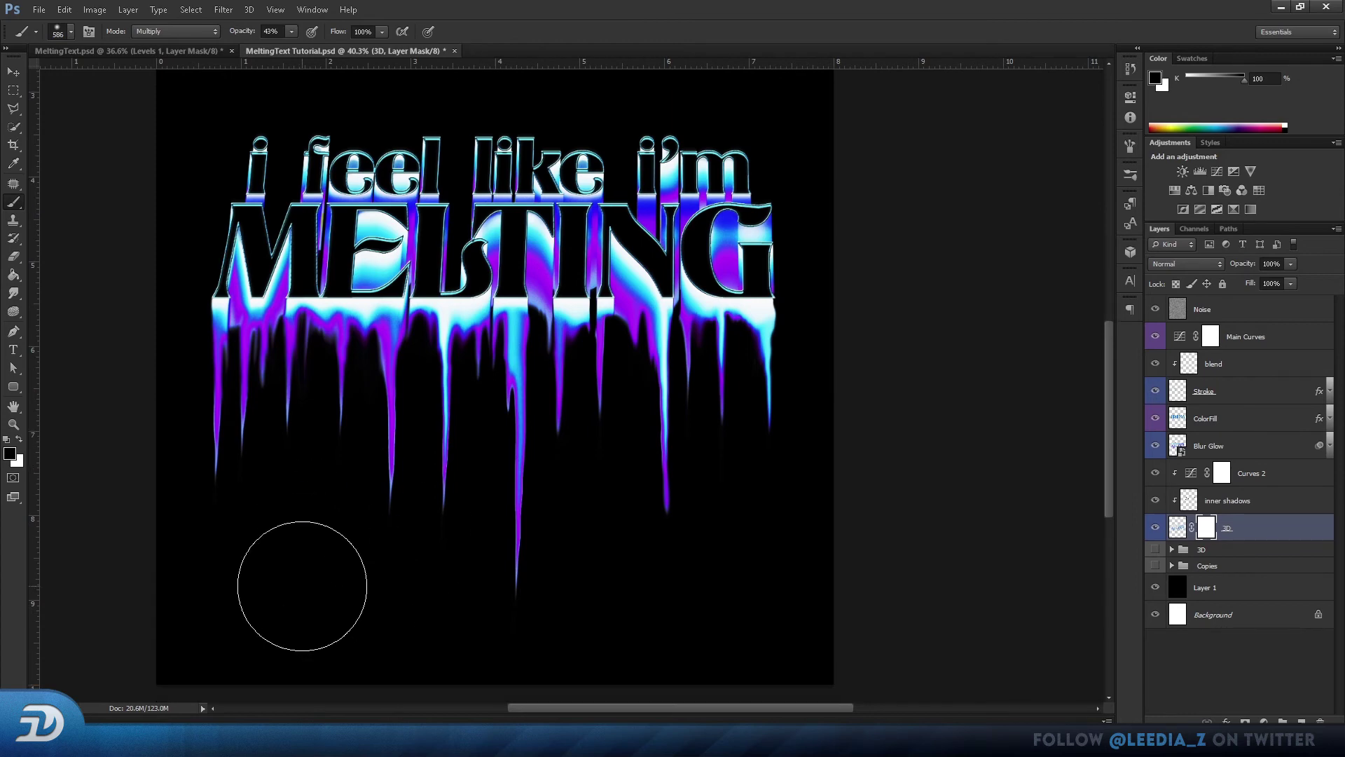
pyautogui.moveTo(201, 435); pyautogui.dragTo(347, 490)
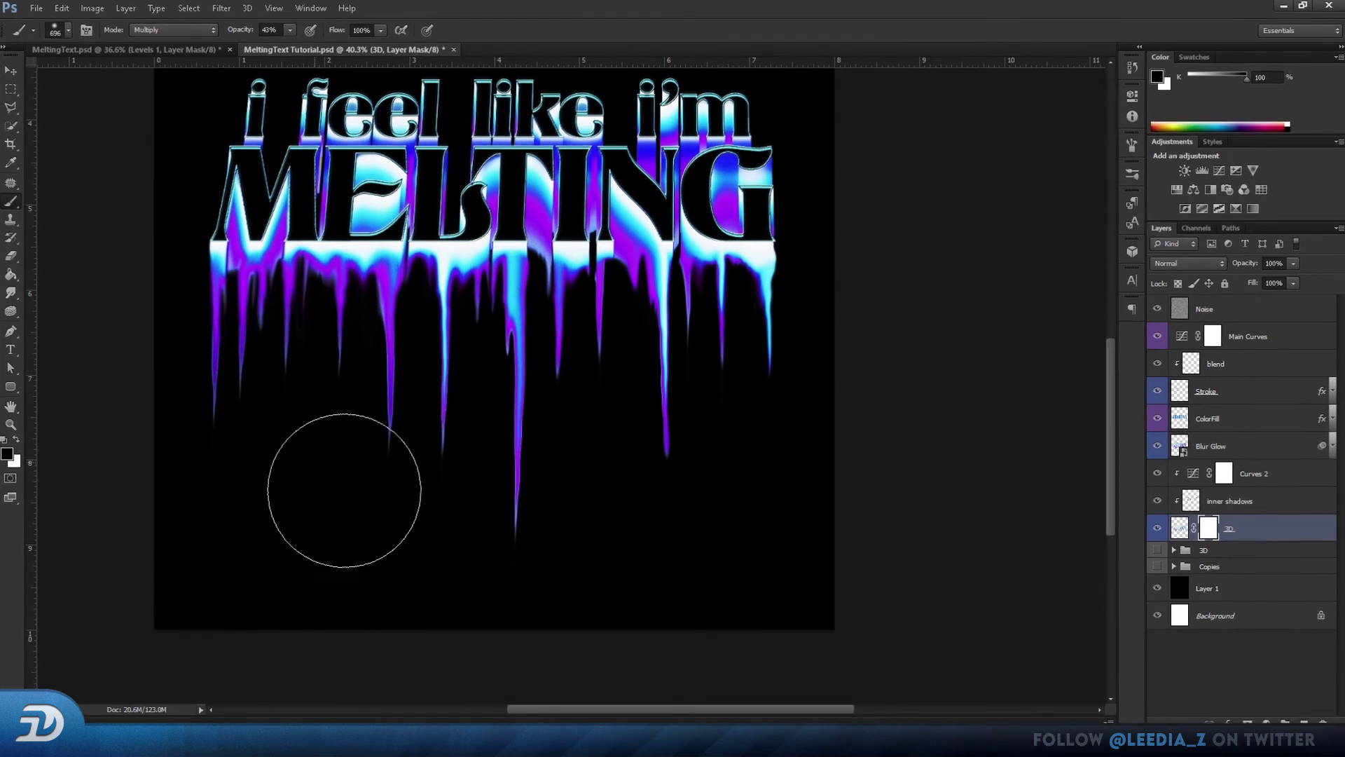
pyautogui.keyDown('alt'); pyautogui.rightClick(358, 414); pyautogui.keyUp('alt')
pyautogui.moveTo(357, 414); pyautogui.dragTo(430, 487)
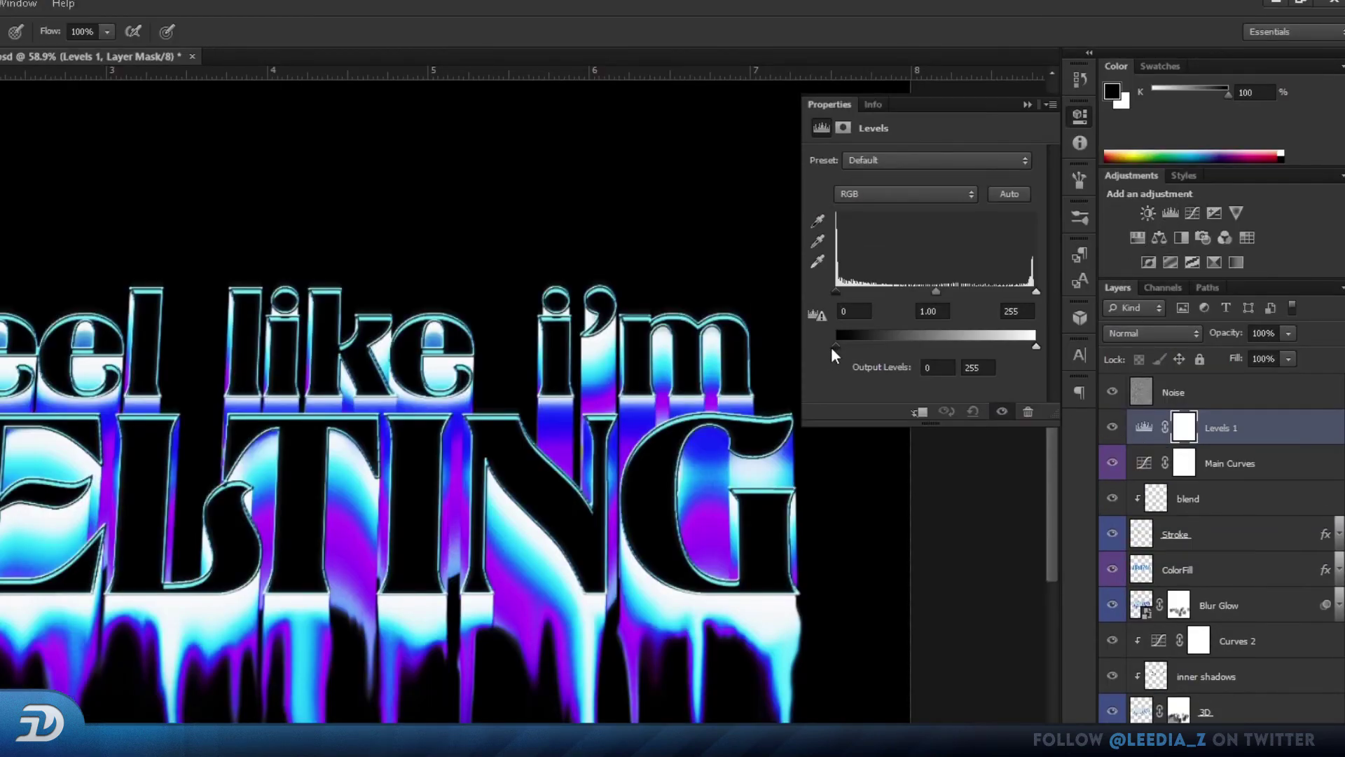
# Step: Raise the output black level of Levels 1 to 10, compare before and after, and label the layer red
pyautogui.moveTo(834, 346); pyautogui.dragTo(844, 348)
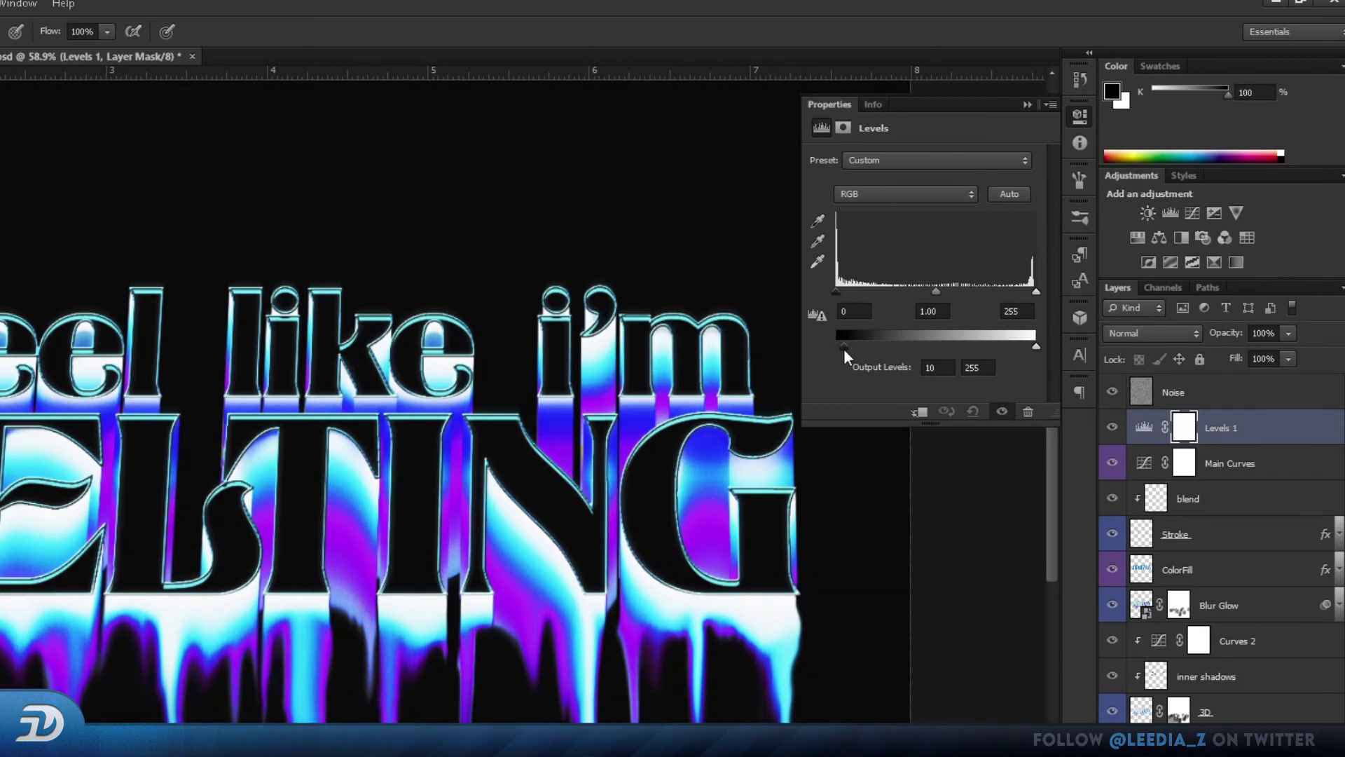
pyautogui.click(1002, 413)
pyautogui.click(1002, 413)
pyautogui.click(1002, 412)
pyautogui.click(1002, 413)
pyautogui.click(1143, 427)
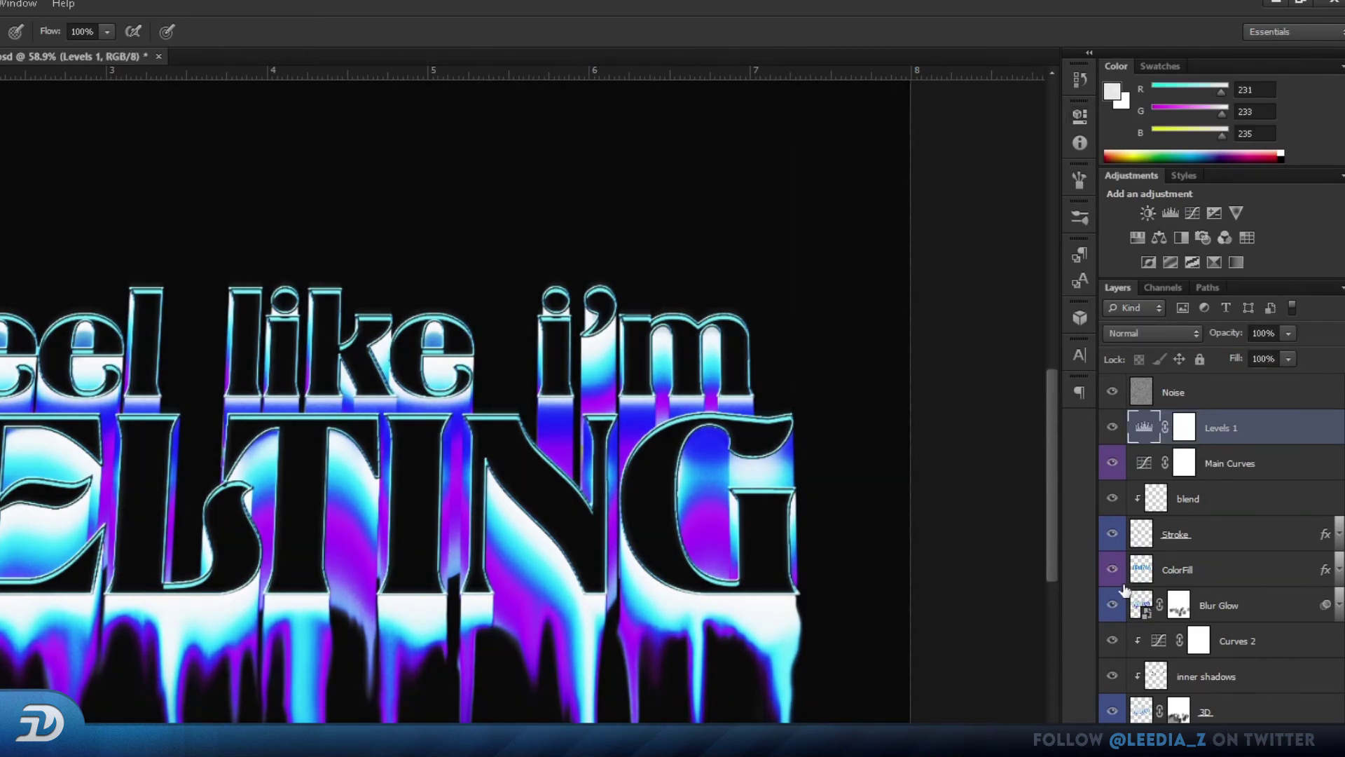
pyautogui.rightClick(1124, 449)
pyautogui.click(1187, 517)
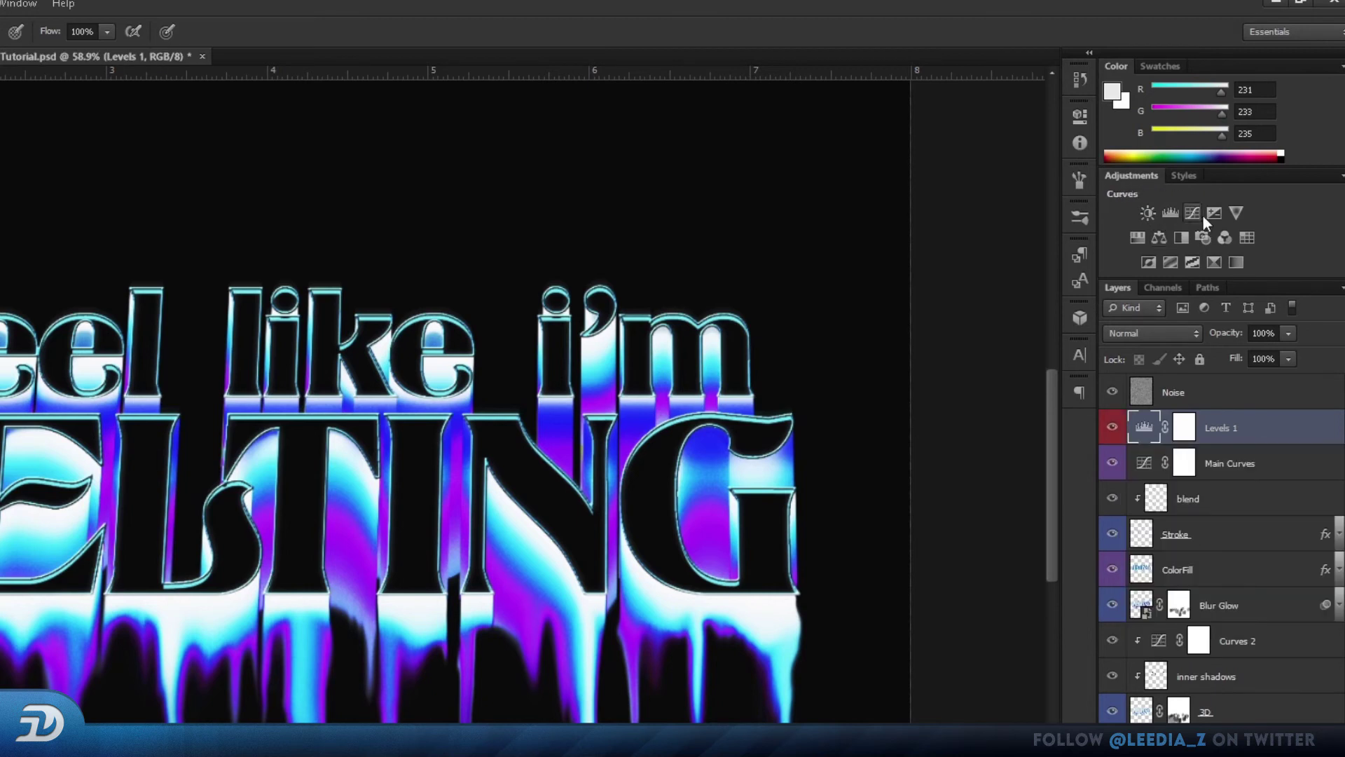
# Step: Add a Hue/Saturation adjustment above Levels 1, set the Blues hue to -23 and slightly lower their lightness
pyautogui.click(1137, 238)
pyautogui.click(883, 182)
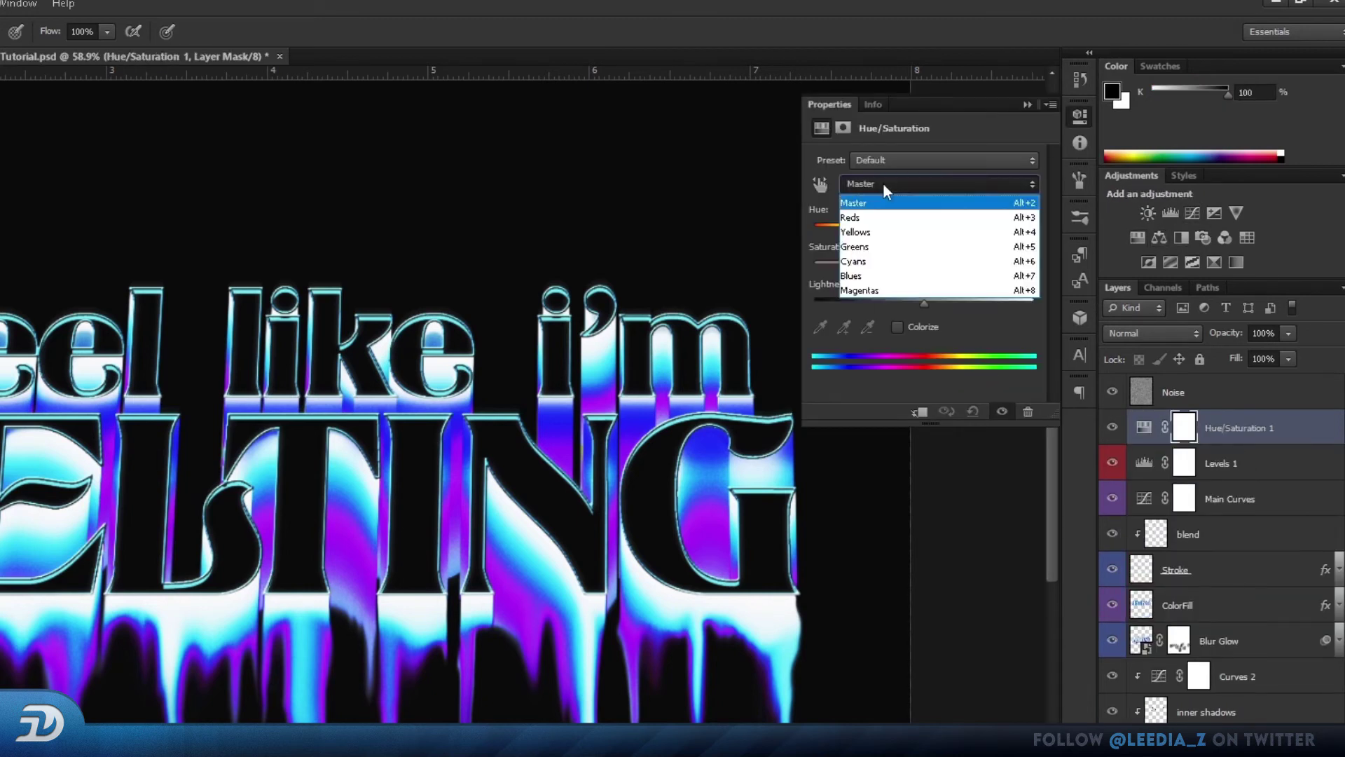
pyautogui.click(889, 276)
pyautogui.moveTo(924, 227); pyautogui.dragTo(899, 228)
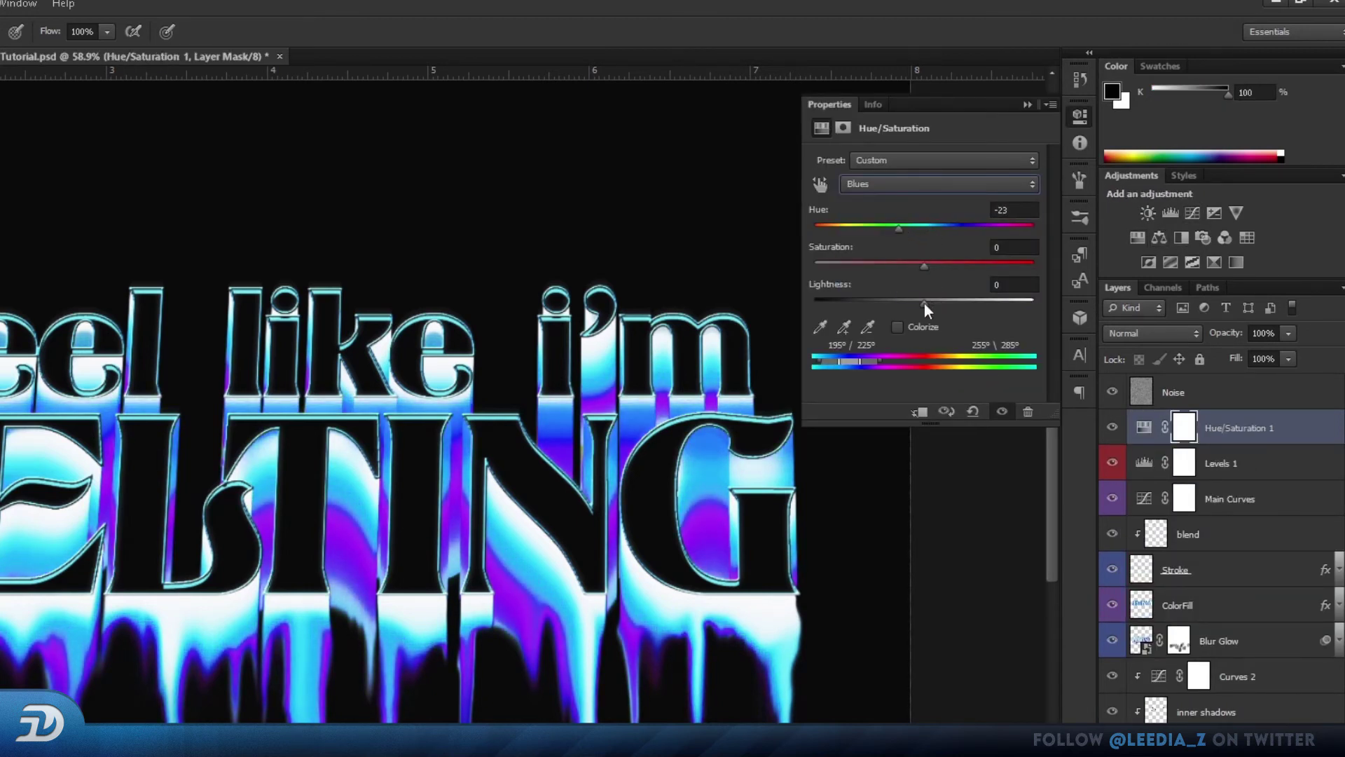
pyautogui.moveTo(915, 308); pyautogui.dragTo(918, 308)
pyautogui.click(1002, 413)
# Step: Shift the Magentas hue toward blue with higher saturation in Hue/Saturation 1, and label the layer yellow
pyautogui.click(926, 180)
pyautogui.click(910, 297)
pyautogui.moveTo(925, 228); pyautogui.dragTo(847, 230)
pyautogui.moveTo(924, 266); pyautogui.dragTo(982, 313)
pyautogui.click(1144, 427)
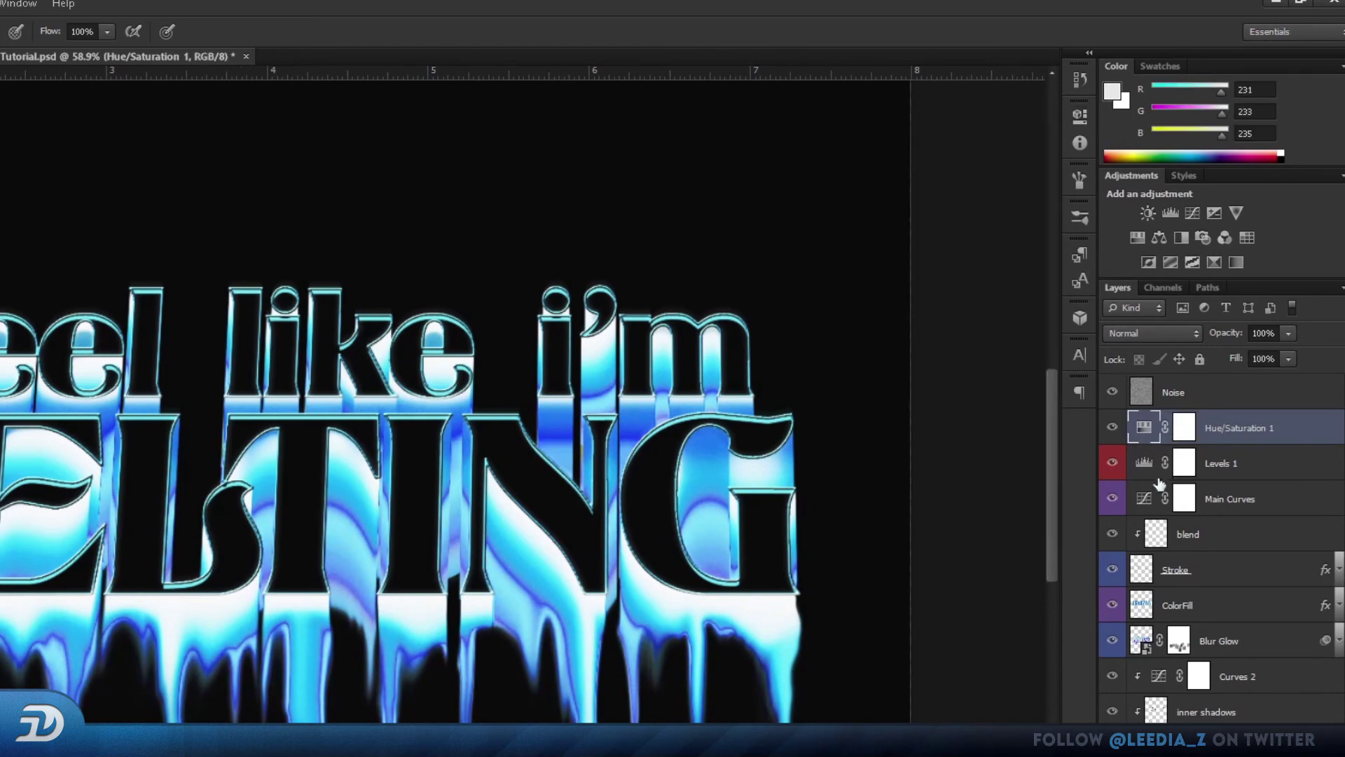
pyautogui.rightClick(1112, 427)
pyautogui.click(1163, 557)
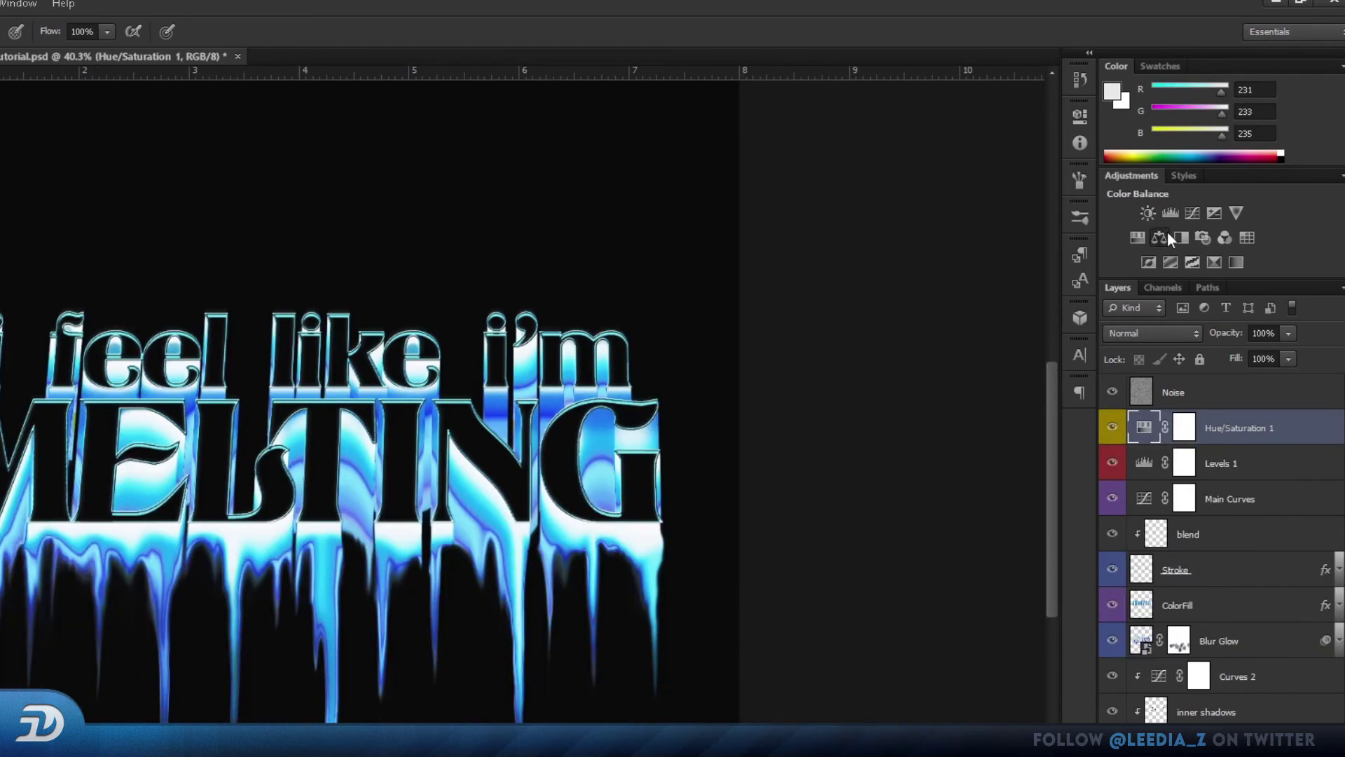
# Step: Add a green-labelled Color Balance adjustment above Hue/Saturation 1 that tints the dark background toward teal
pyautogui.click(1159, 238)
pyautogui.rightClick(1112, 427)
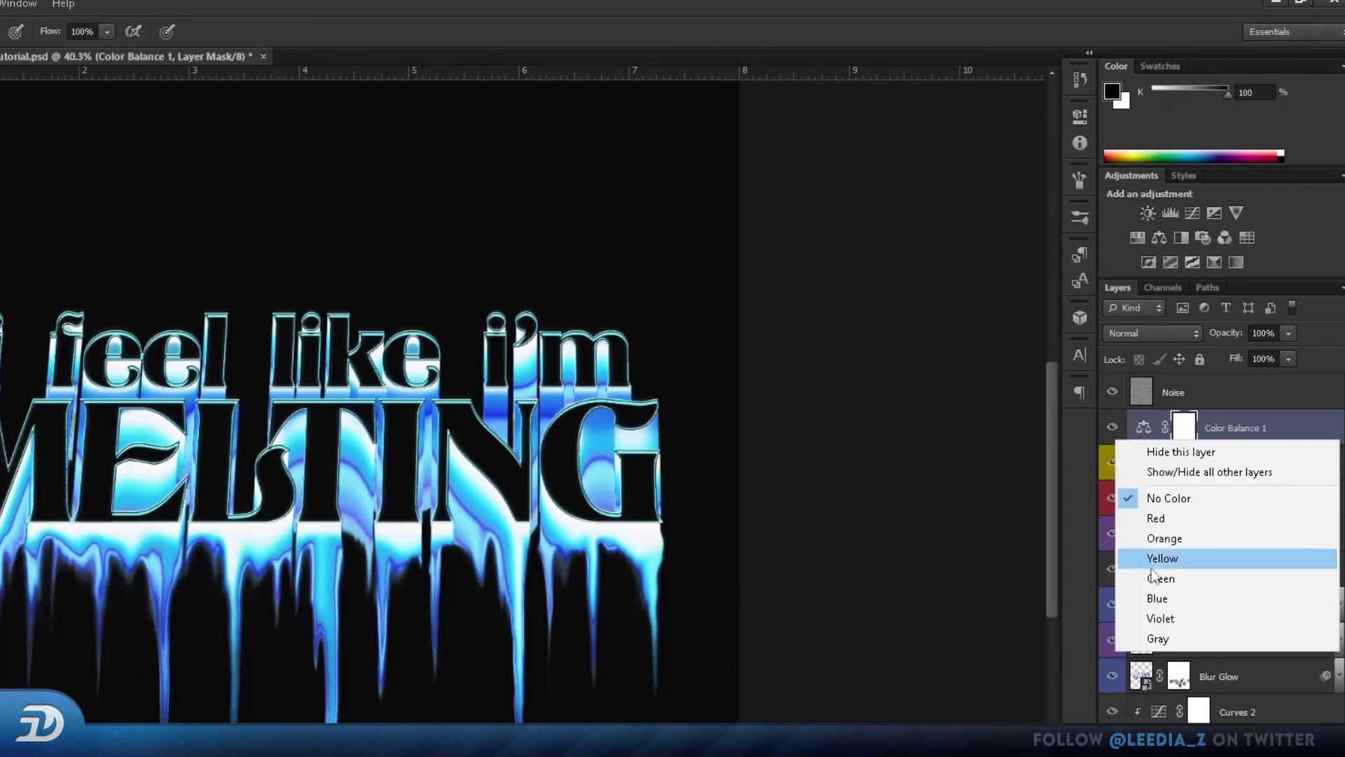
pyautogui.click(1161, 578)
pyautogui.doubleClick(1144, 427)
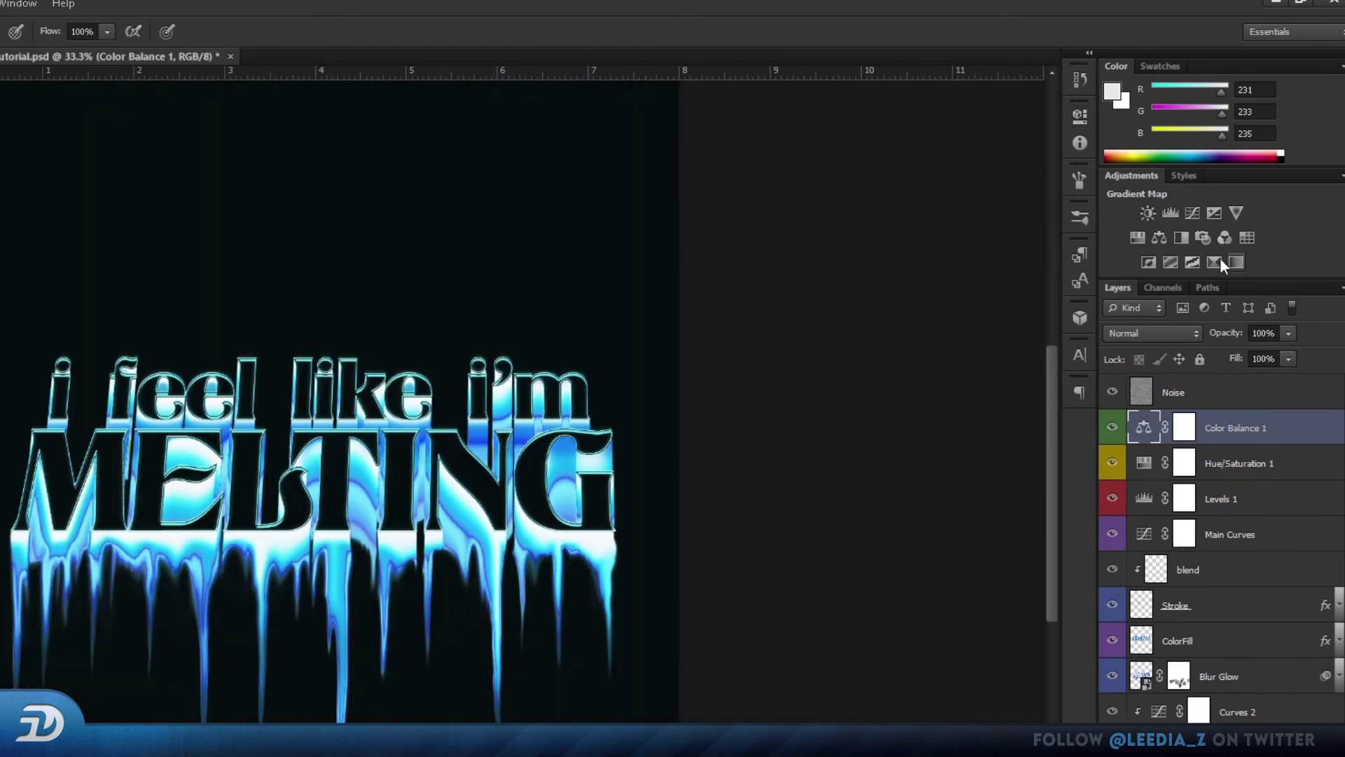
# Step: Add a Gradient Map above Color Balance 1 and set its starting color stop to dark blue-black #0f1618
pyautogui.click(1217, 261)
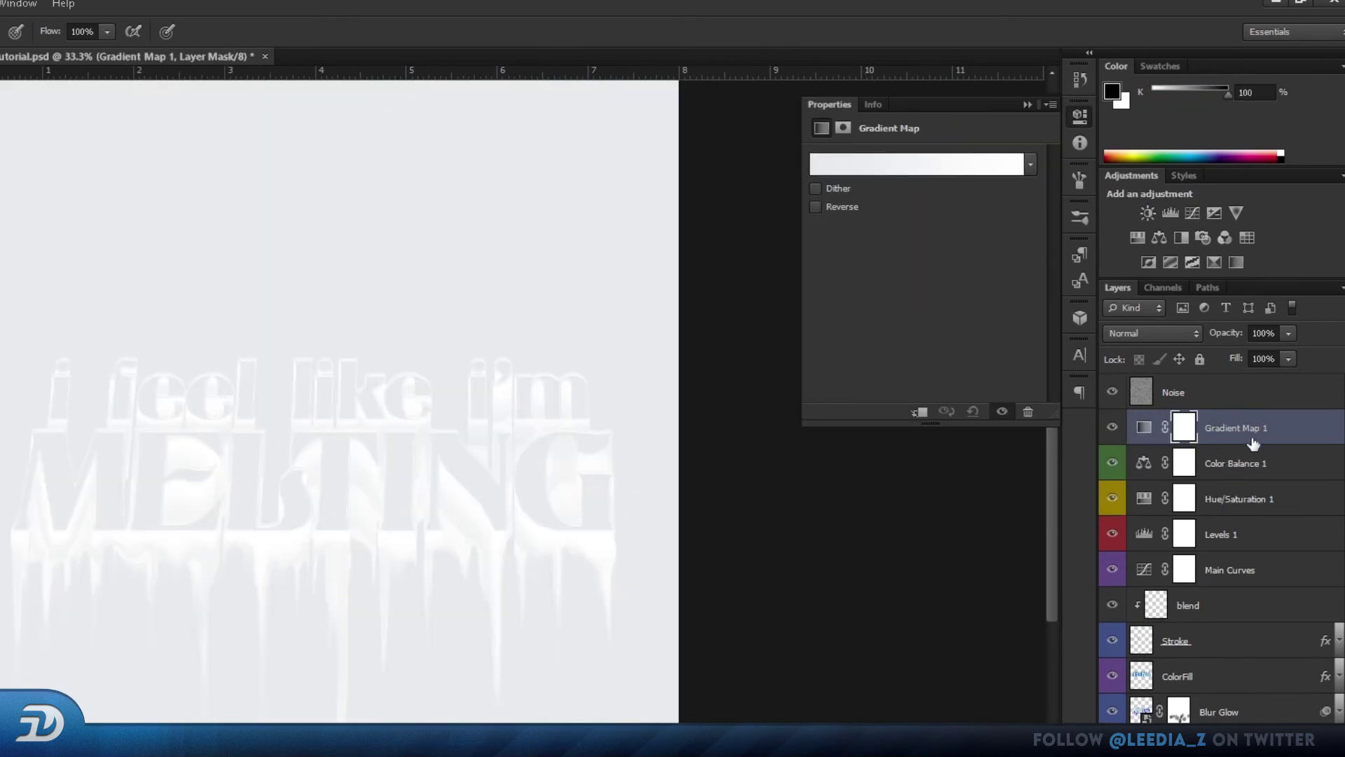
pyautogui.click(1252, 442)
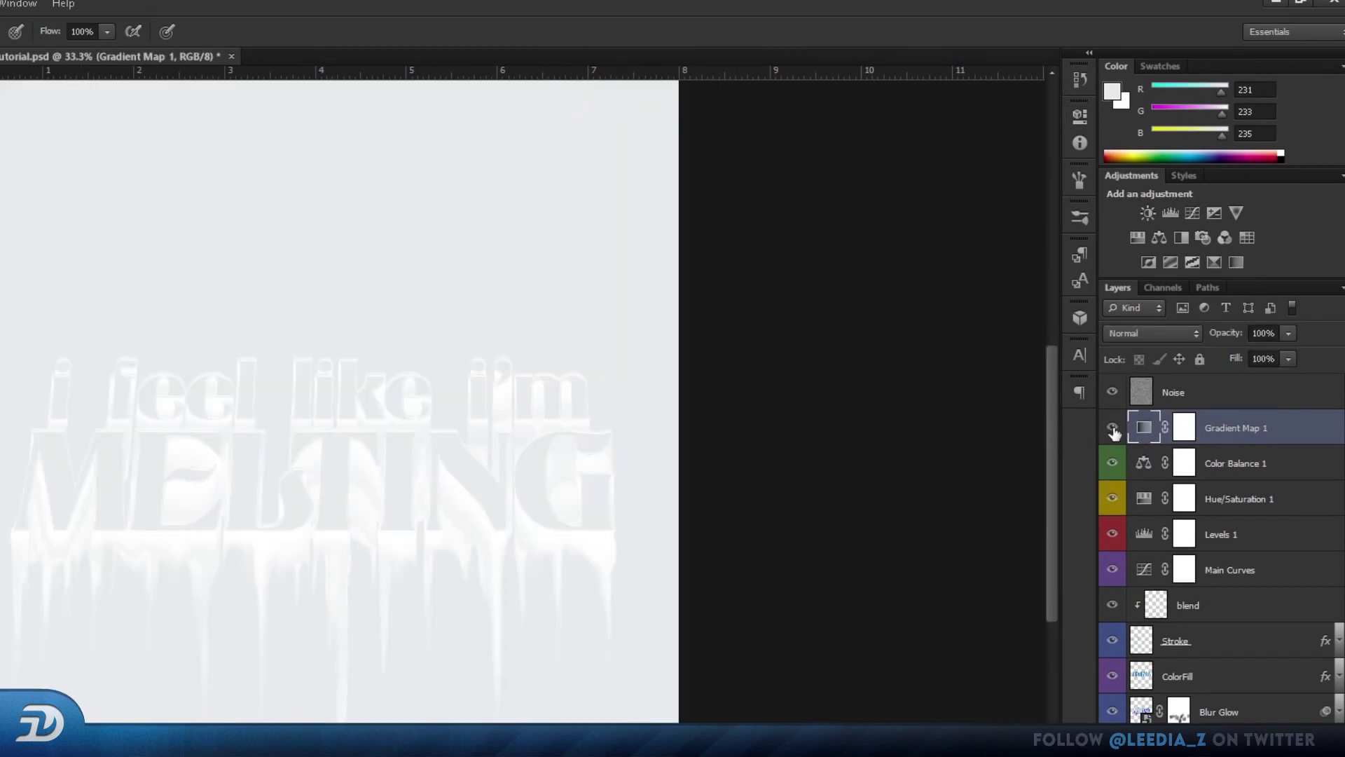
pyautogui.doubleClick(1142, 432)
pyautogui.click(869, 165)
pyautogui.doubleClick(622, 490)
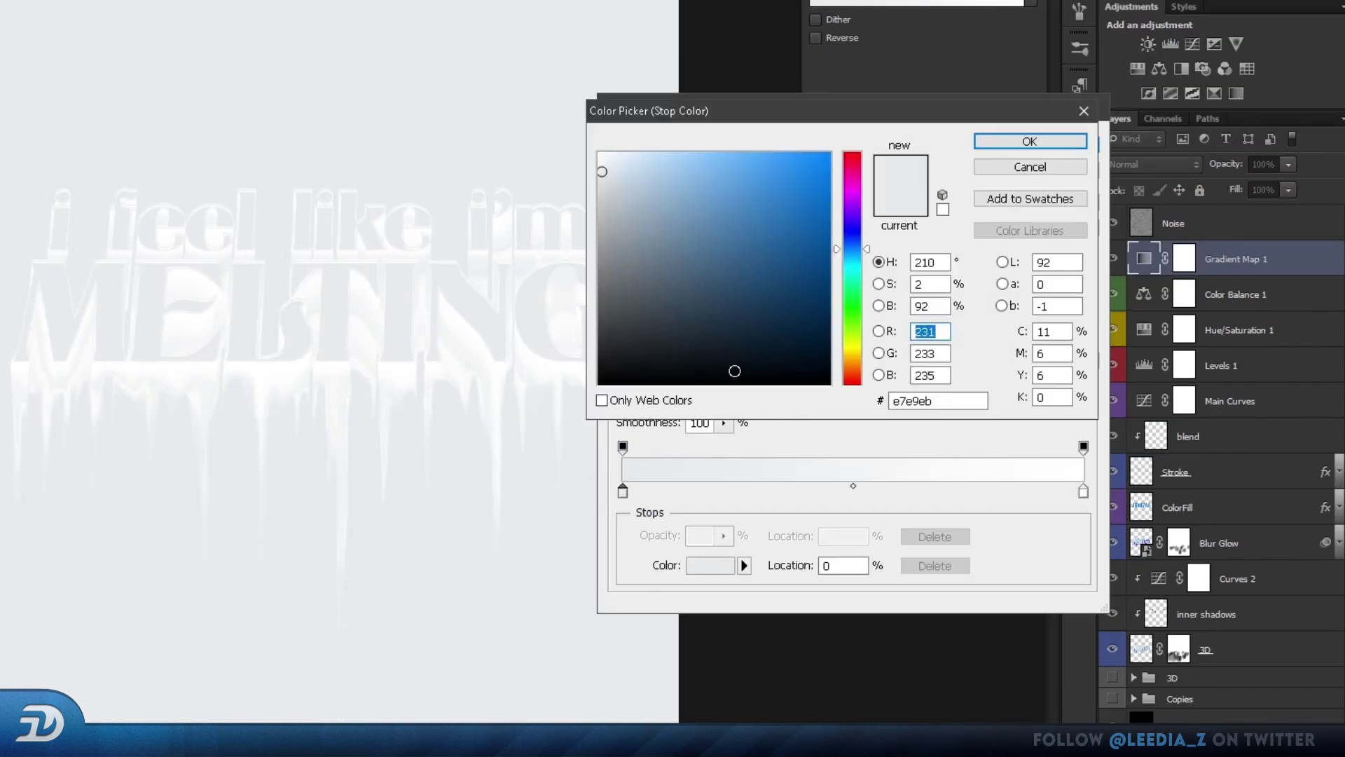
pyautogui.click(738, 360)
pyautogui.moveTo(682, 364); pyautogui.dragTo(691, 368)
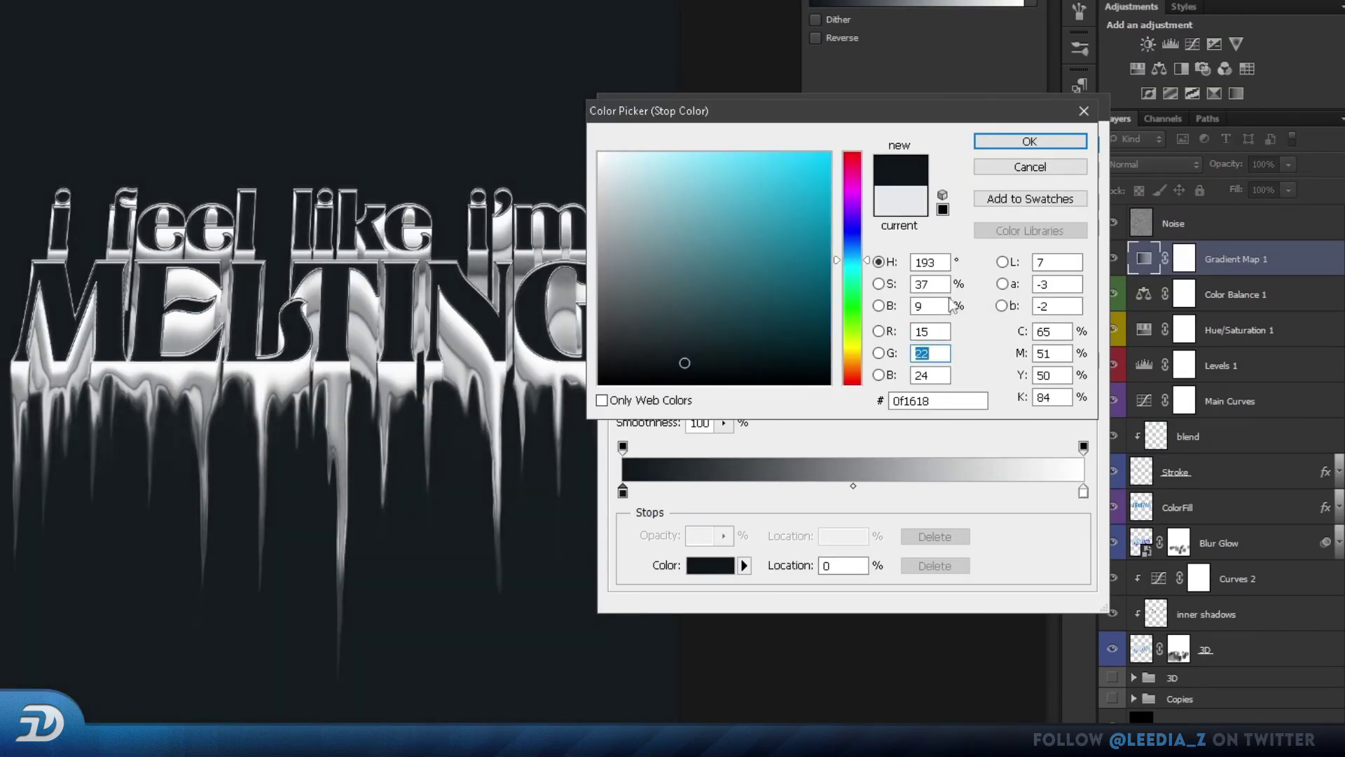
pyautogui.click(988, 145)
# Step: Add a dark #0f1618 stop at 18% and a light blue stop at 59% to the gradient
pyautogui.click(703, 493)
pyautogui.doubleClick(704, 491)
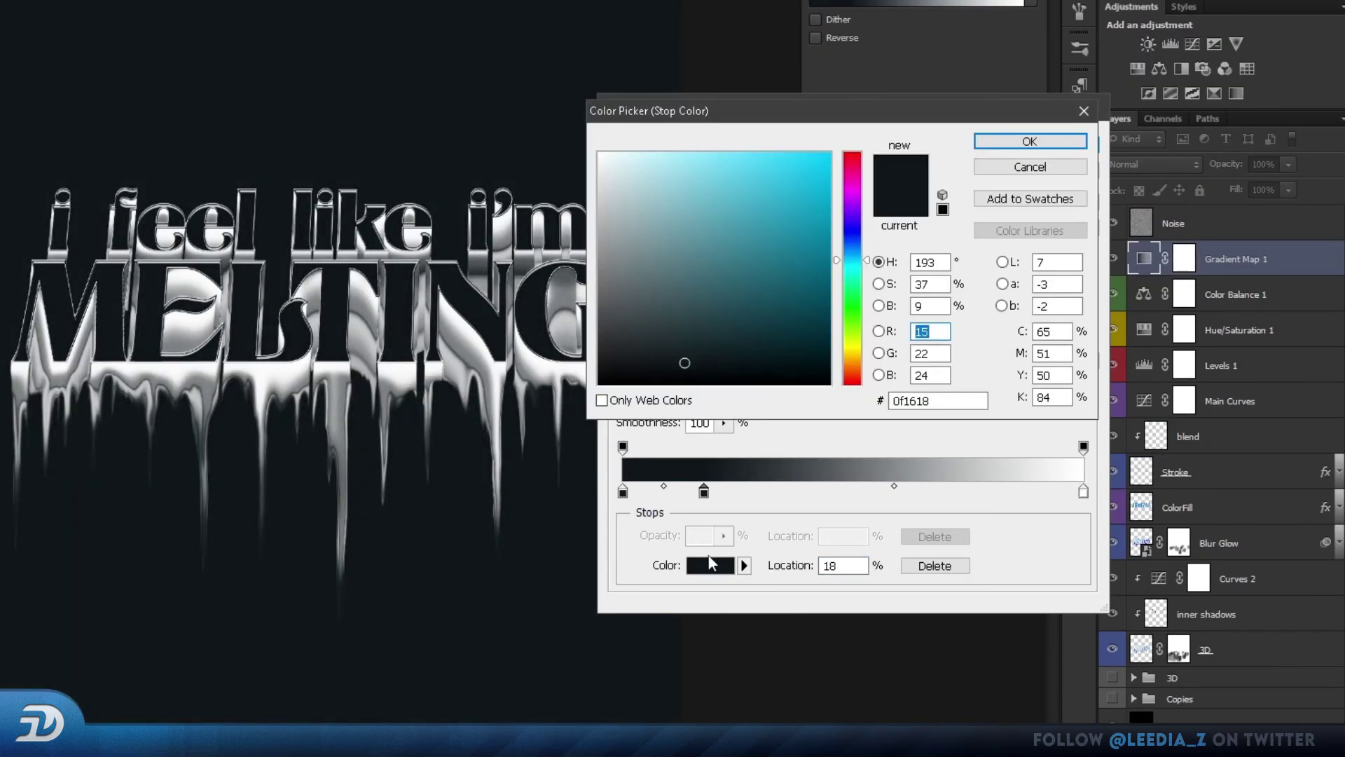
pyautogui.click(686, 364)
pyautogui.click(1030, 142)
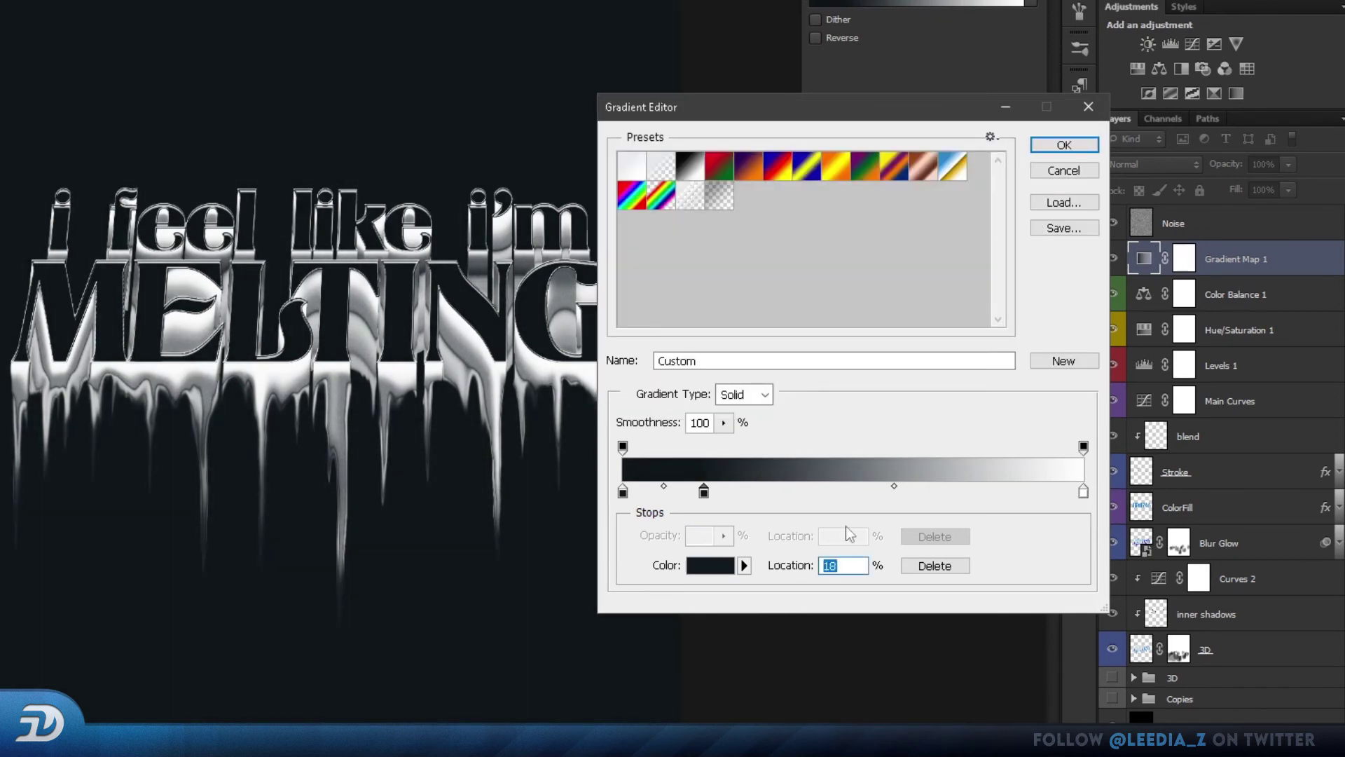
pyautogui.click(894, 492)
pyautogui.doubleClick(895, 495)
pyautogui.click(735, 174)
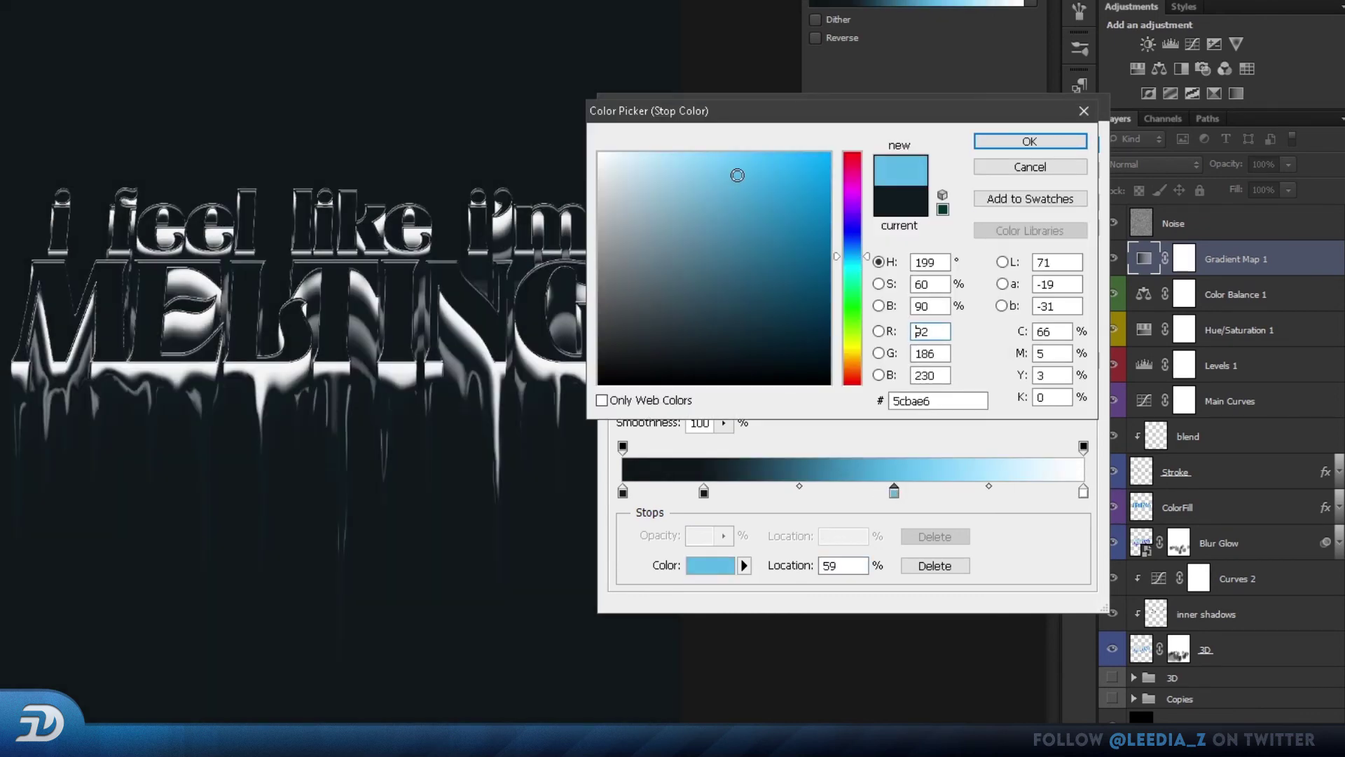
pyautogui.click(1030, 141)
# Step: Move the white end stop to 77% and recolor it pale cyan #d6f9ff
pyautogui.moveTo(1083, 492); pyautogui.dragTo(979, 496)
pyautogui.click(710, 565)
pyautogui.click(640, 153)
pyautogui.click(838, 263)
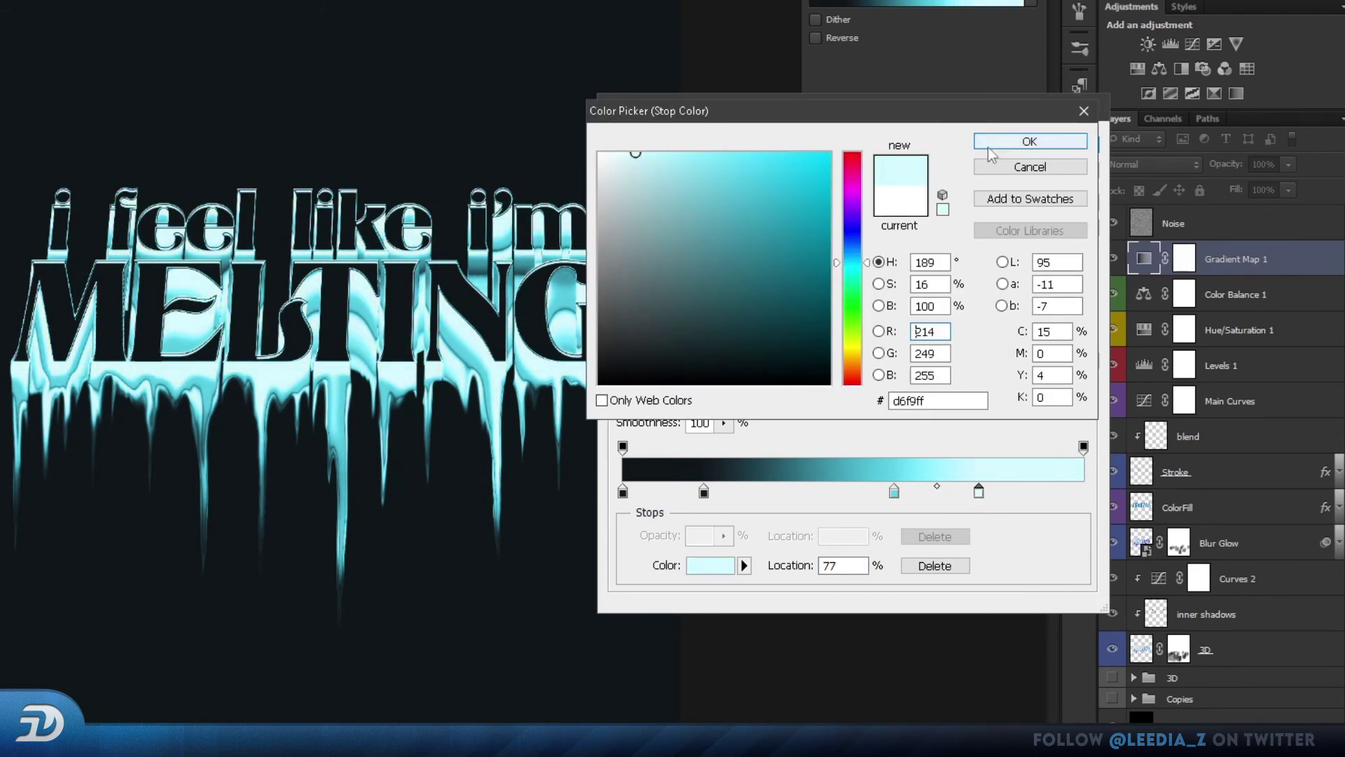
pyautogui.click(1030, 141)
# Step: Add a blue #2b9fd5 stop at 100%, accept the gradient, and label the Gradient Map 1 layer blue
pyautogui.click(1085, 494)
pyautogui.click(715, 565)
pyautogui.click(784, 191)
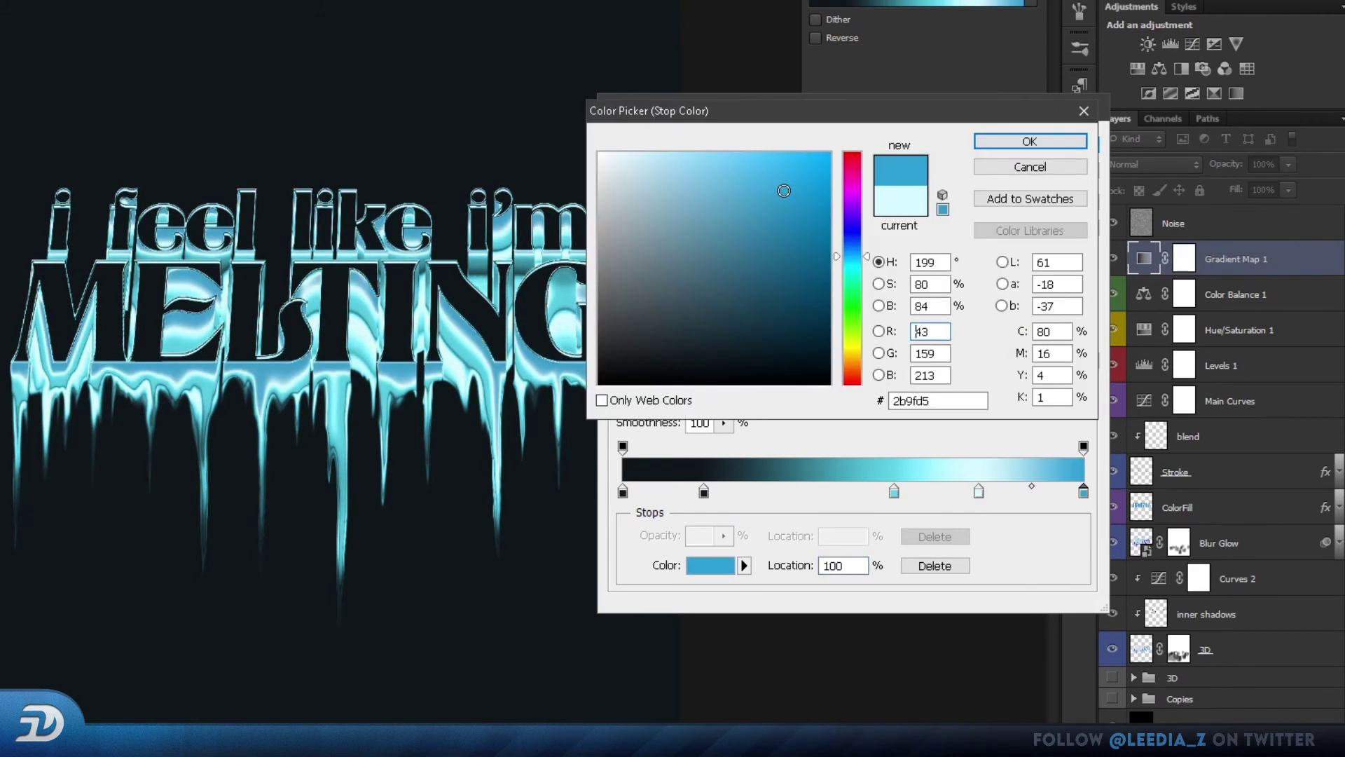
pyautogui.click(1030, 142)
pyautogui.click(1067, 141)
pyautogui.rightClick(1113, 259)
pyautogui.click(1170, 431)
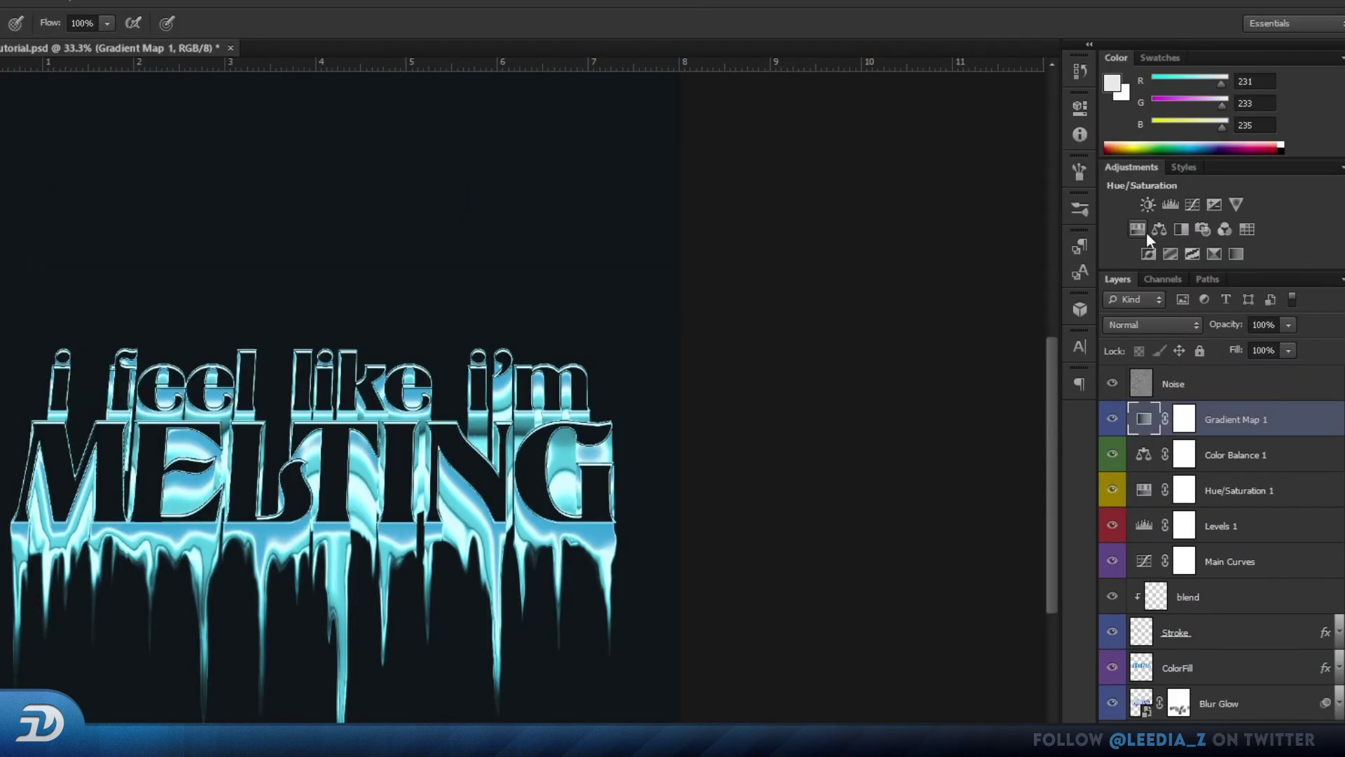
# Step: Add a second Hue/Saturation adjustment above Gradient Map 1 and label it orange
pyautogui.click(1137, 229)
pyautogui.rightClick(1112, 419)
pyautogui.click(1219, 530)
pyautogui.click(1144, 421)
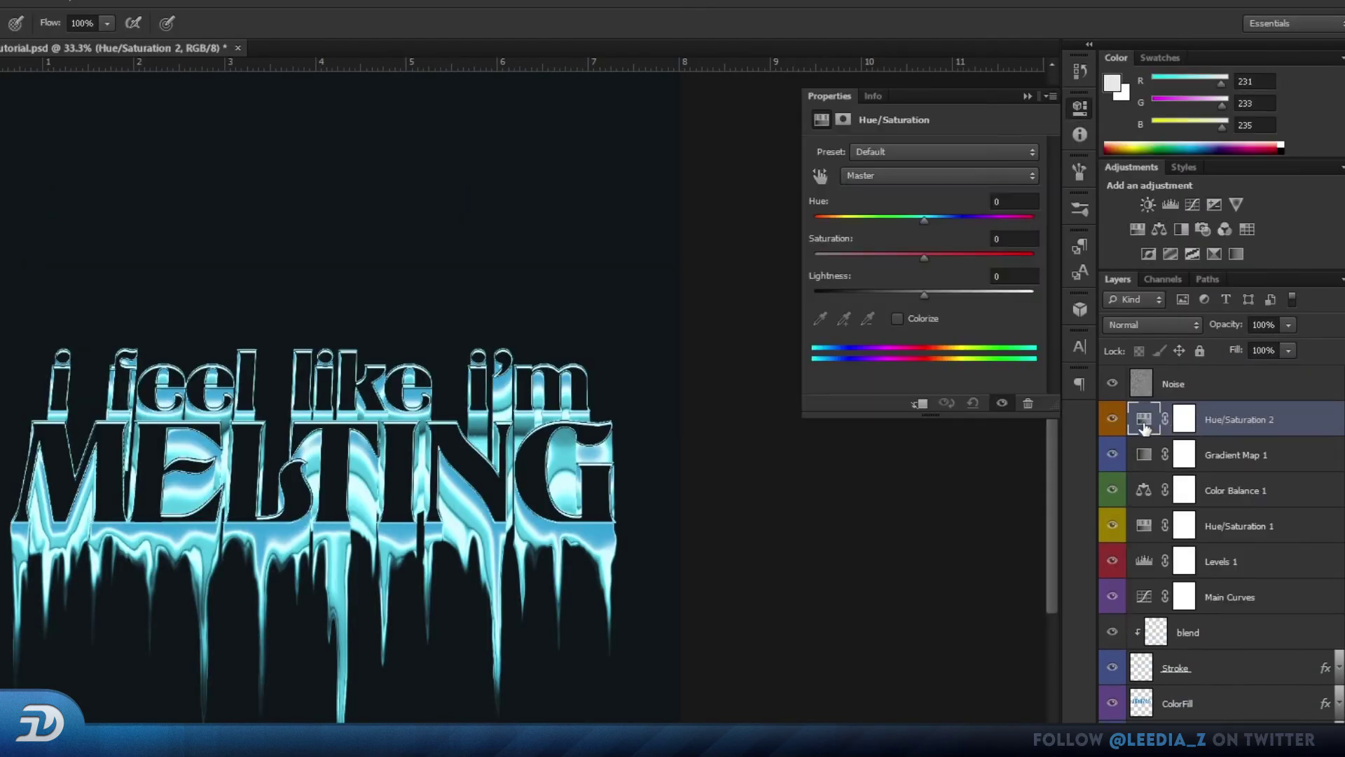
# Step: Set the Cyans in Hue/Saturation 2 to hue +22, saturation -5 and lightness -14
pyautogui.click(939, 175)
pyautogui.click(914, 253)
pyautogui.moveTo(924, 219); pyautogui.dragTo(948, 225)
pyautogui.moveTo(924, 257); pyautogui.dragTo(917, 275)
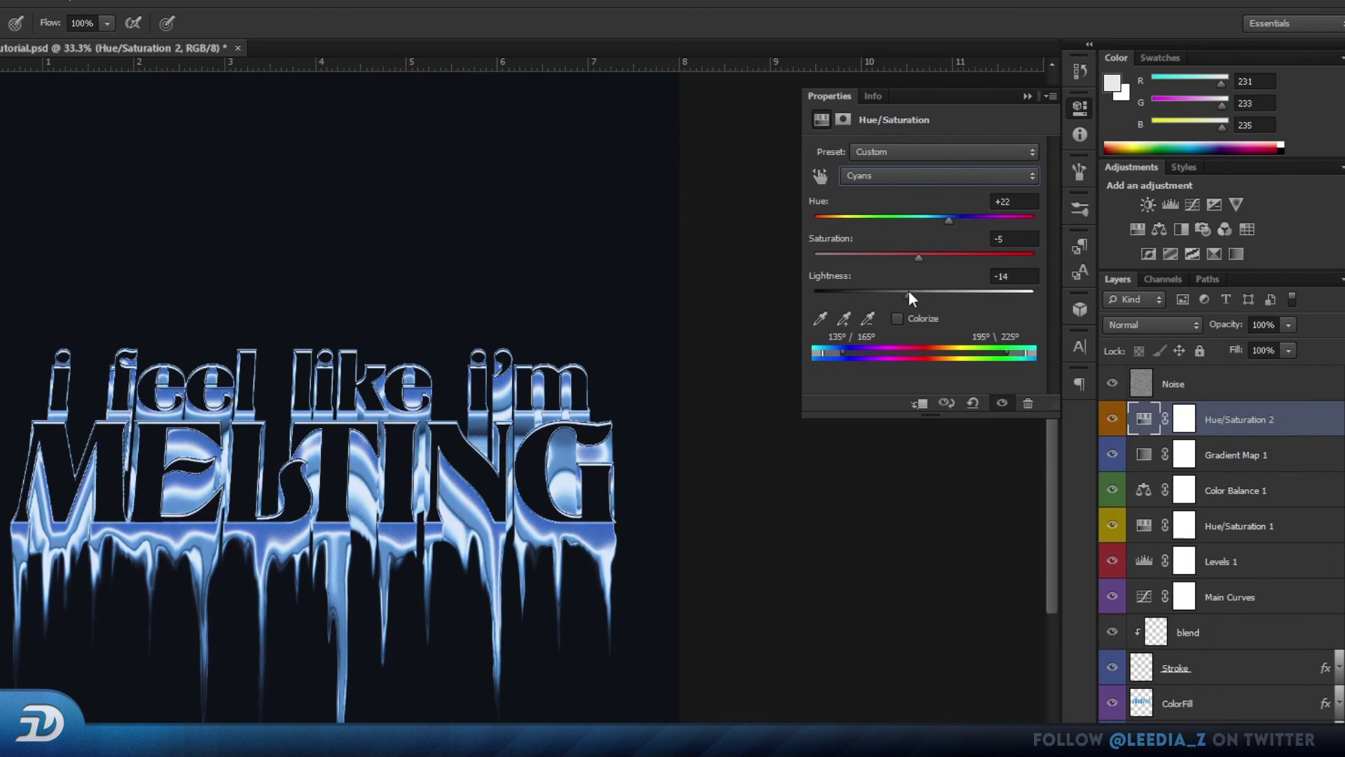
# Step: Set the Blues hue in Hue/Saturation 2 to -35 and compare the image with and without the adjustment
pyautogui.click(950, 179)
pyautogui.click(903, 281)
pyautogui.click(910, 176)
pyautogui.click(895, 265)
pyautogui.moveTo(925, 220); pyautogui.dragTo(887, 236)
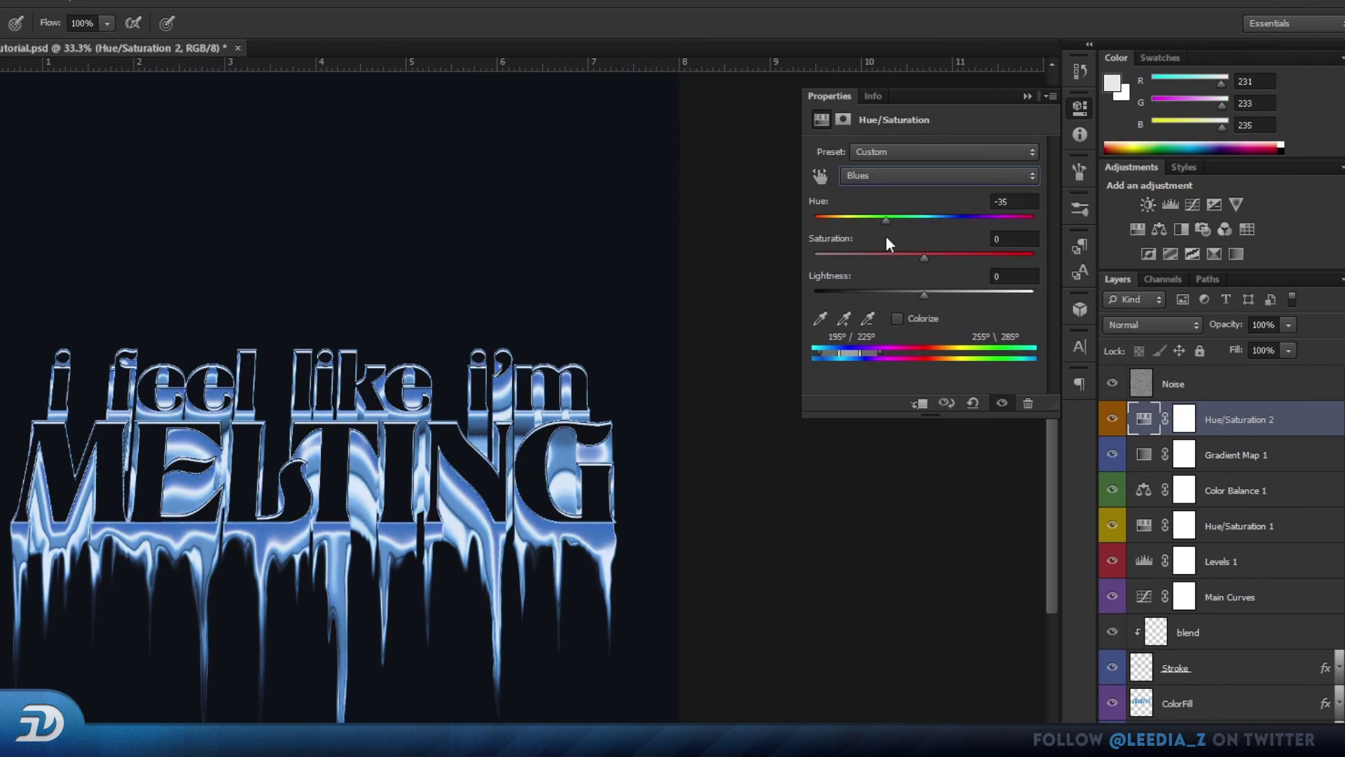
pyautogui.click(1114, 419)
pyautogui.click(1113, 418)
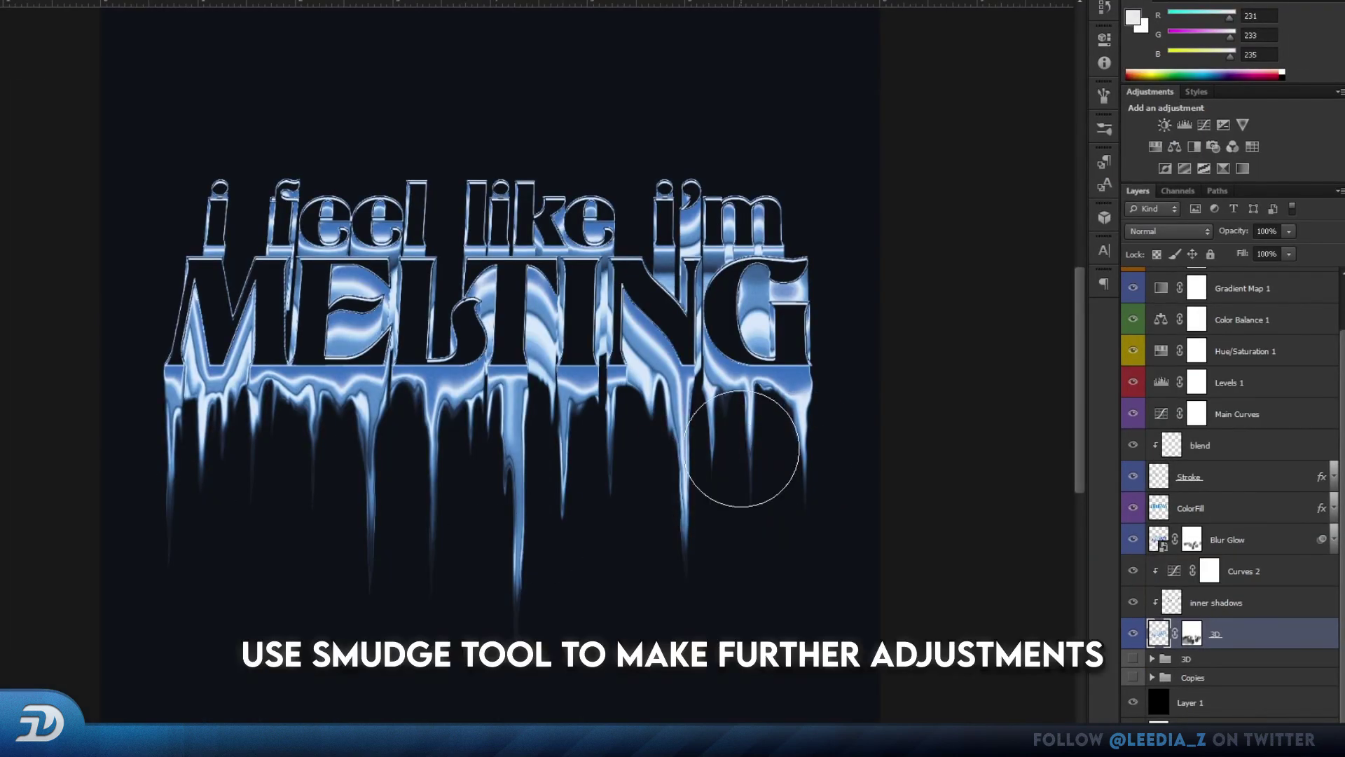
# Step: Smudge the drips beneath the MELTING lettering on the 3D layer with a soft brush of about 260 px
pyautogui.moveTo(741, 448); pyautogui.dragTo(634, 443)
pyautogui.moveTo(414, 449); pyautogui.dragTo(388, 442)
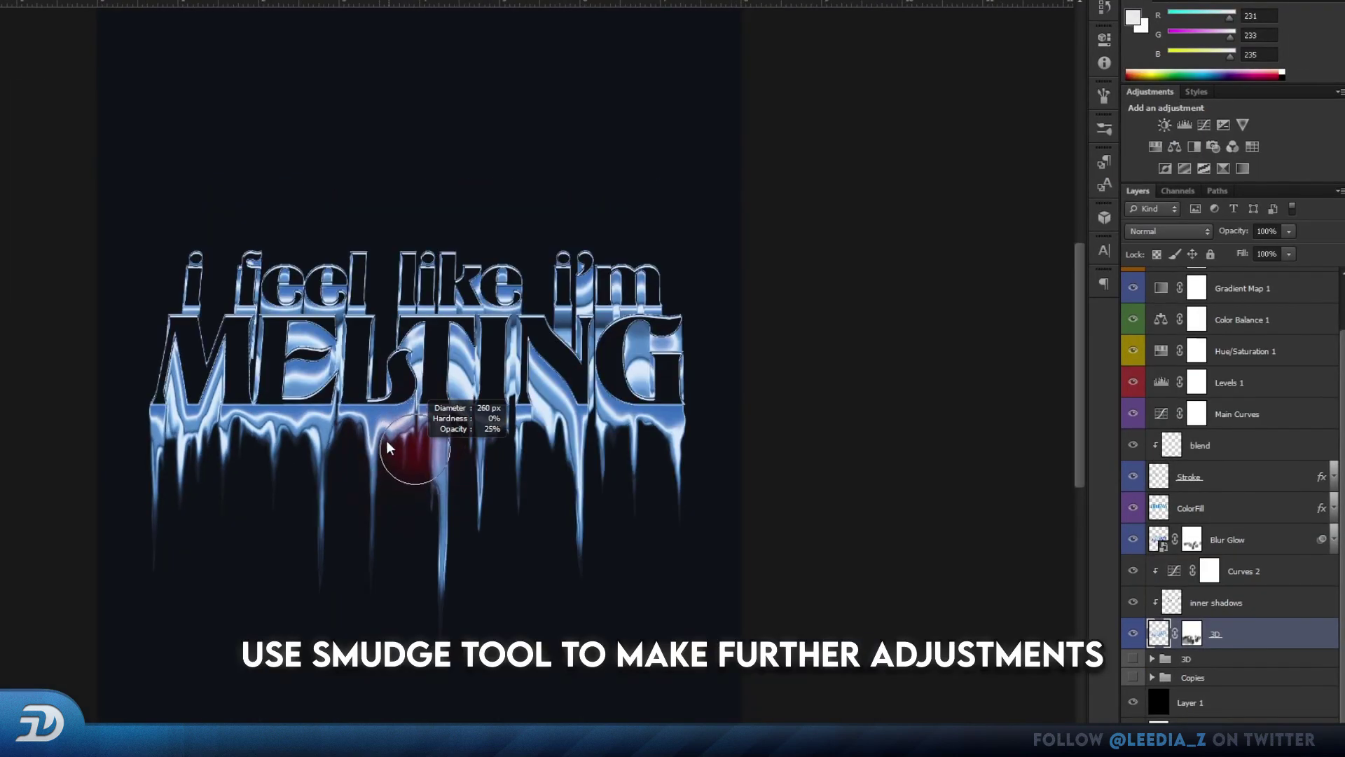
pyautogui.scroll(1, 387, 448)
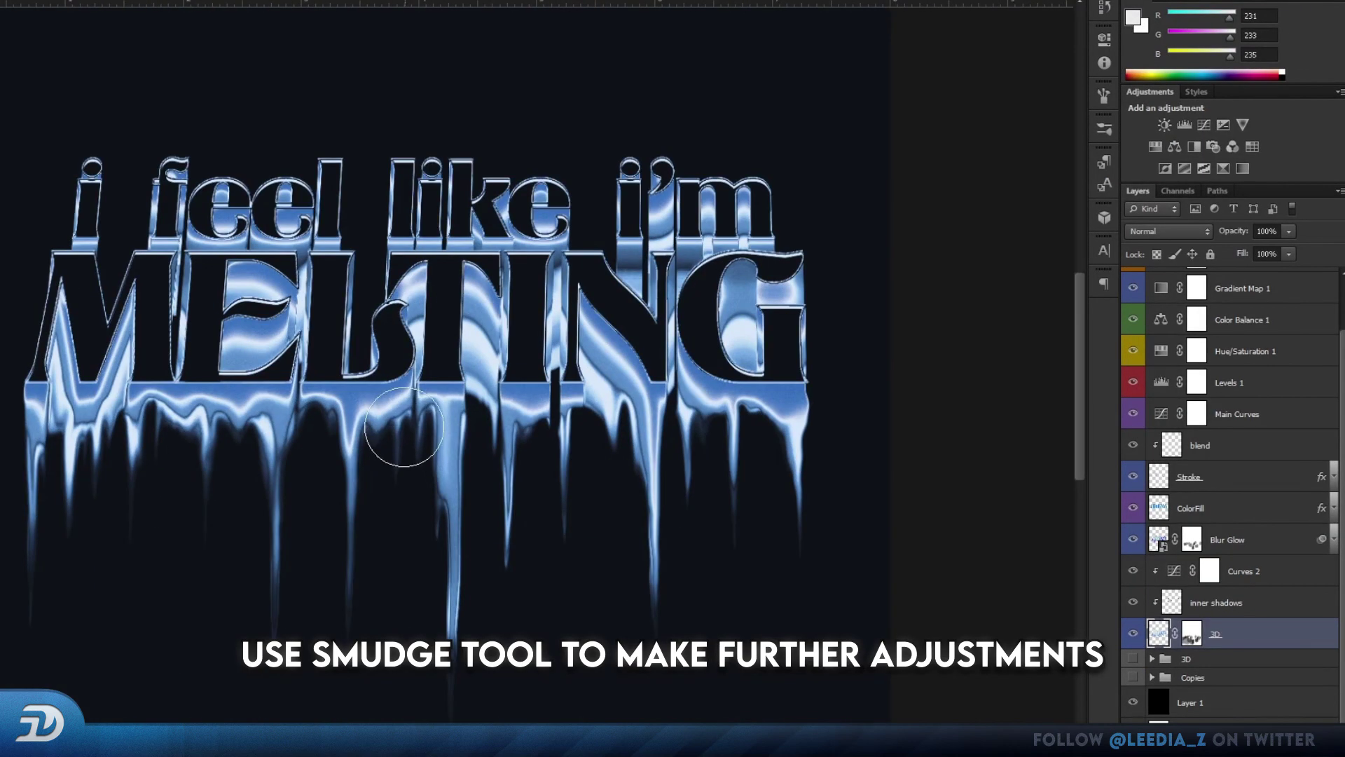
pyautogui.moveTo(719, 444); pyautogui.dragTo(694, 430)
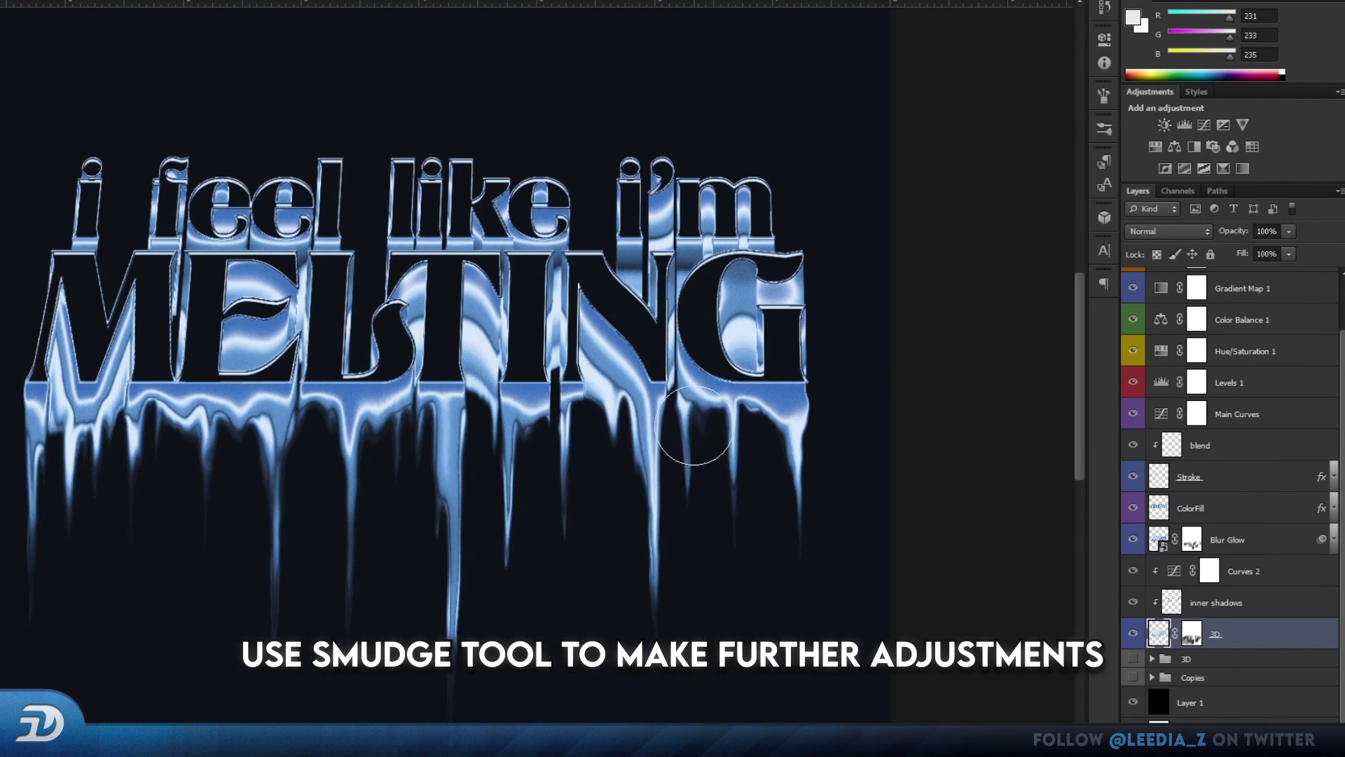
pyautogui.moveTo(160, 445)
pyautogui.mouseDown()
pyautogui.moveTo(116, 419)
pyautogui.moveTo(74, 427)
pyautogui.mouseUp()
pyautogui.scroll(-1, 585, 495)
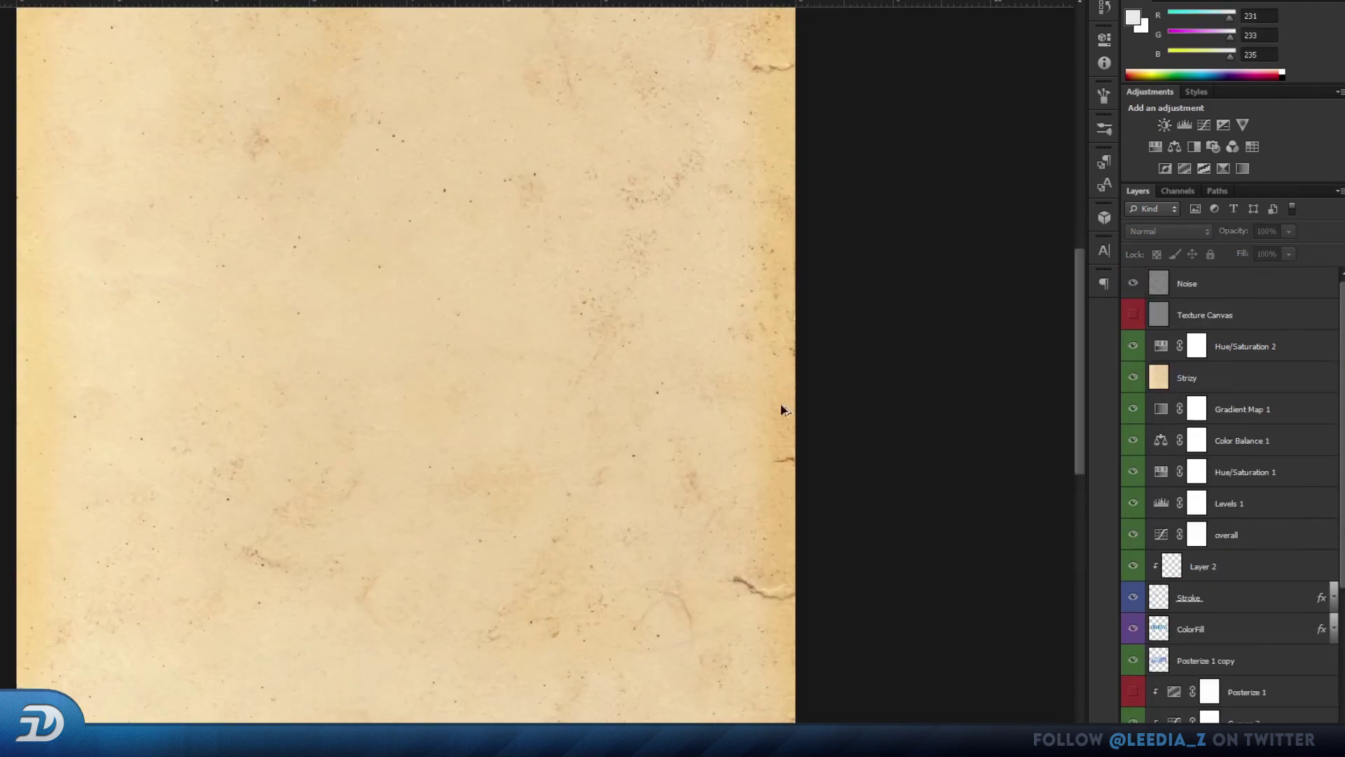
# Step: Set the Strizy paper texture layer to Divide blending at 40% opacity and deselect it
pyautogui.click(1168, 231)
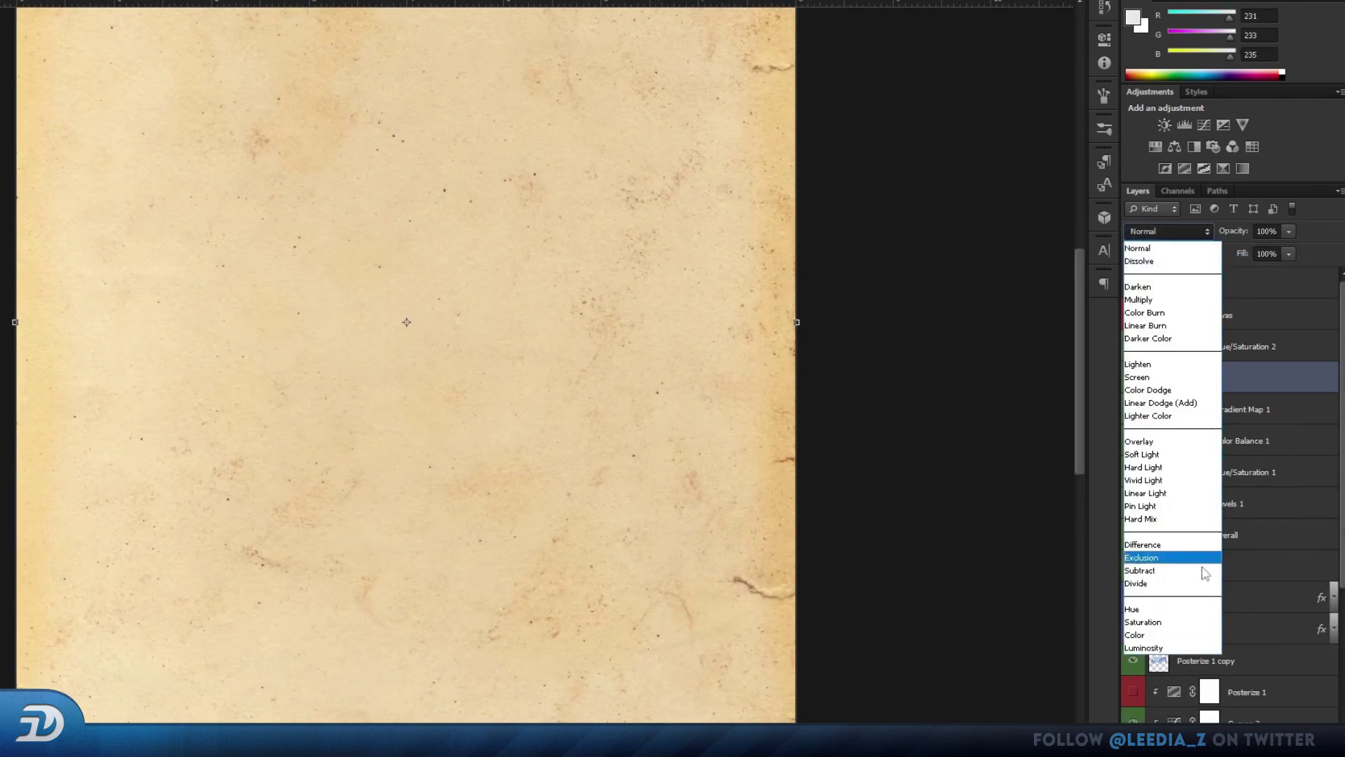
pyautogui.click(1205, 584)
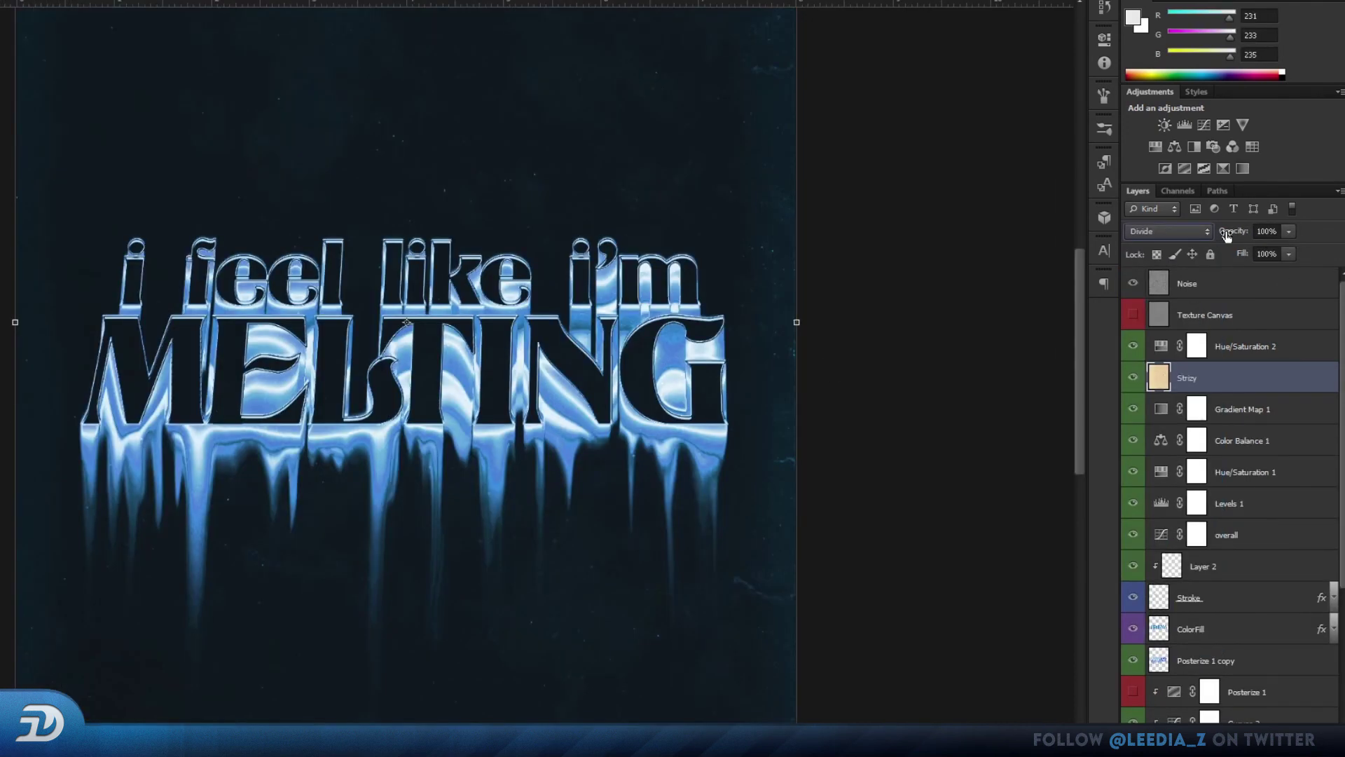
pyautogui.moveTo(1226, 236); pyautogui.dragTo(1186, 239)
pyautogui.scroll(-3, 766, 327)
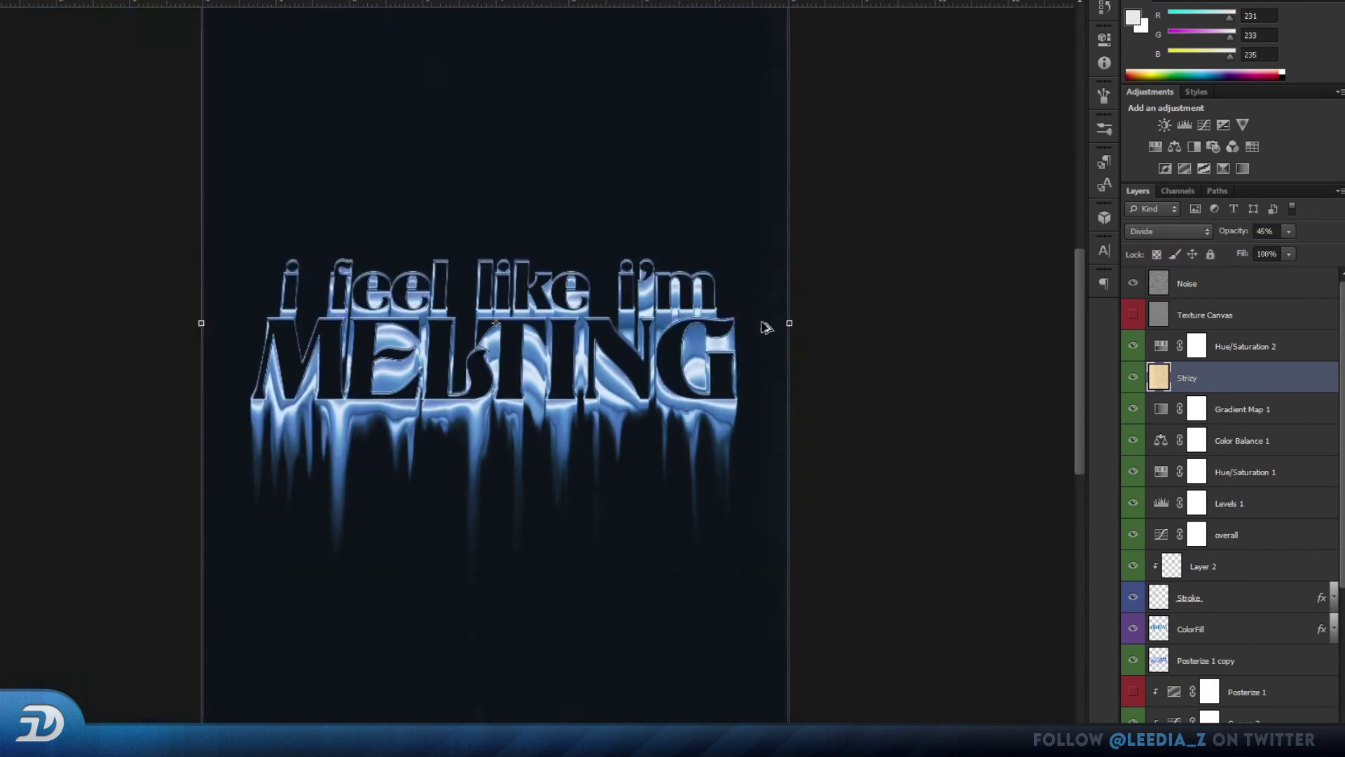
pyautogui.scroll(6, 765, 379)
pyautogui.scroll(-5, 620, 428)
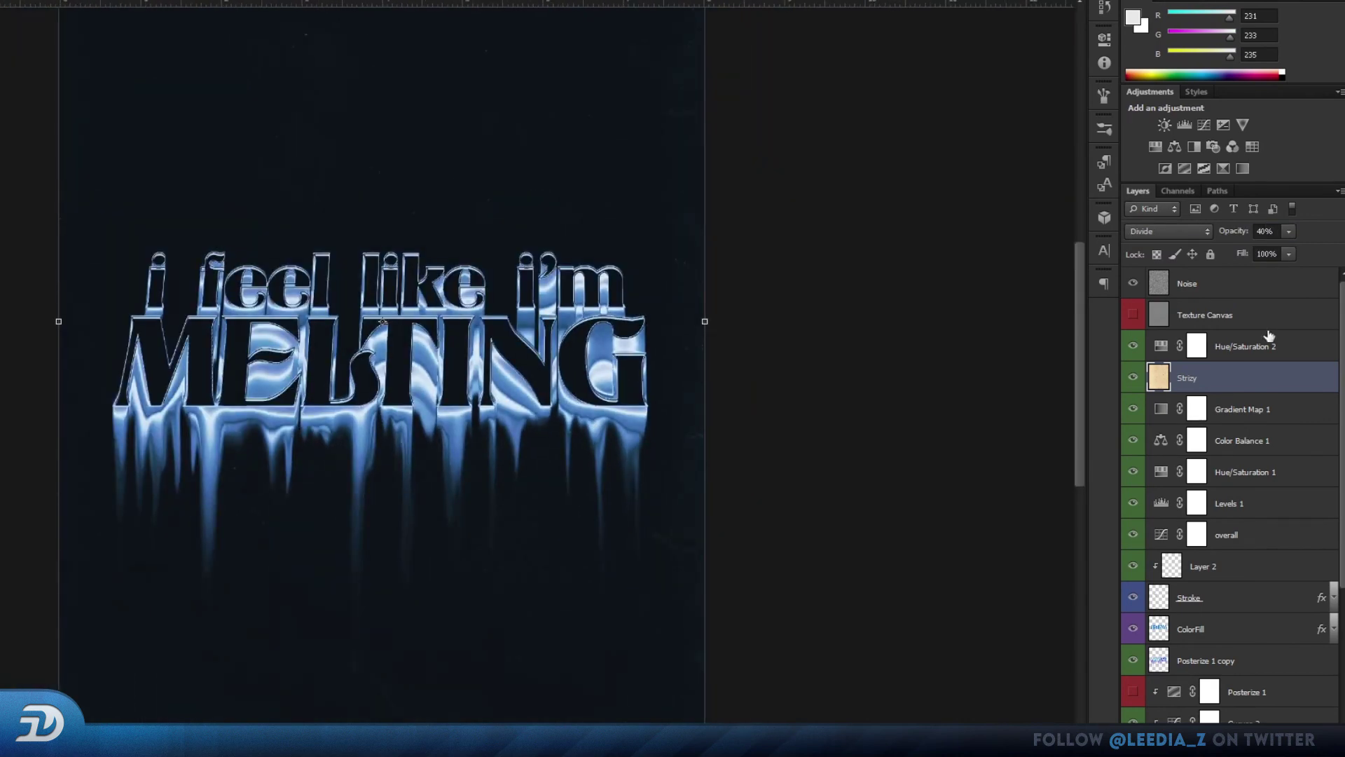
pyautogui.keyDown('ctrl'); pyautogui.click(1184, 378); pyautogui.keyUp('ctrl')
# Step: Inspect the textured lettering and drips up close, and delete the hidden Texture Canvas layer
pyautogui.scroll(-5, 541, 421)
pyautogui.scroll(10, 511, 425)
pyautogui.scroll(-3, 529, 427)
pyautogui.scroll(2, 357, 399)
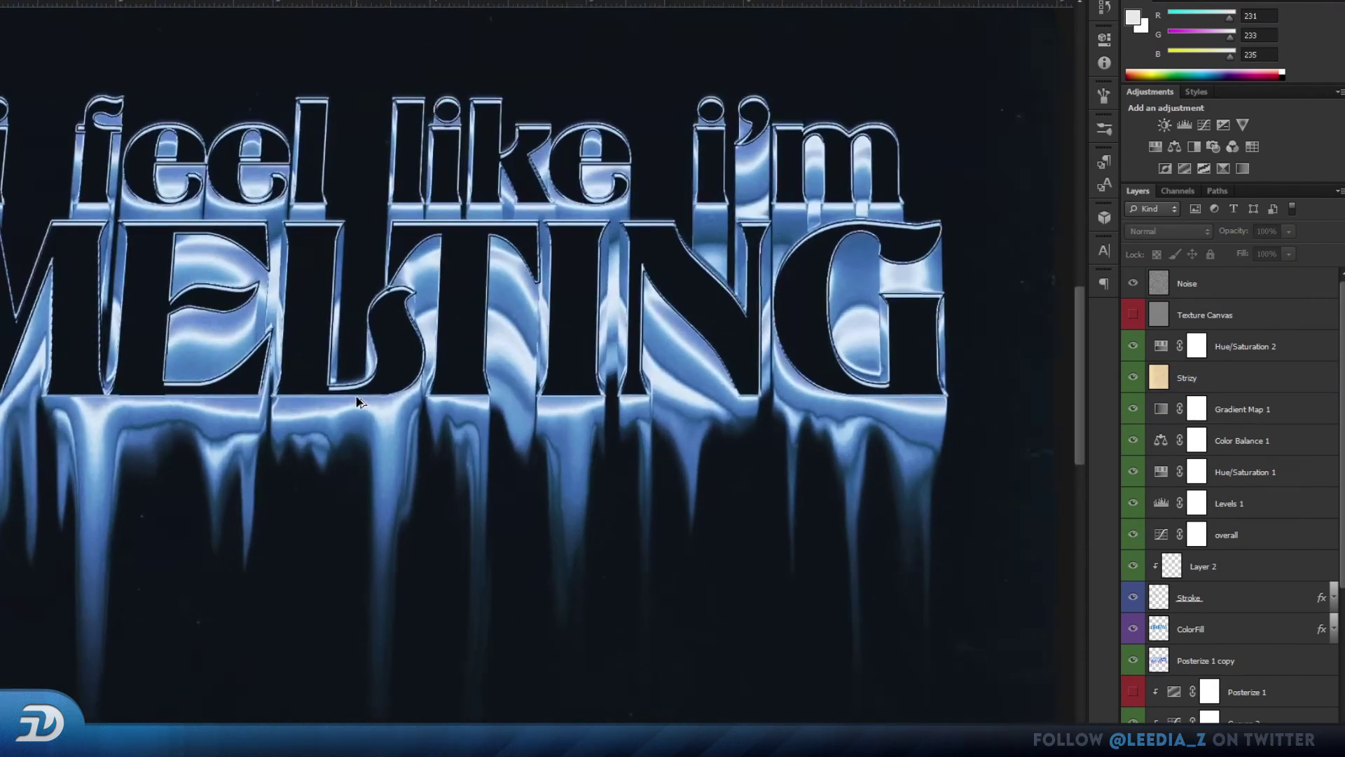
pyautogui.moveTo(358, 400); pyautogui.dragTo(448, 396)
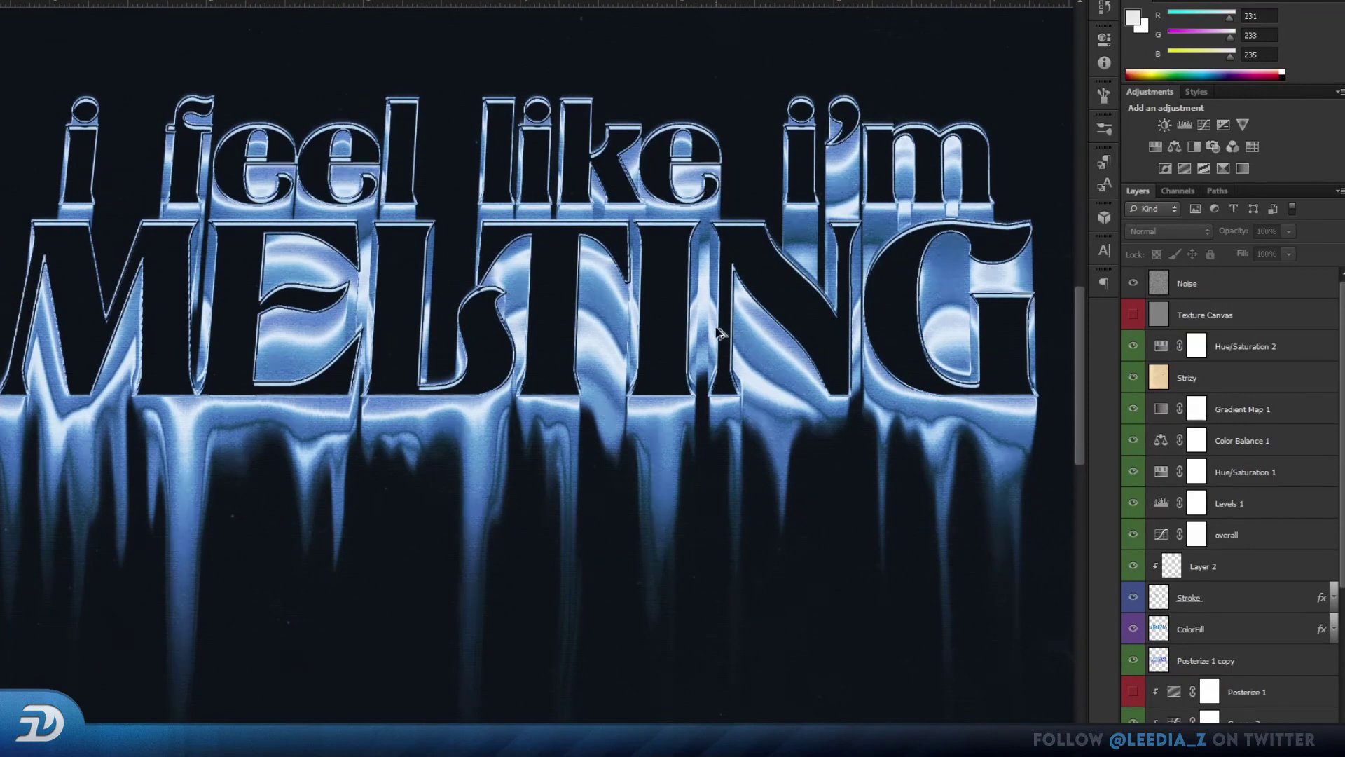
pyautogui.scroll(-3, 722, 329)
pyautogui.click(1224, 317)
pyautogui.press('Delete')
pyautogui.scroll(-4, 874, 368)
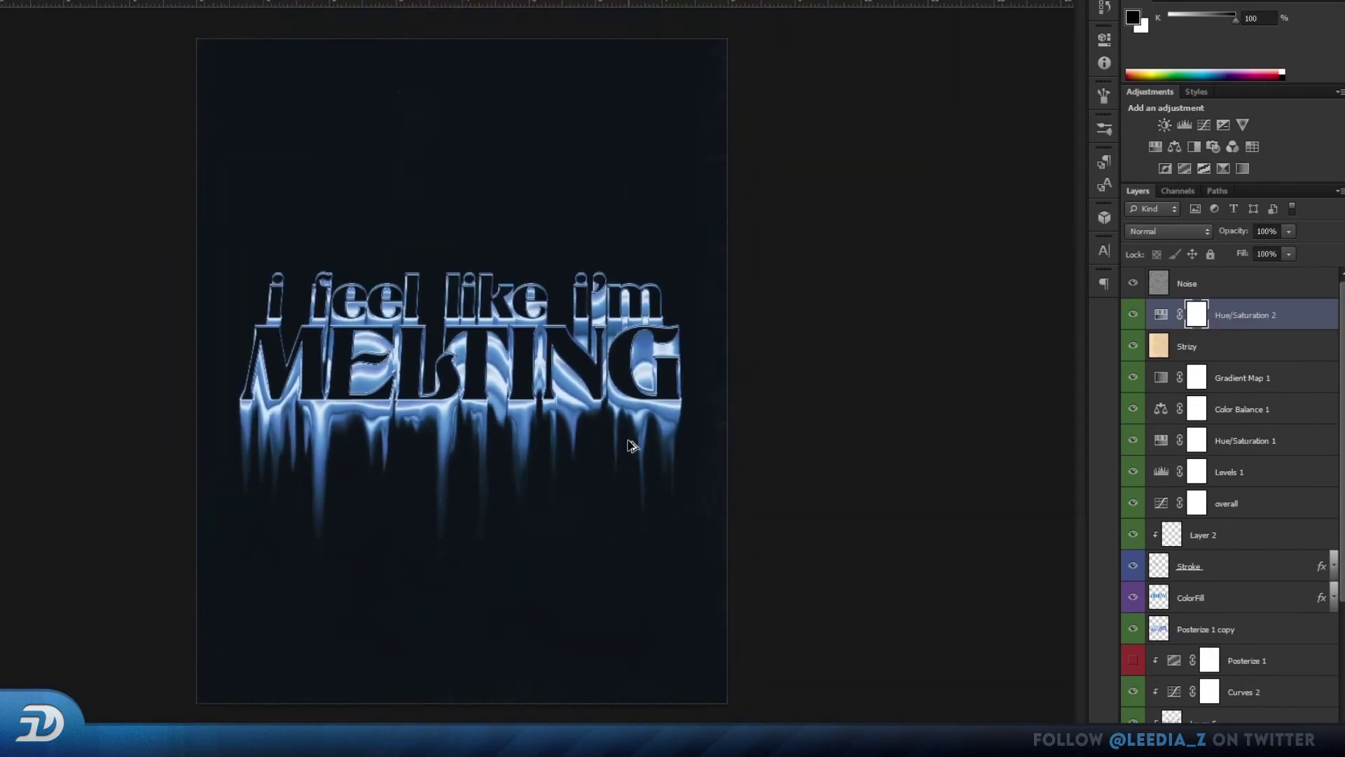
pyautogui.scroll(6, 630, 445)
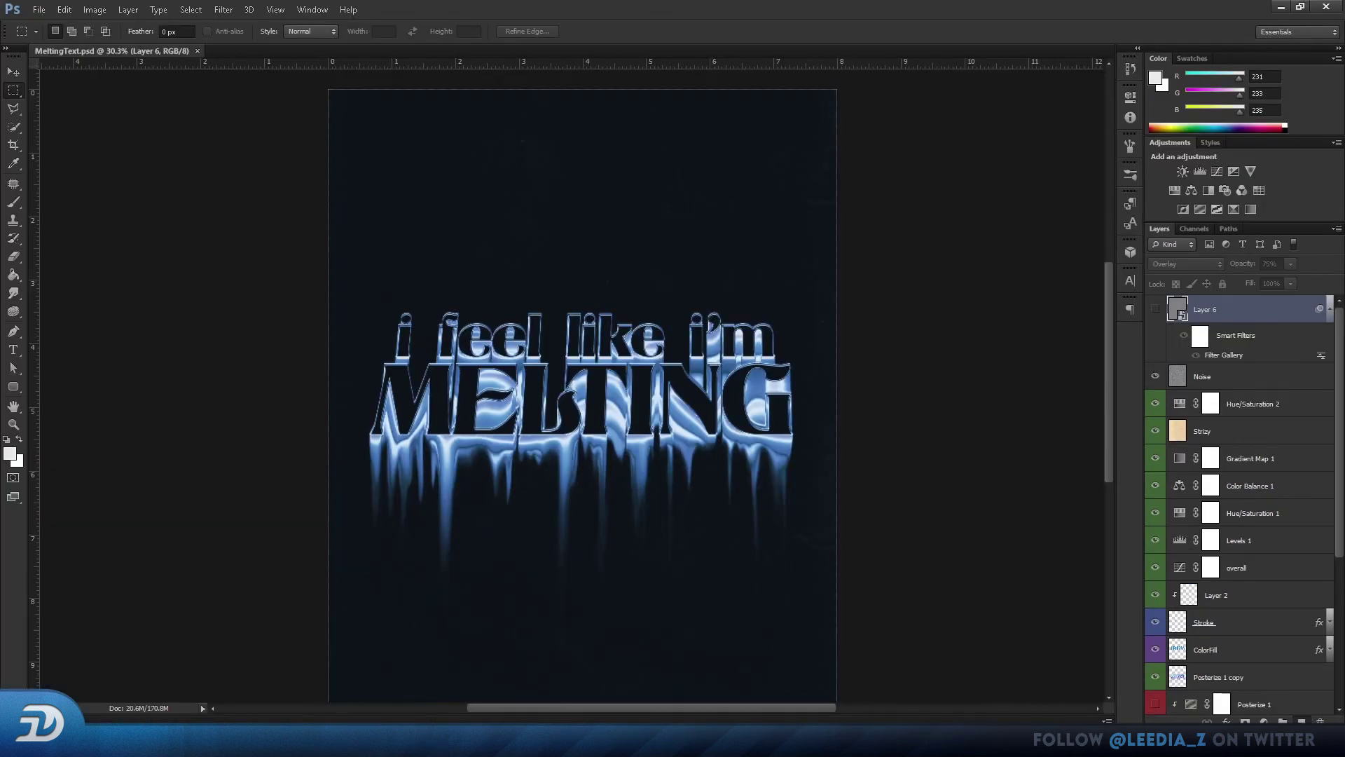
# Step: Add a new layer above Layer 6 and paint a soft glow in the canvas corners with brush color #4d9ceb
pyautogui.click(1301, 721)
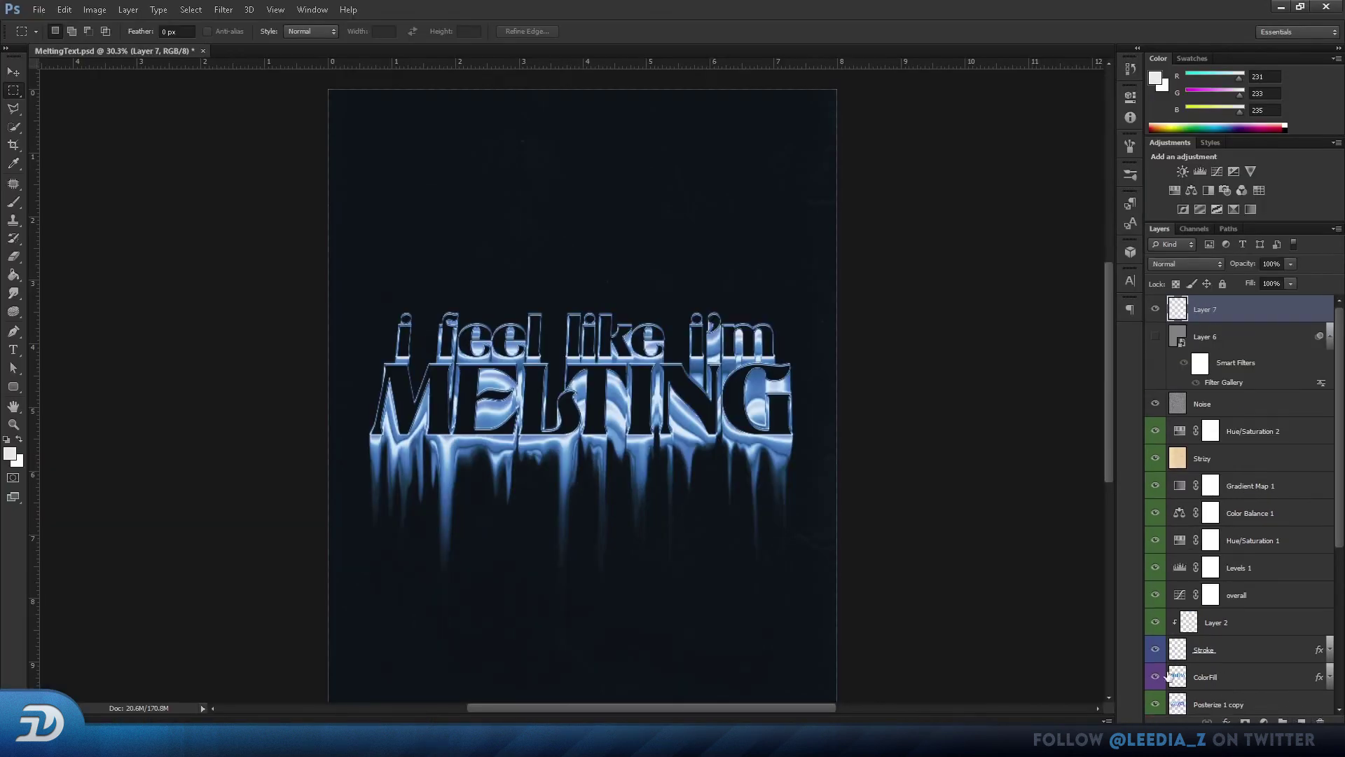
pyautogui.press('b')
pyautogui.hotkey('ctrl', '-')
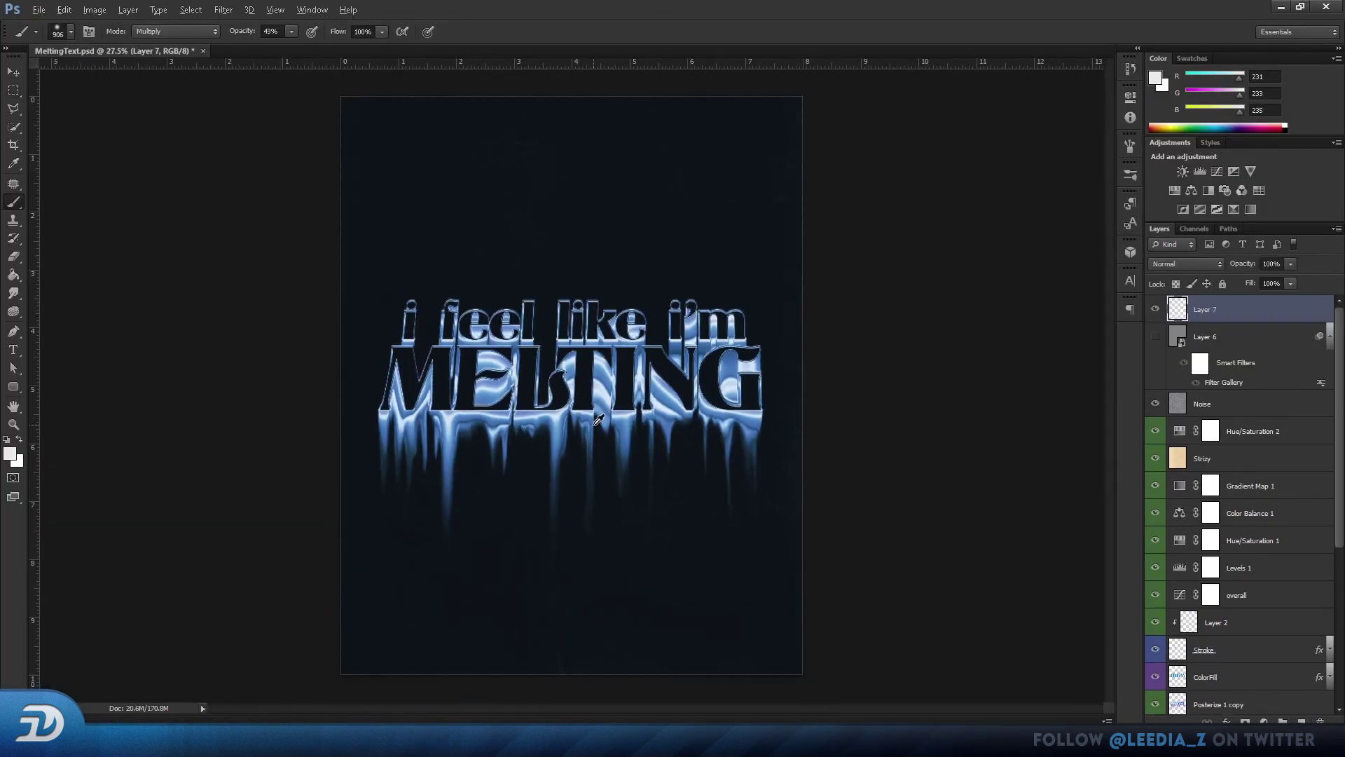
pyautogui.moveTo(562, 430)
pyautogui.mouseDown()
pyautogui.moveTo(584, 430)
pyautogui.moveTo(567, 430)
pyautogui.mouseUp()
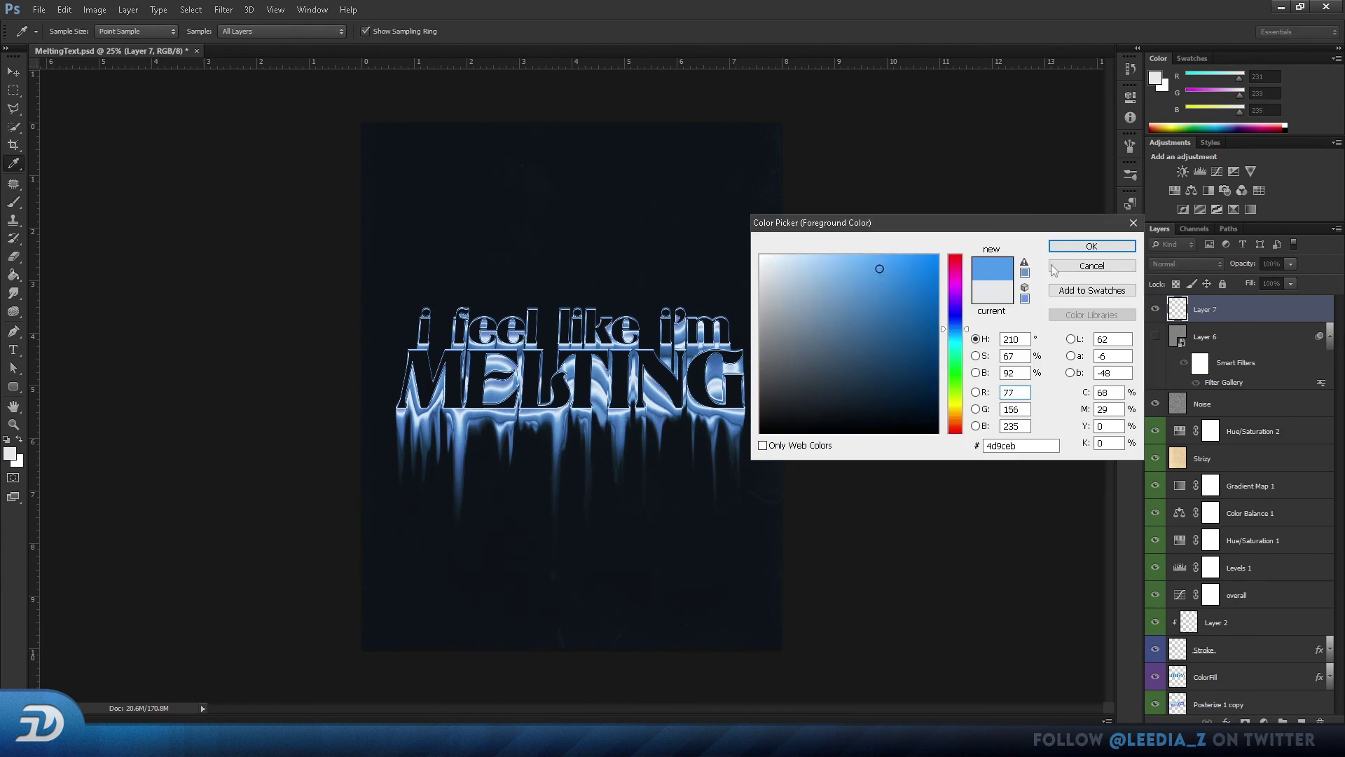
pyautogui.click(1093, 250)
pyautogui.hotkey('ctrl', '0')
pyautogui.moveTo(828, 578); pyautogui.dragTo(744, 595)
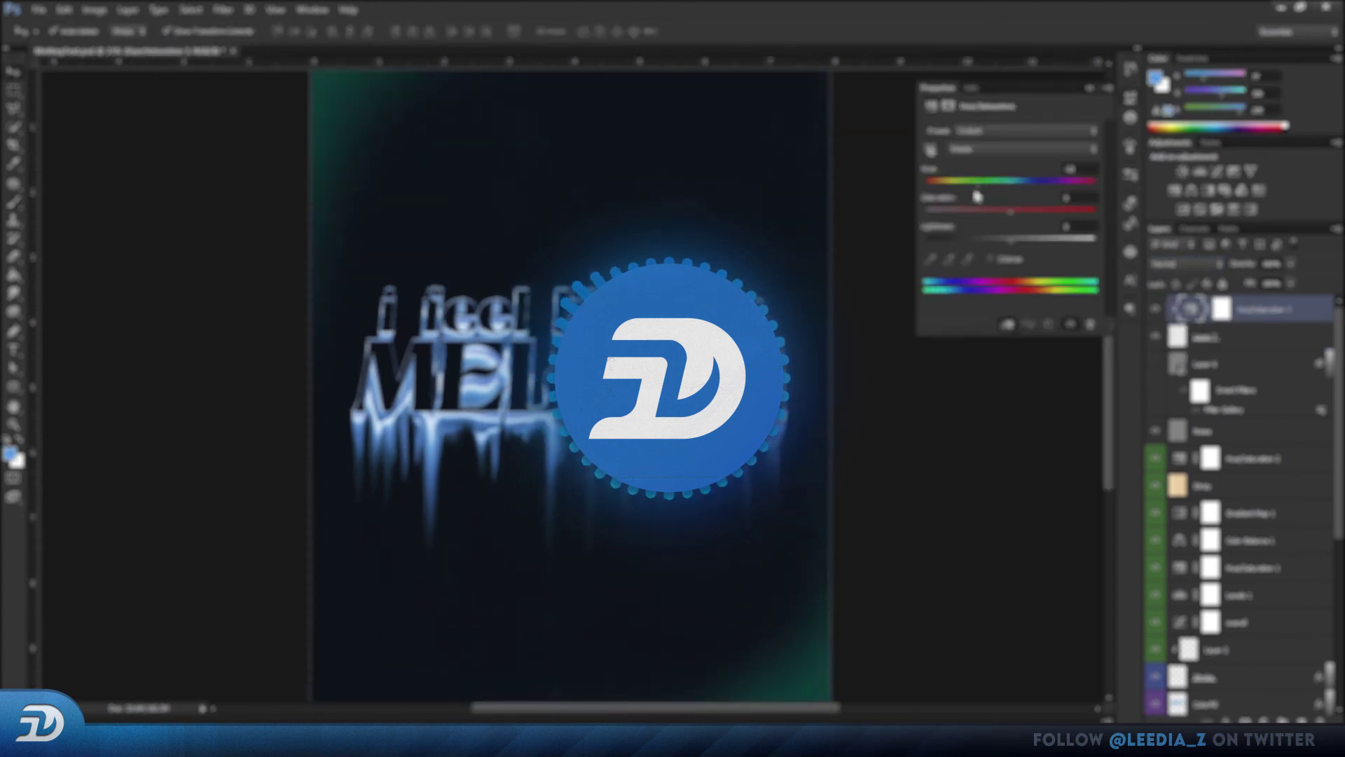
# Step: Shift the hue of the topmost Hue/Saturation adjustment to tint the corner glow green
pyautogui.moveTo(976, 194); pyautogui.dragTo(950, 199)
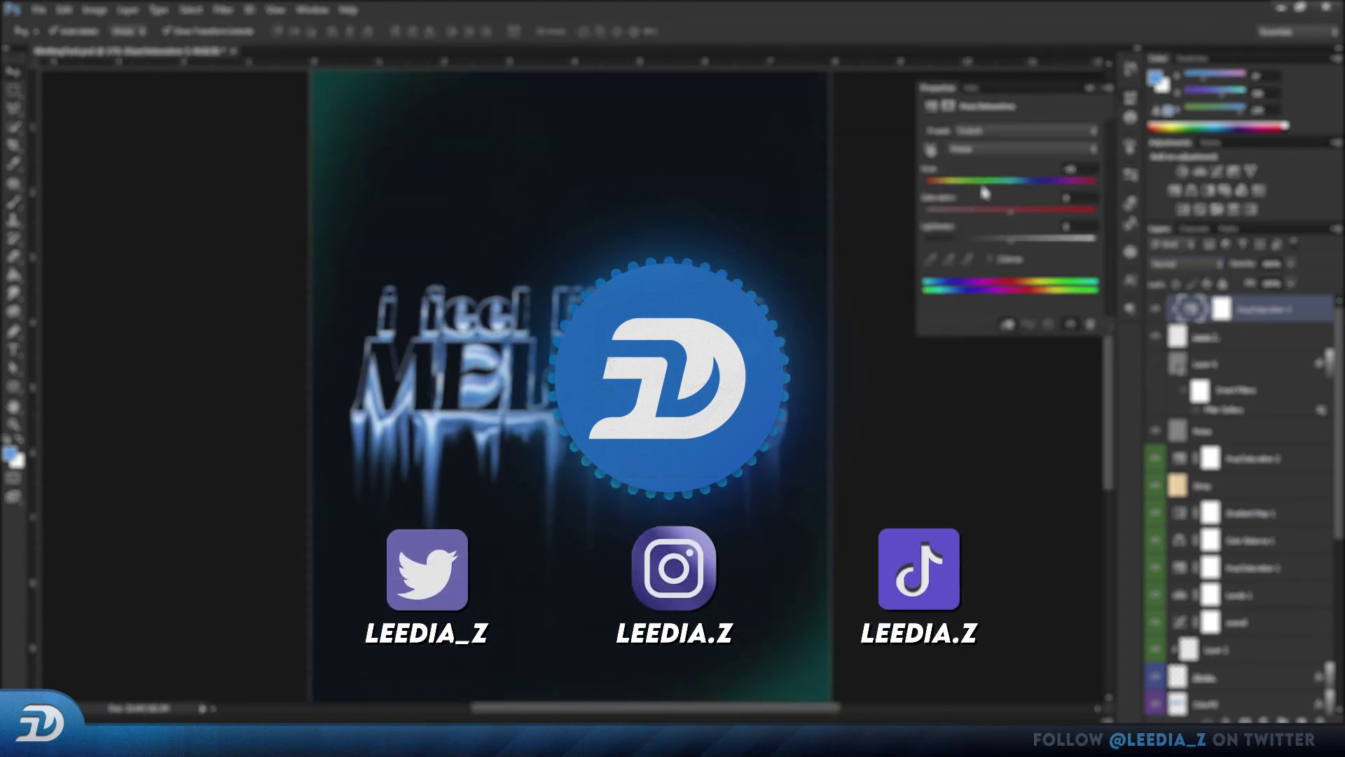